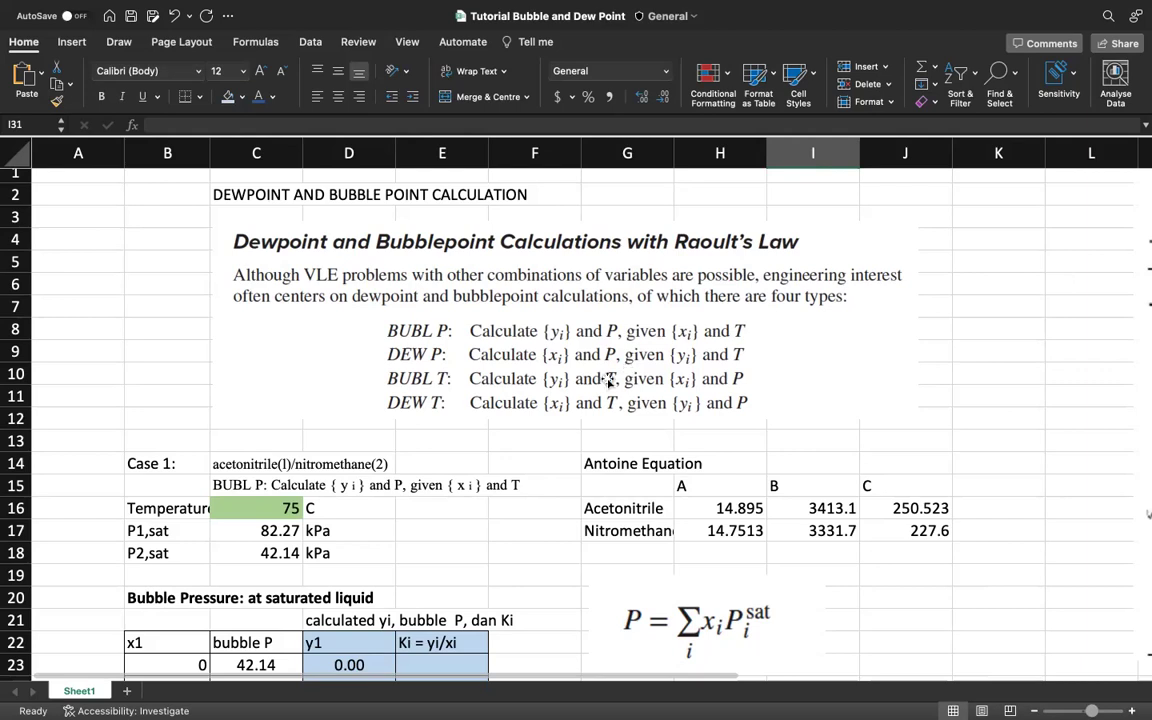
Inspect the acetonitrile/nitromethane system label in C14 and the empty cell D14 beside it
scroll(506, 398, up, 1)
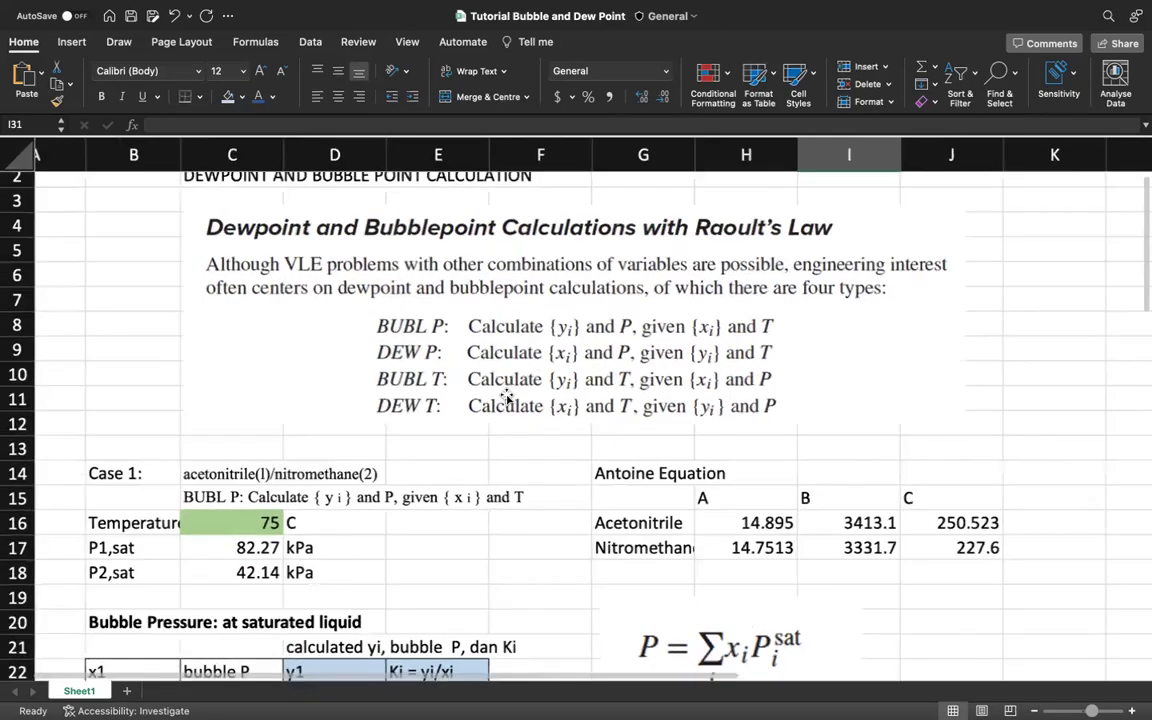
scroll(506, 398, up, 3)
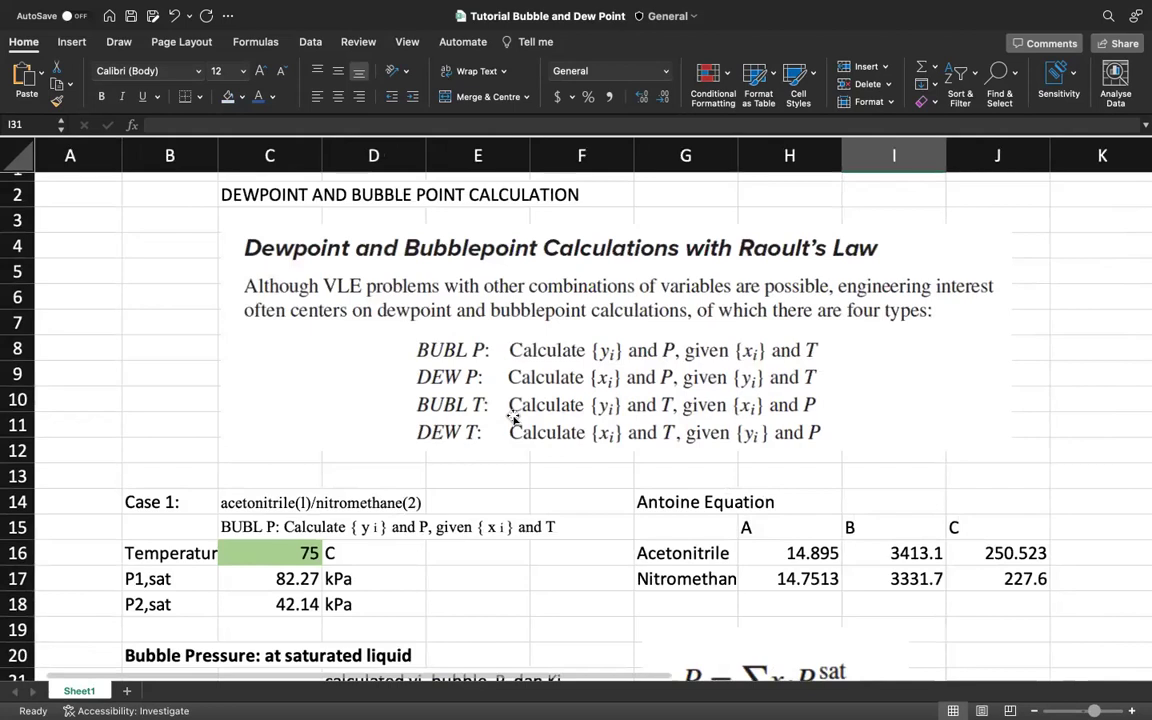
click(260, 503)
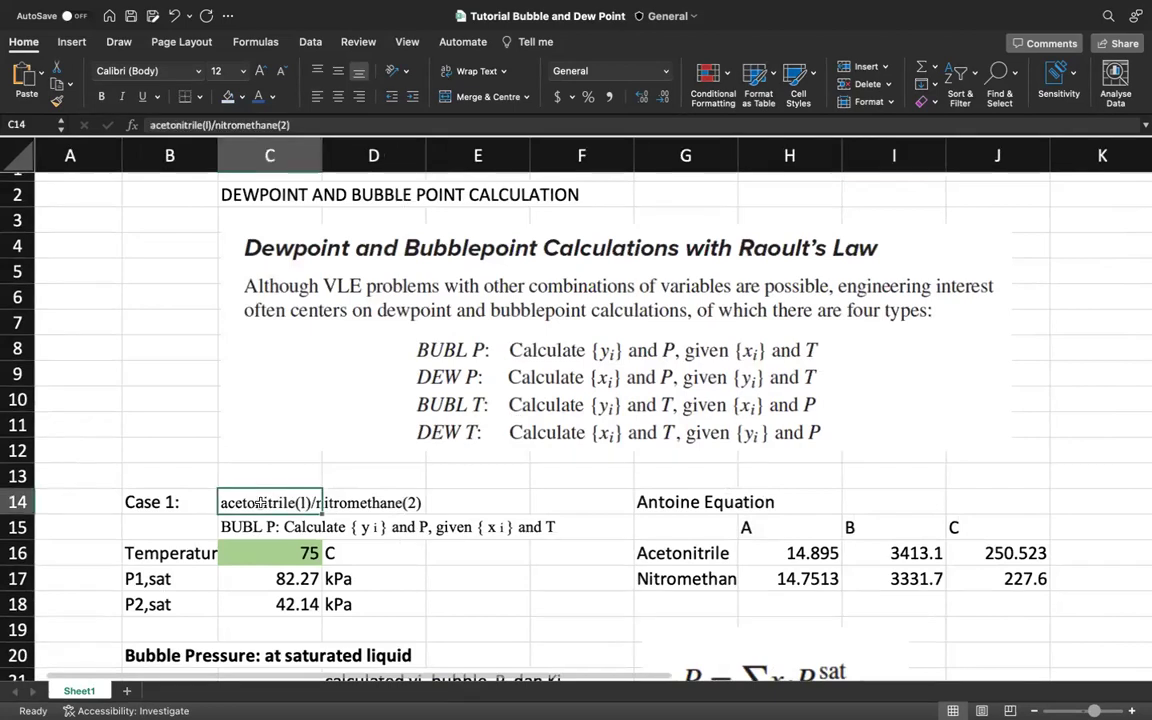
click(369, 502)
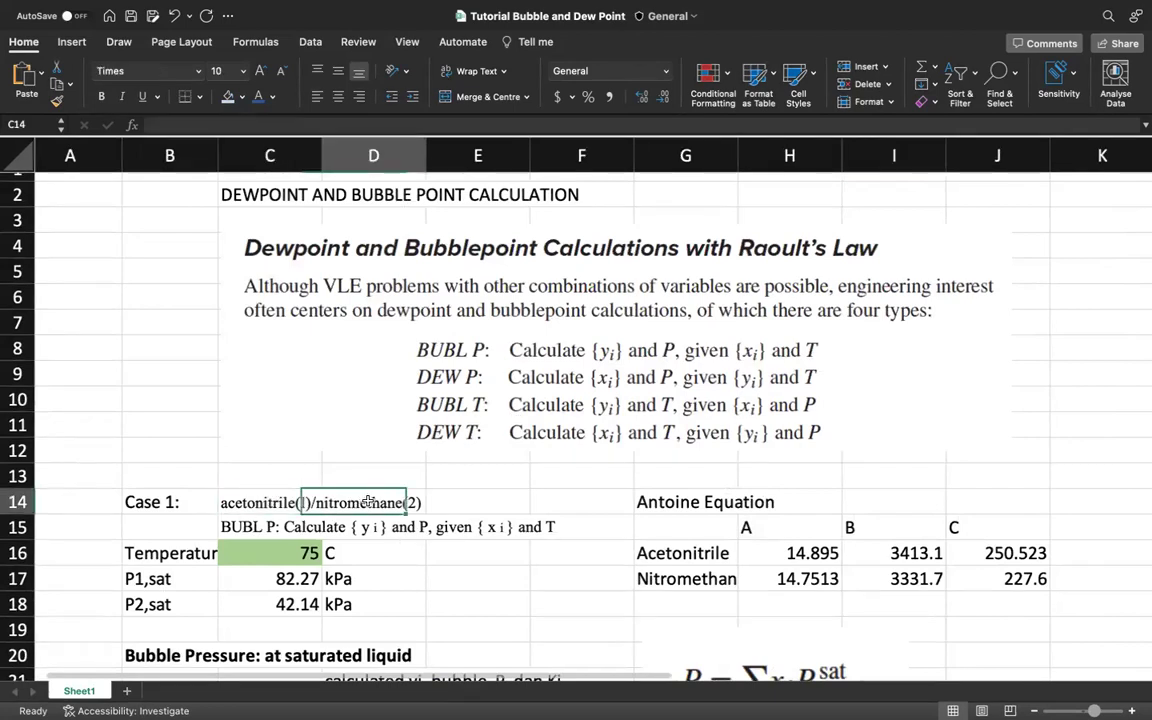
Scroll past the bubble-pressure rows (P 42.14–82.27 kPa) to the Case 2 Dew Pressure table
scroll(369, 502, right, 2)
scroll(368, 501, up, 1)
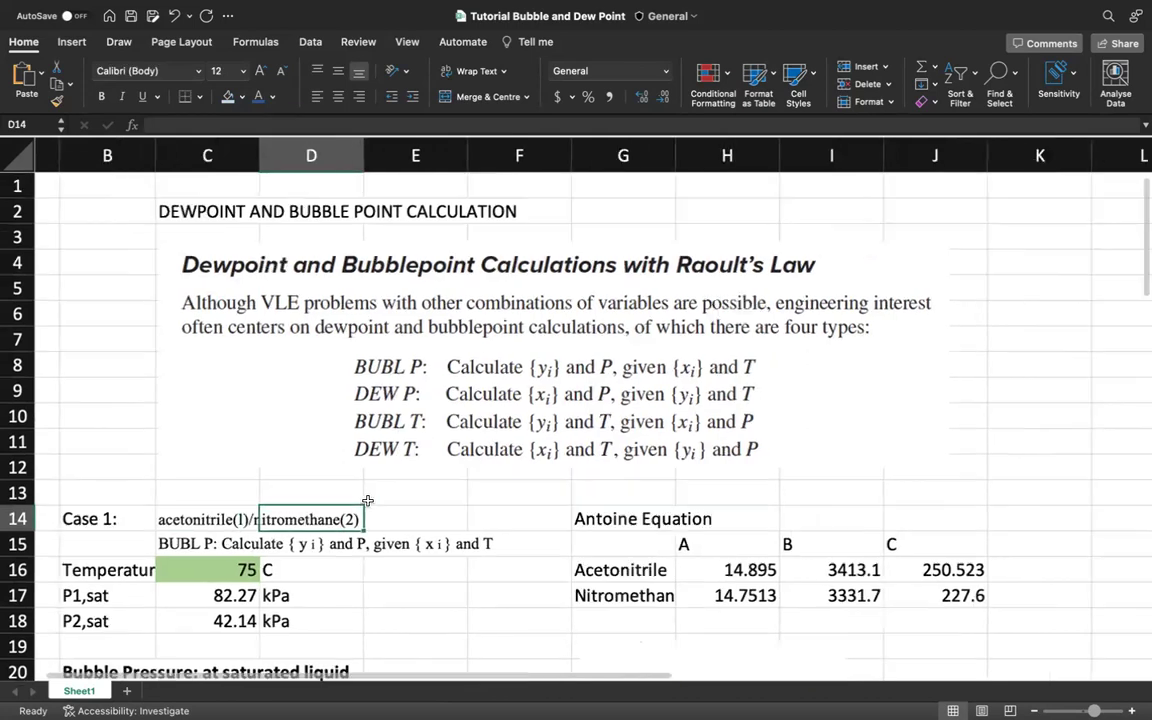
scroll(368, 501, right, 2)
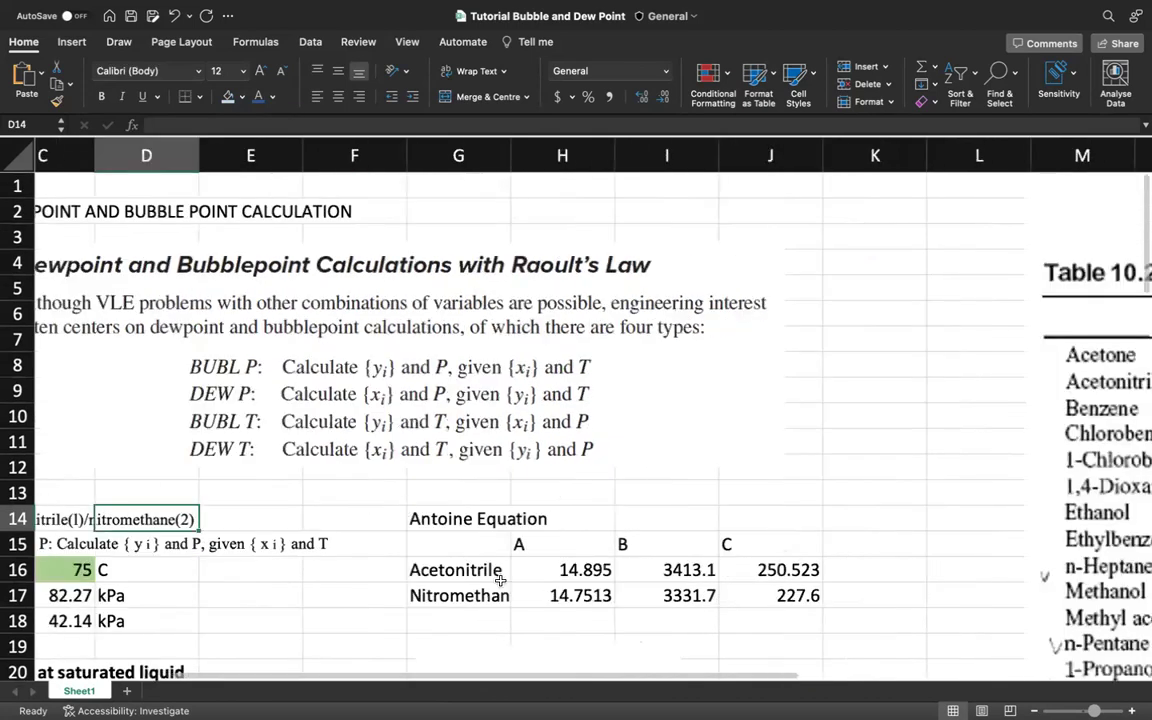
scroll(525, 538, right, 1)
scroll(525, 538, down, 1)
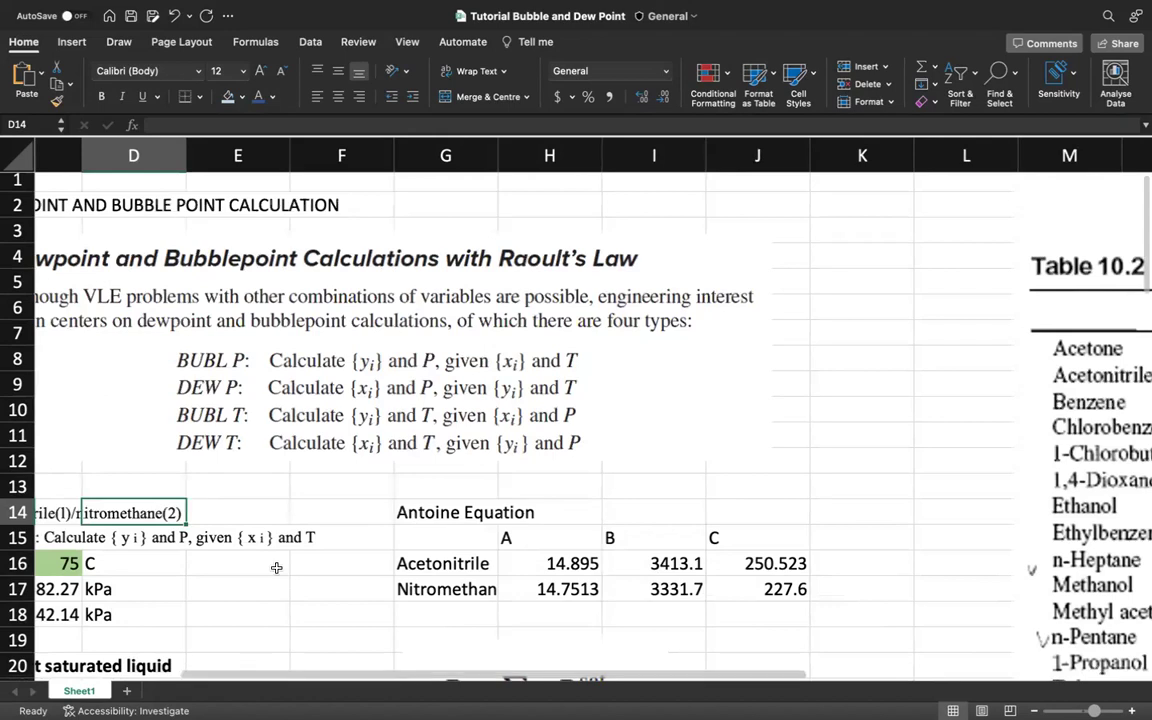
scroll(276, 567, left, 2)
scroll(276, 567, down, 5)
scroll(276, 567, left, 2)
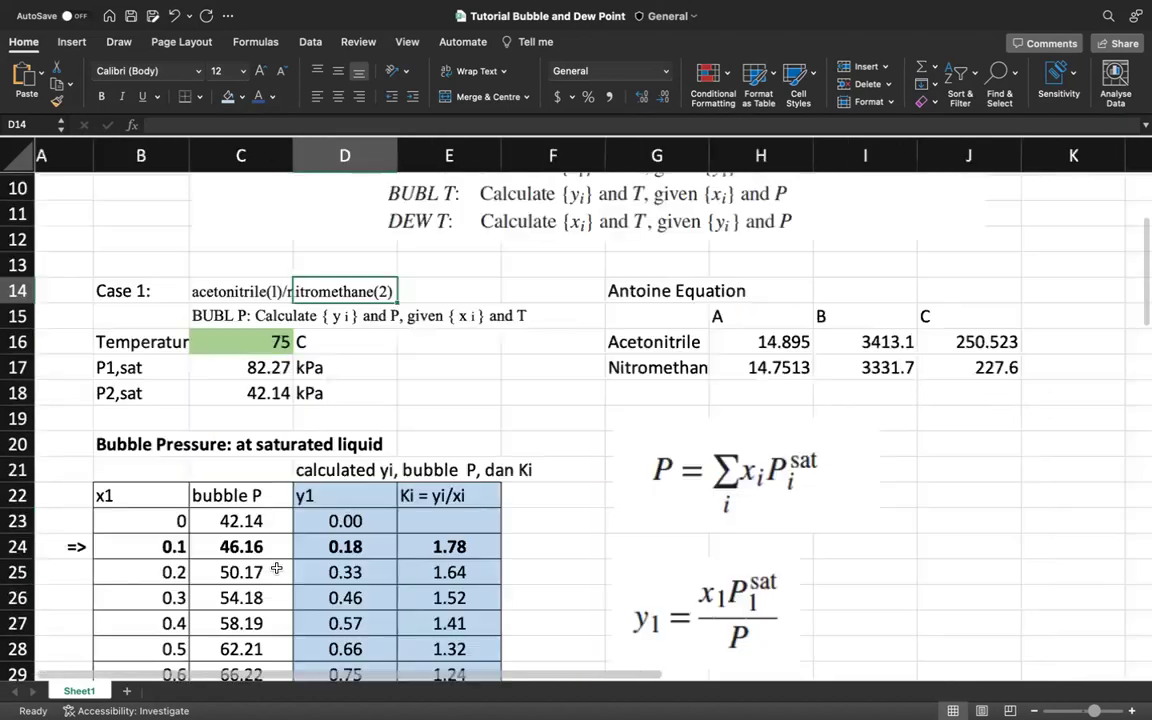
scroll(276, 567, up, 3)
scroll(276, 567, right, 1)
scroll(276, 567, up, 1)
scroll(276, 567, left, 1)
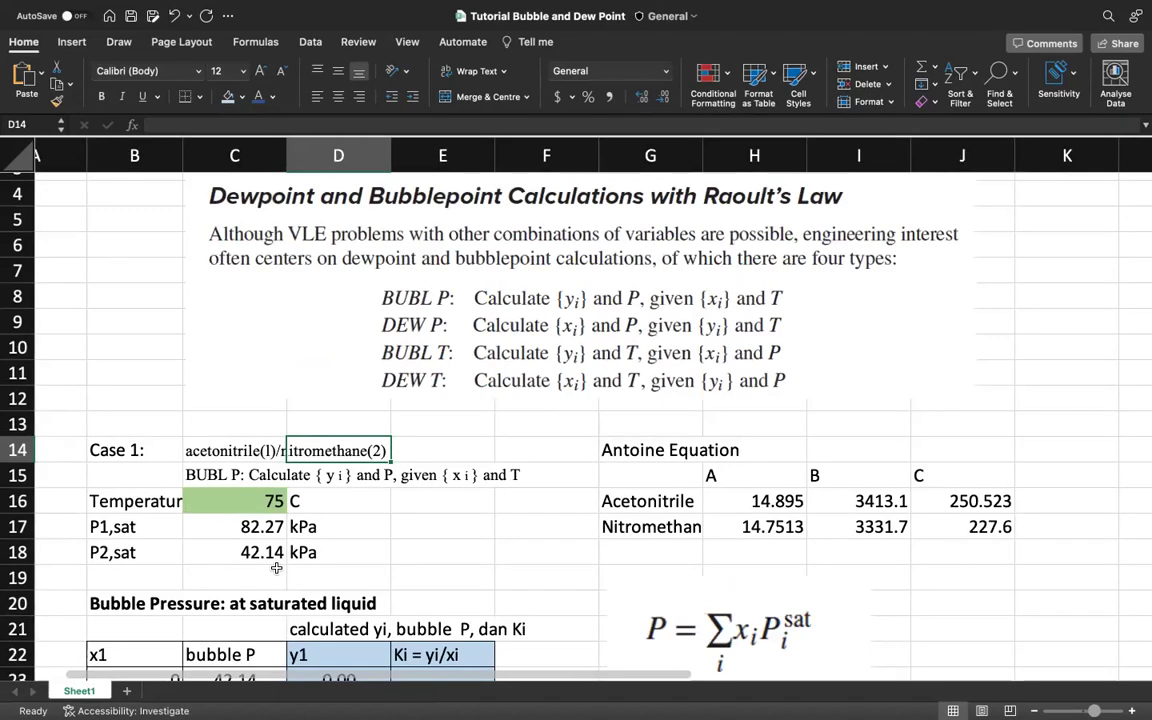
scroll(276, 567, down, 10)
scroll(276, 567, left, 1)
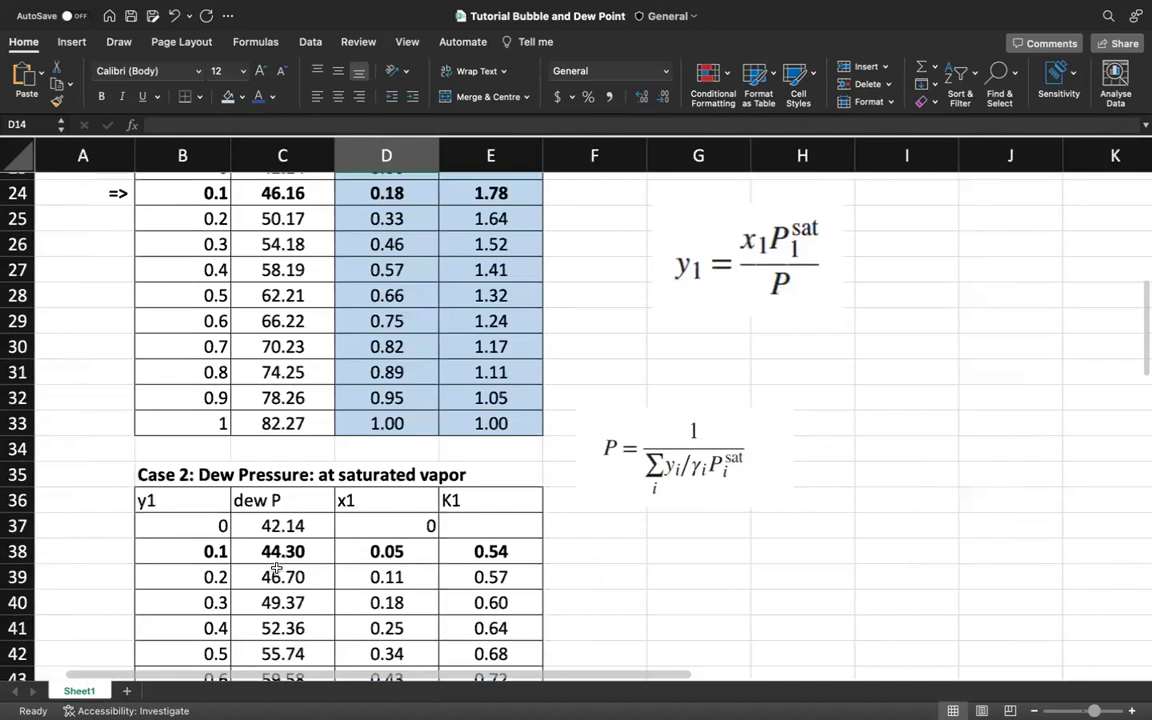
Bring up the Case 3: Bubble Temperature heading and check its 70 kPa pressure input
scroll(276, 567, down, 12)
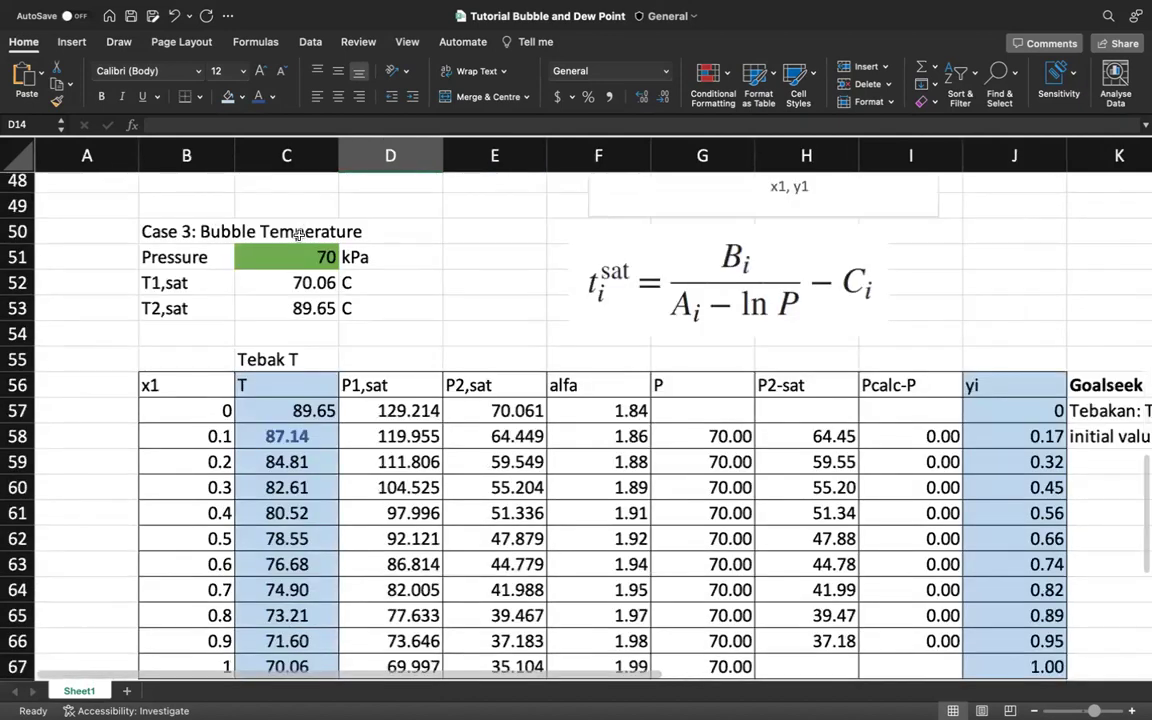
click(272, 231)
click(211, 231)
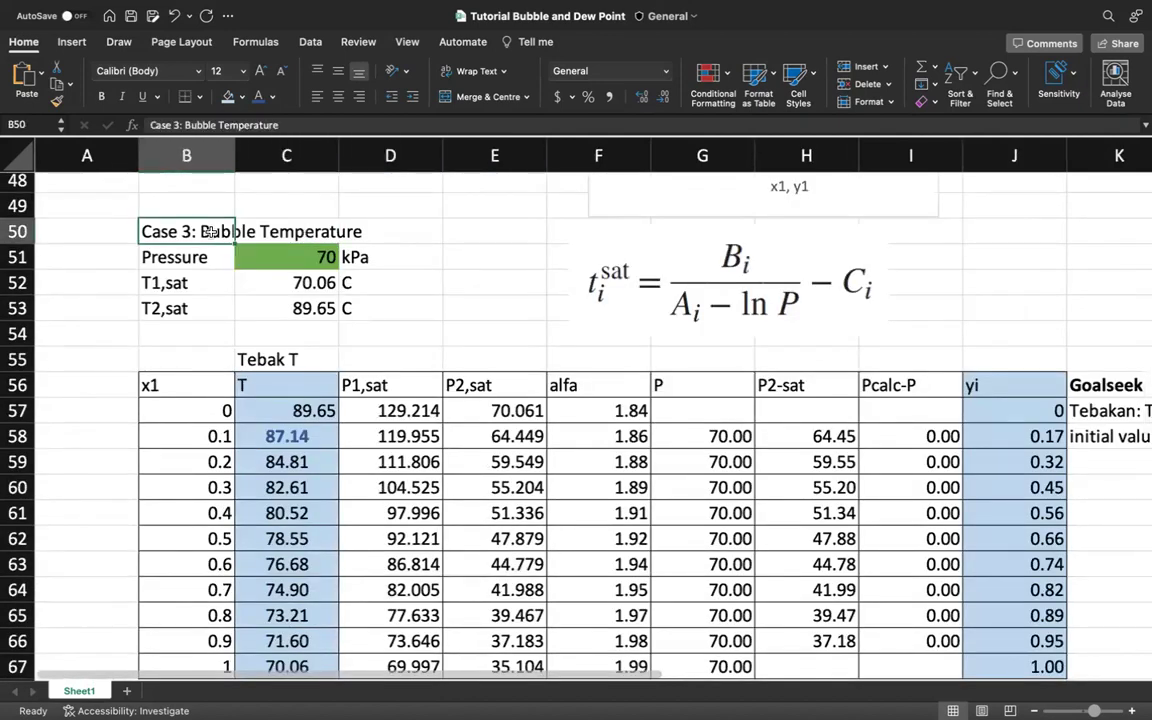
click(264, 248)
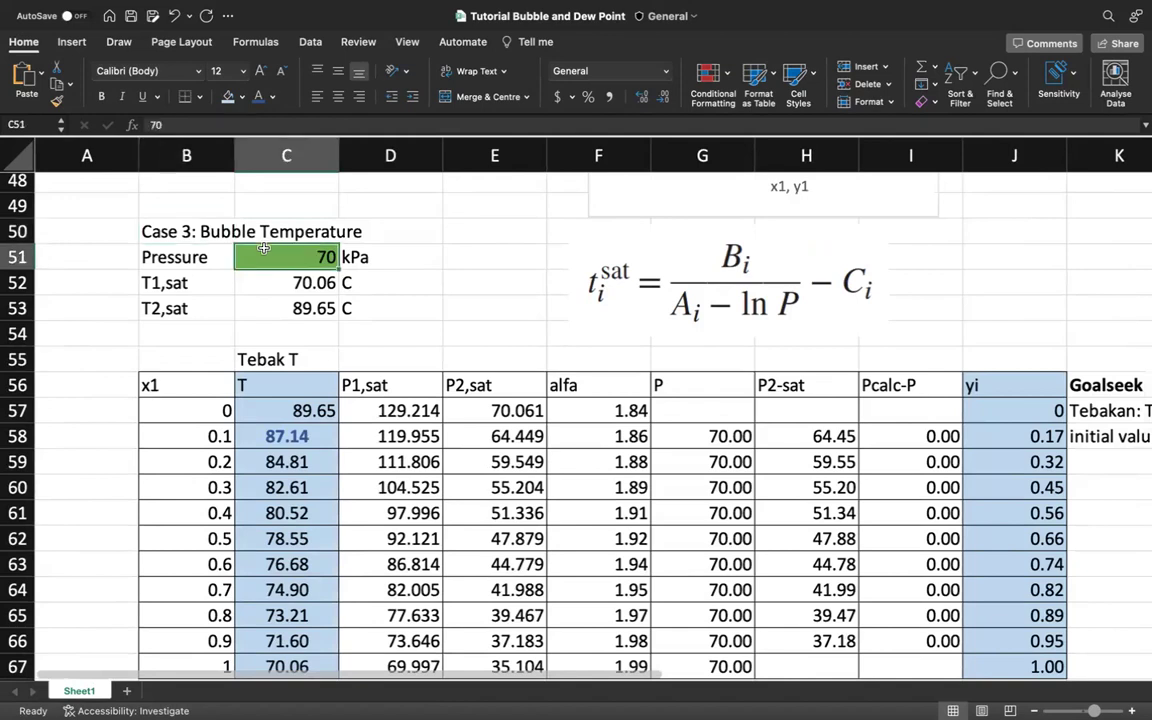
Review the Antoine formulas for T1,sat (70.06 C) and T2,sat (89.65 C)
click(308, 283)
key(Down)
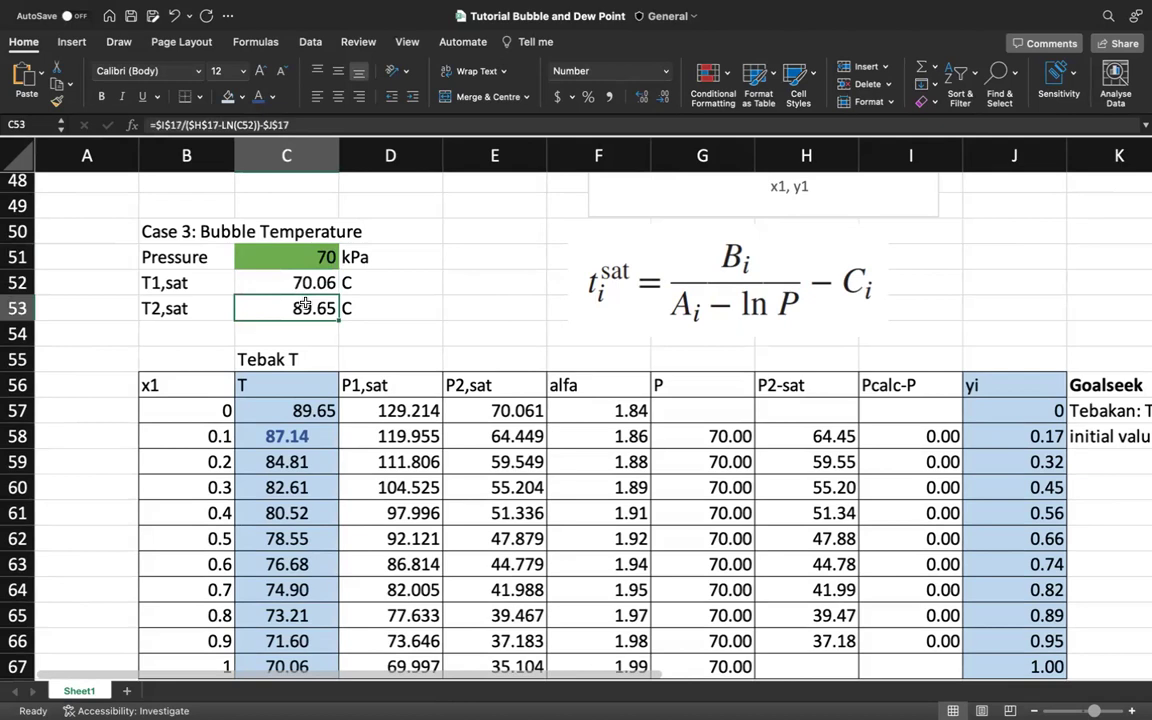
click(308, 283)
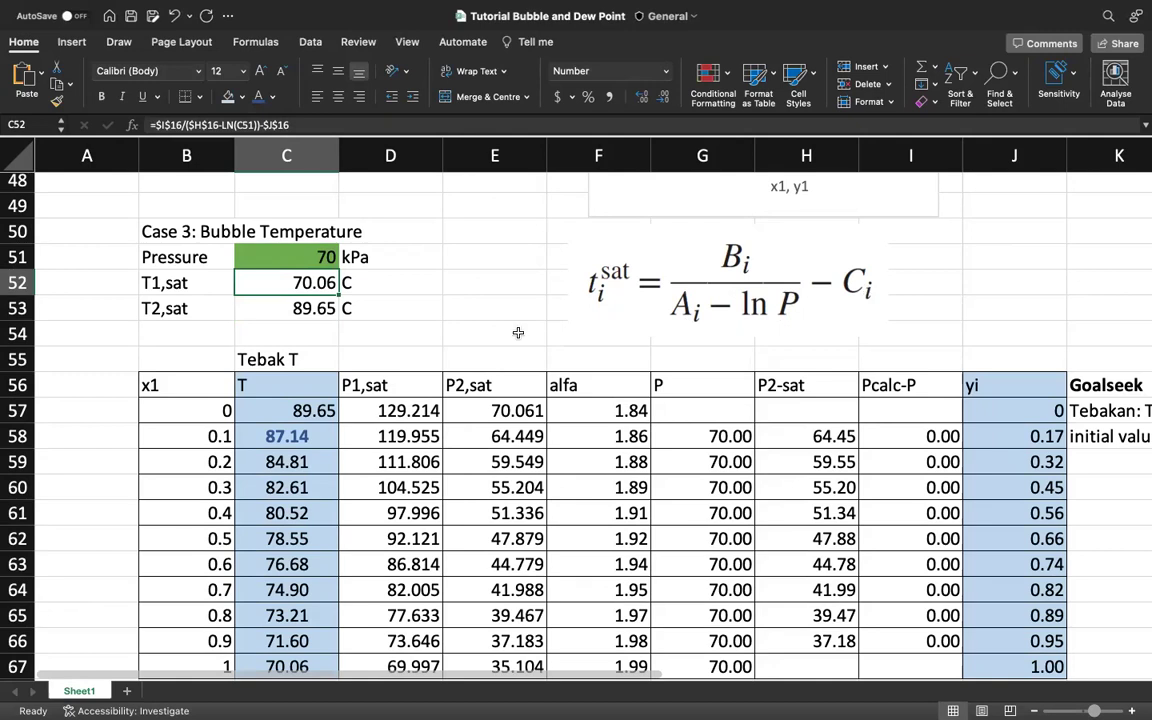
click(327, 257)
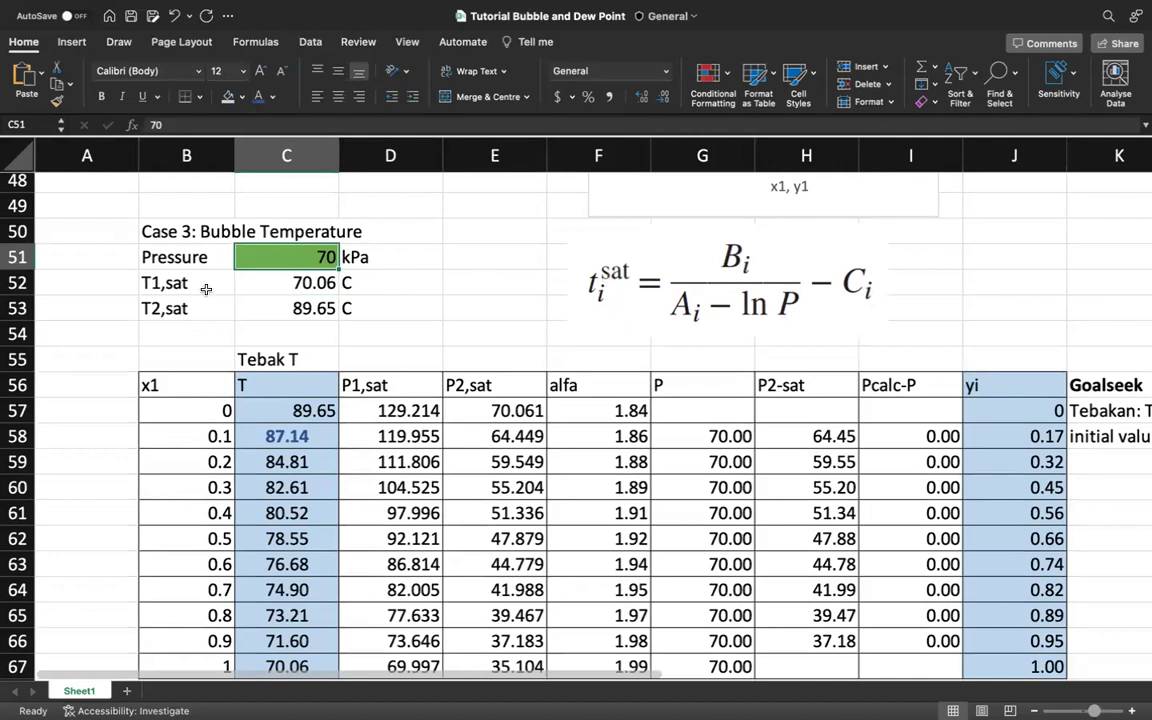
click(250, 285)
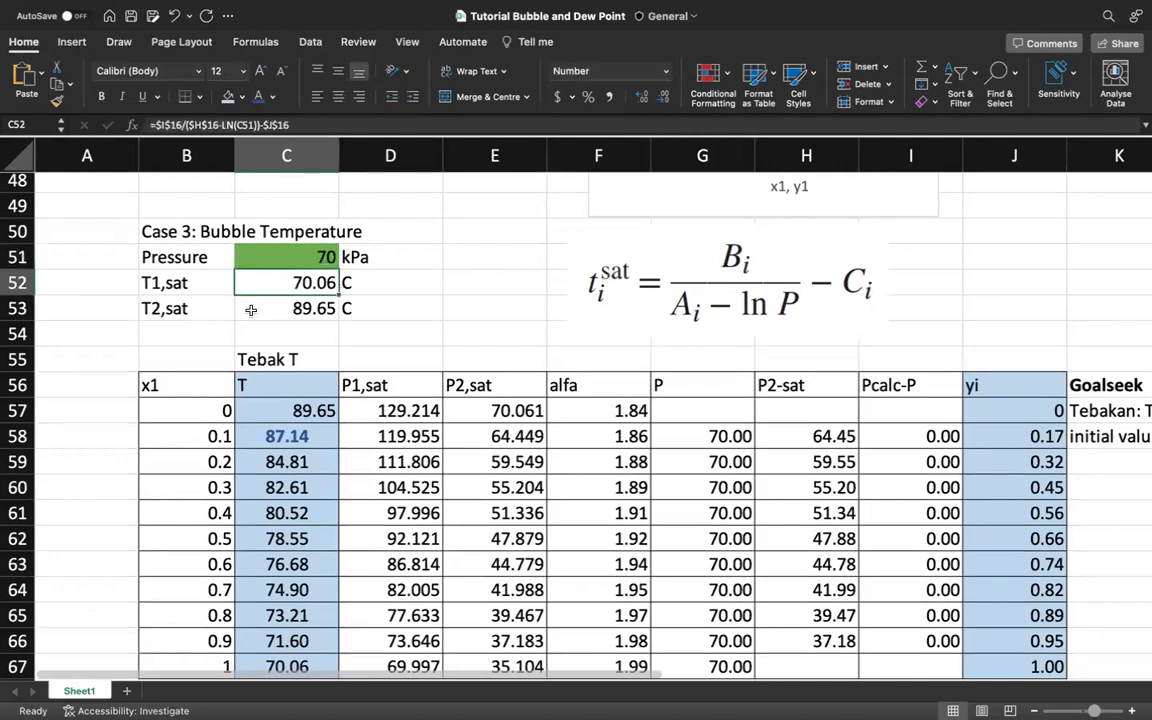
click(251, 310)
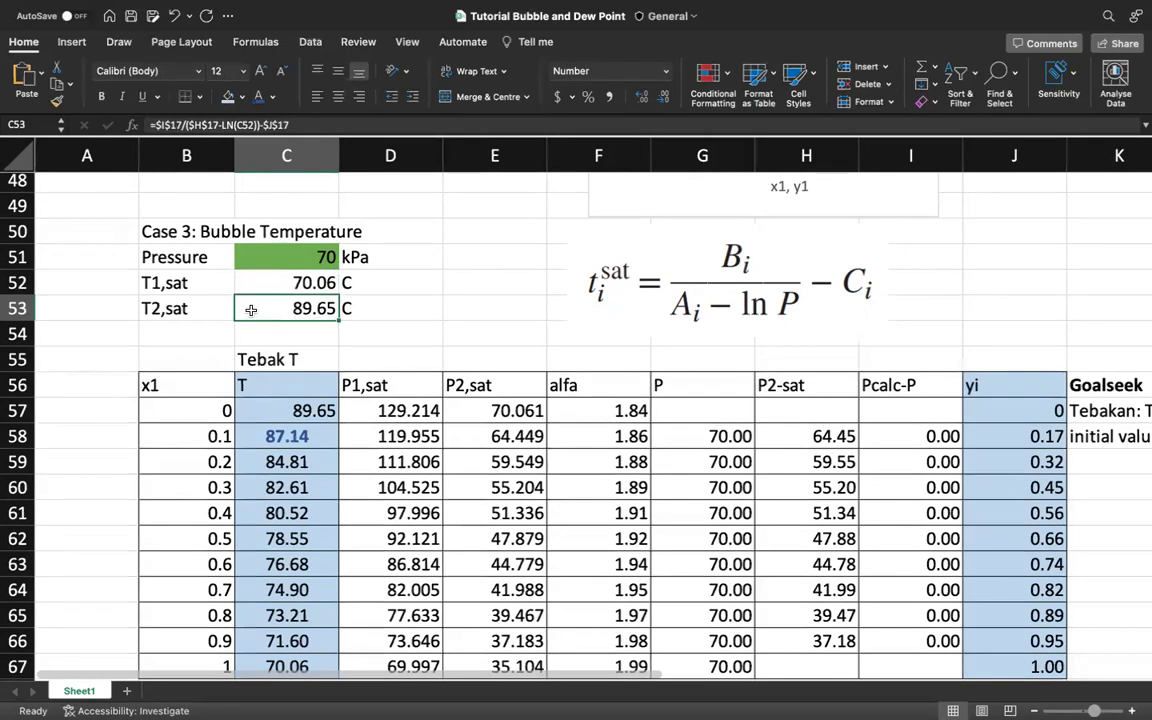
click(240, 280)
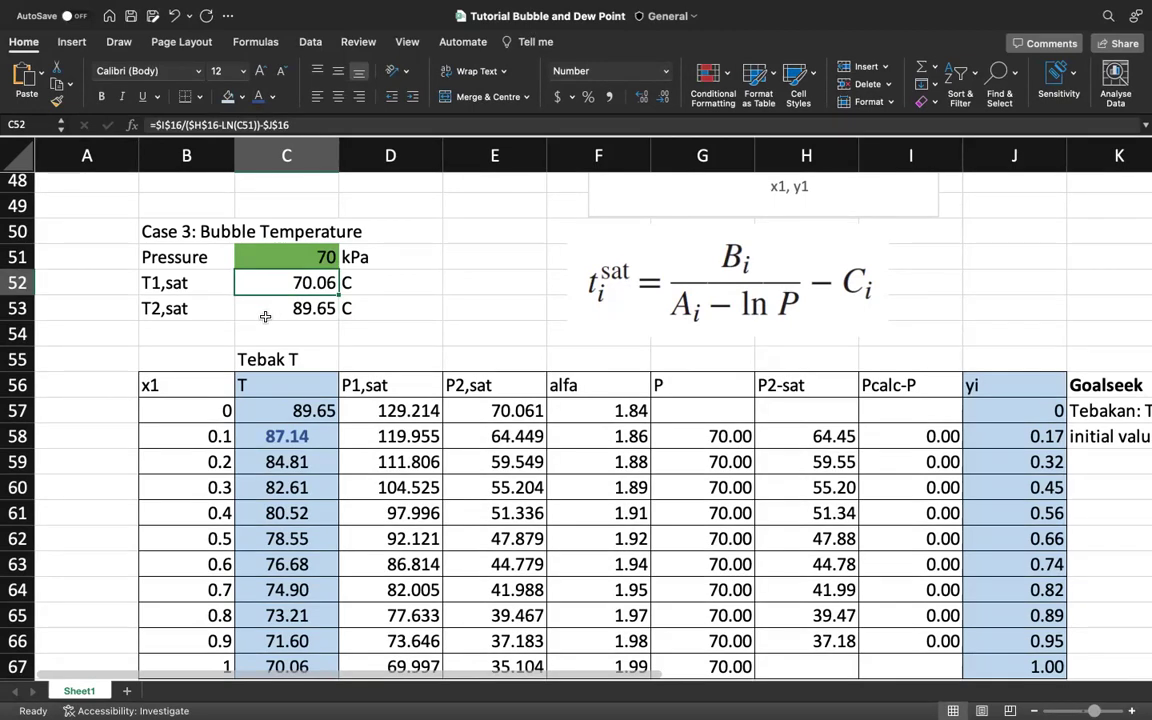
click(262, 310)
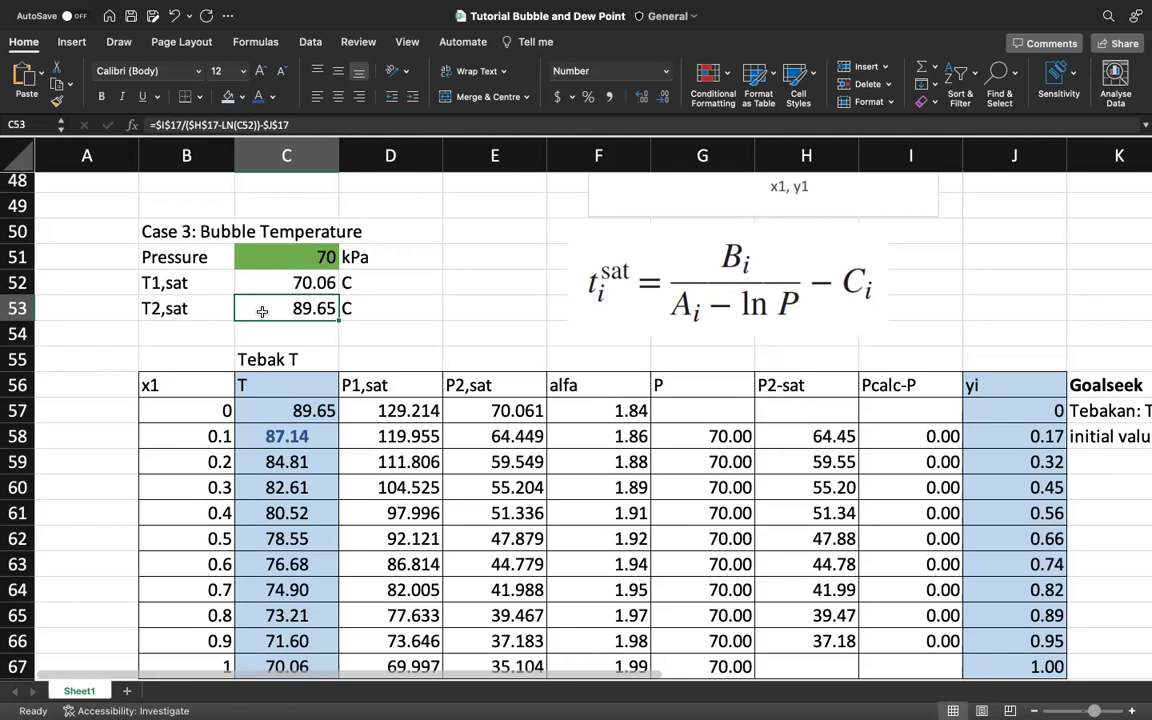
Review the Tebak T guesses, including 87.14 for x1 0.1, and move the temperature chart right
scroll(262, 311, down, 5)
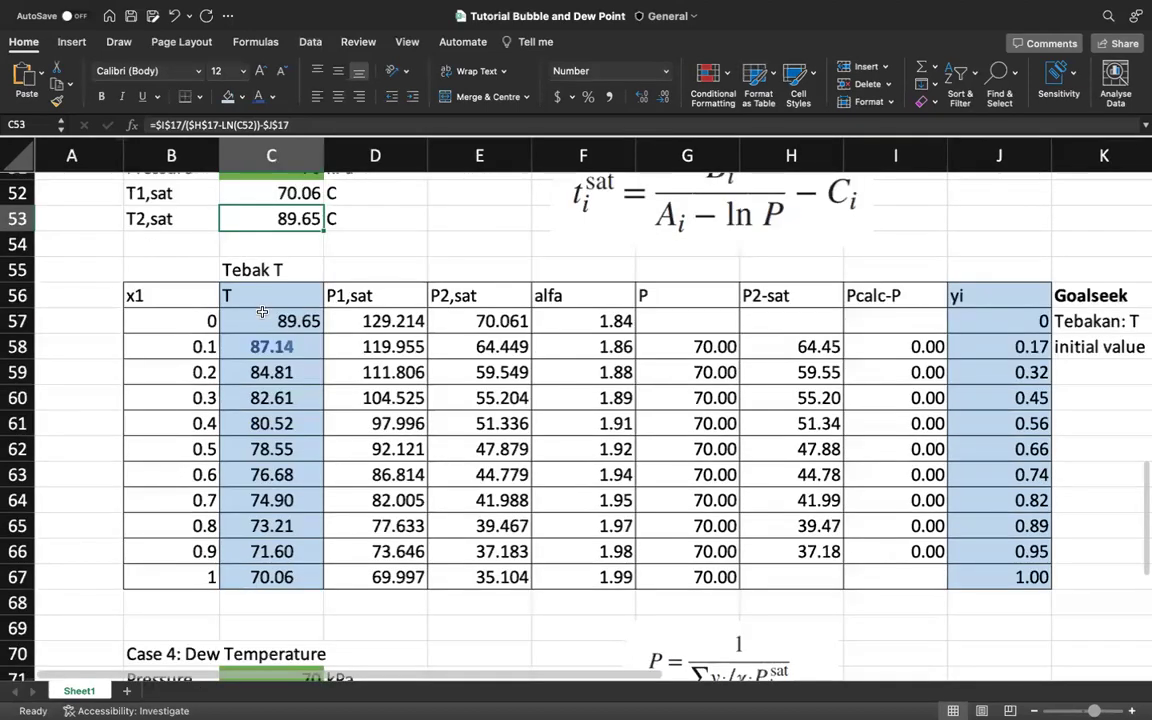
click(235, 228)
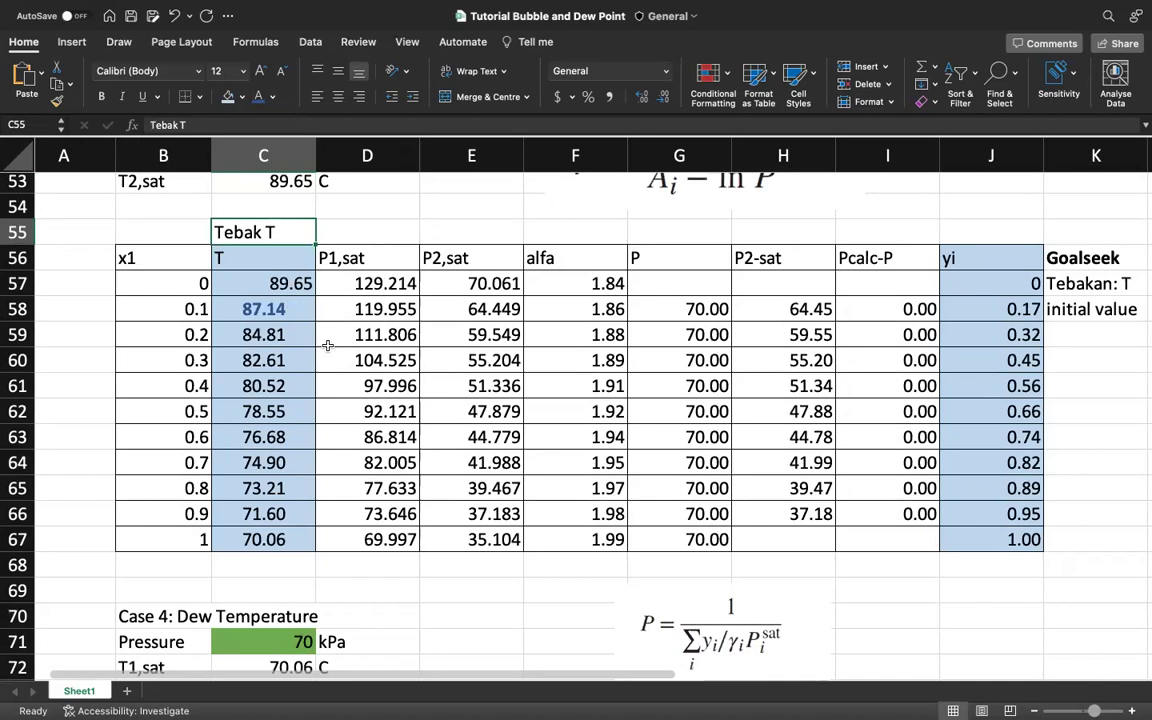
scroll(254, 359, up, 1)
scroll(254, 355, up, 3)
click(272, 405)
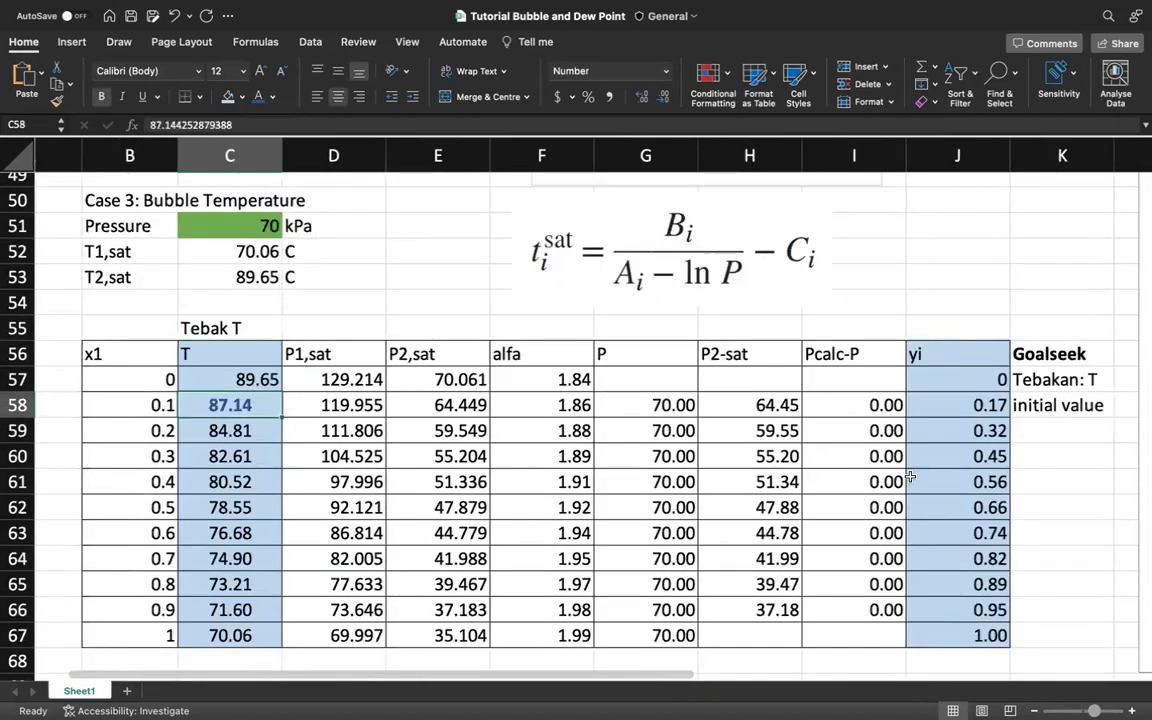
scroll(912, 404, right, 3)
scroll(884, 362, right, 1)
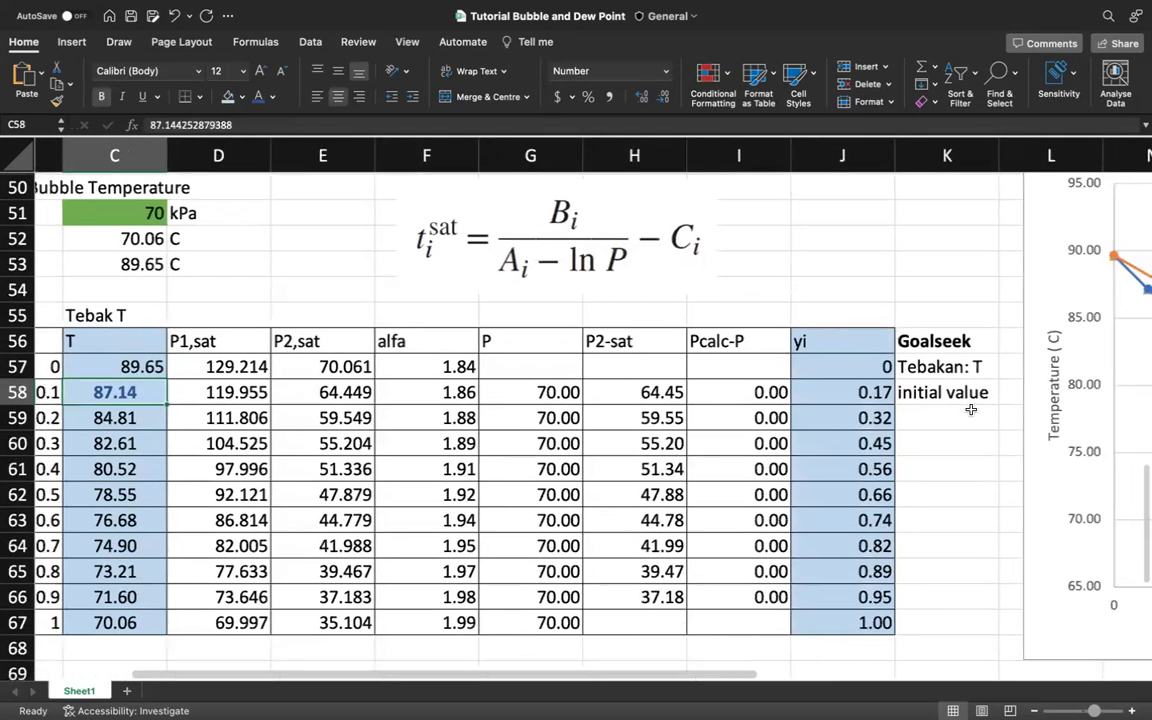
scroll(900, 366, right, 3)
scroll(960, 360, left, 2)
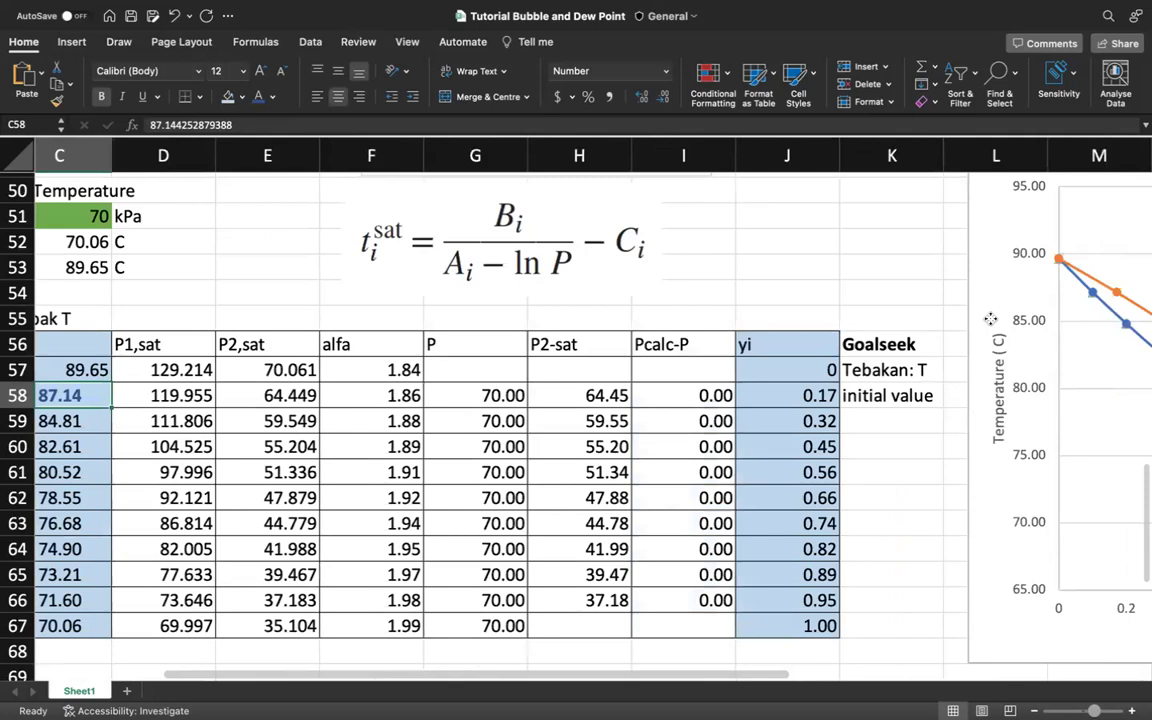
drag(990, 318, 1084, 313)
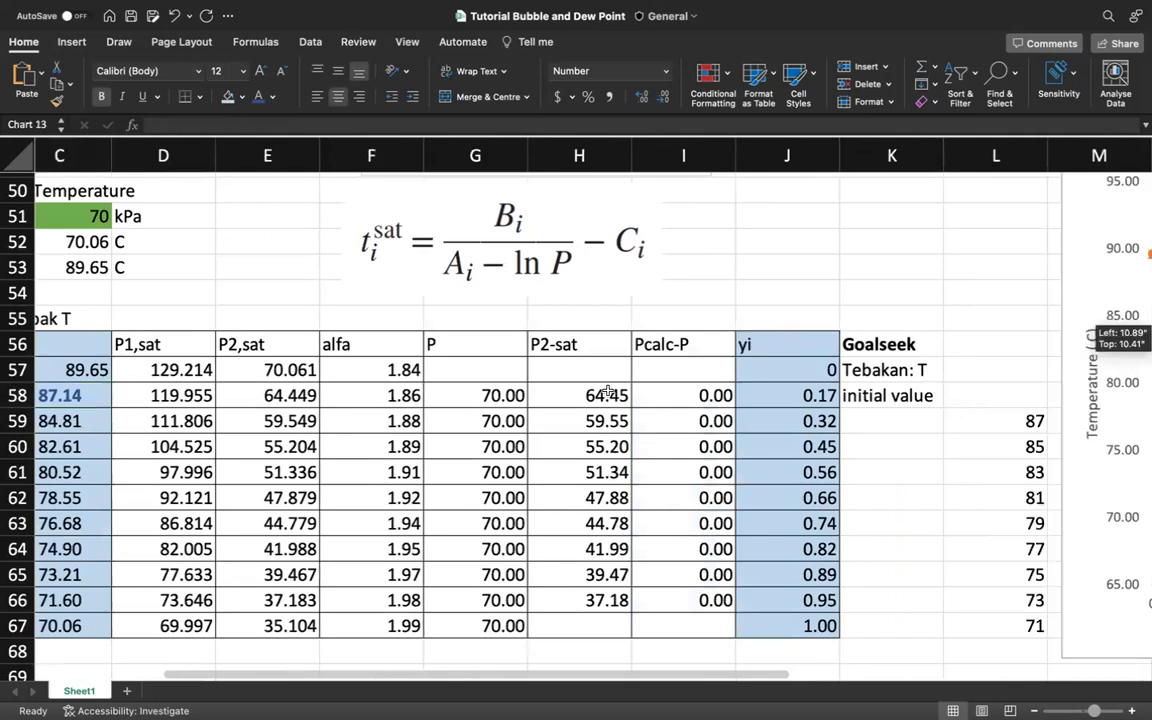
scroll(608, 393, left, 2)
scroll(608, 388, left, 2)
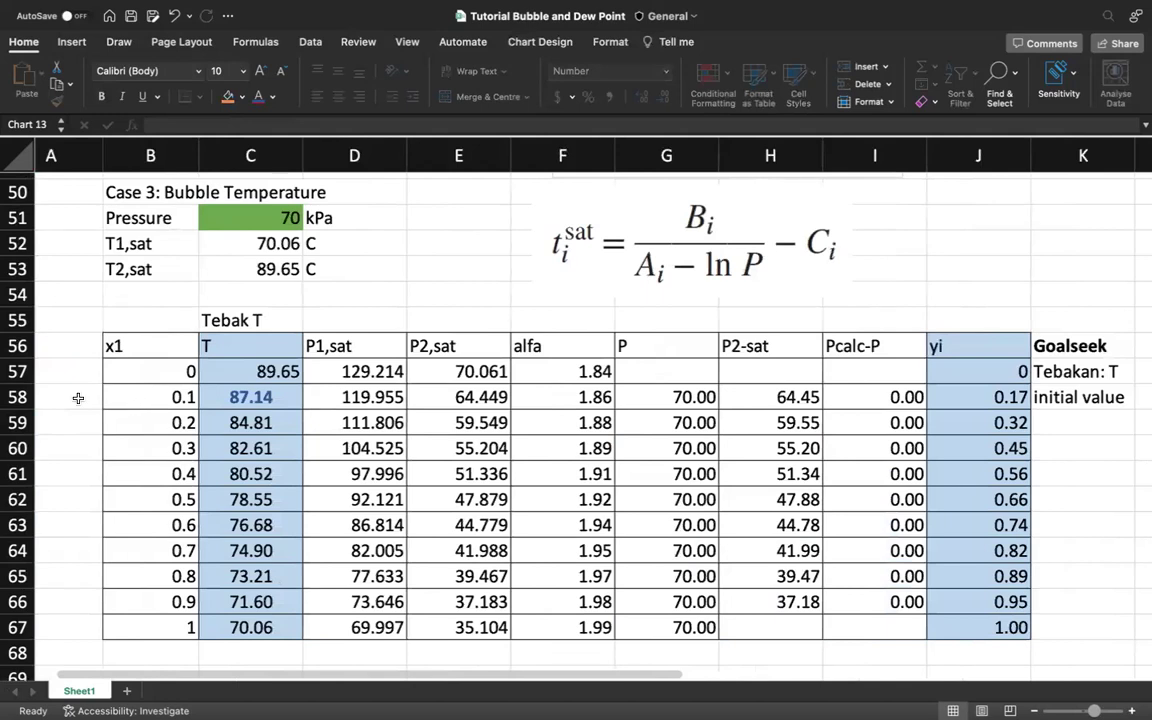
Bold the x1 = 0.2 row (B59:J59) of the Case 3 table
click(108, 400)
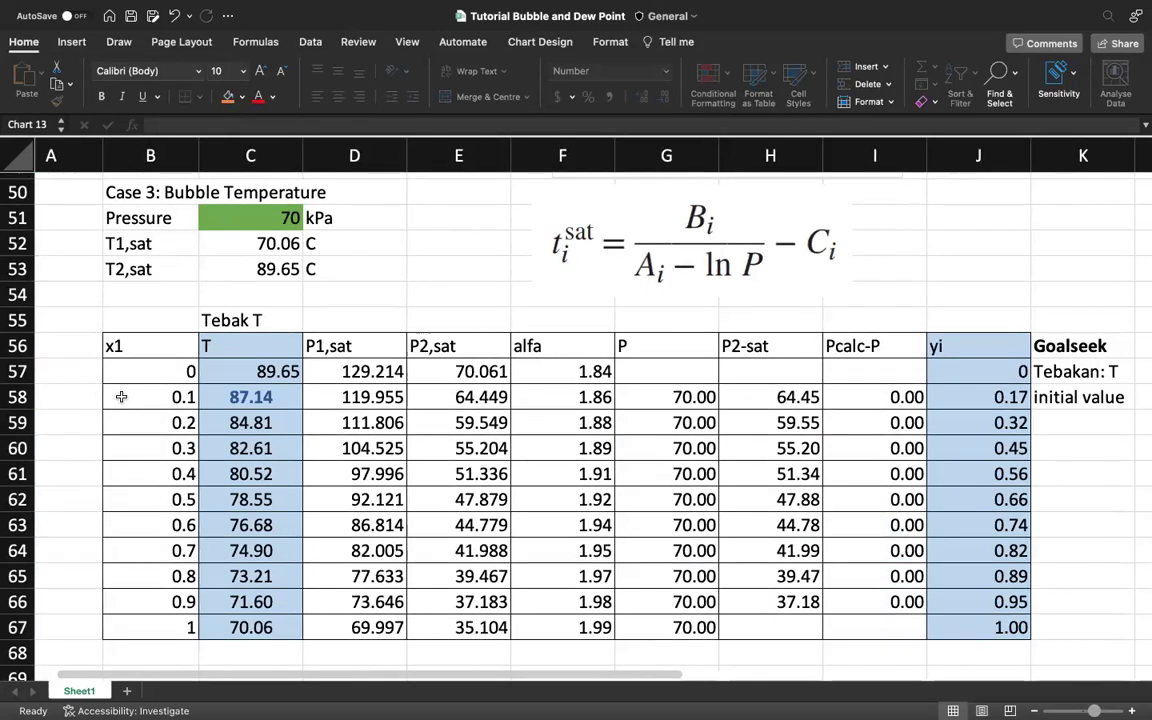
click(168, 415)
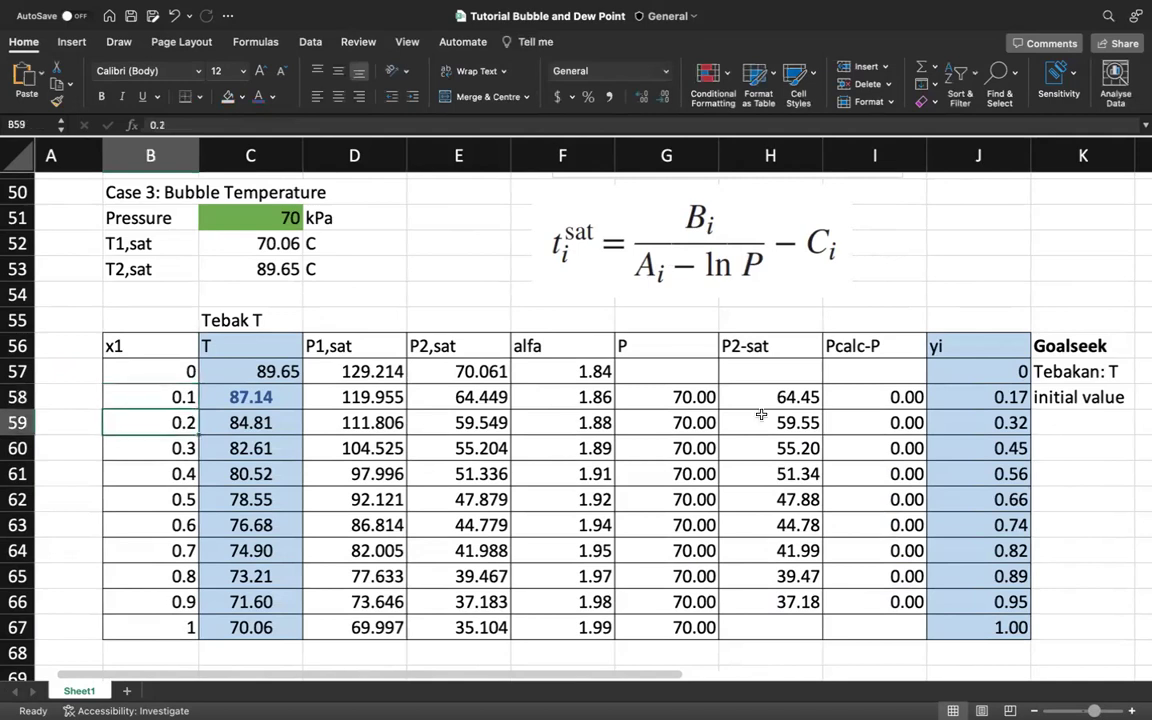
shift+click(1008, 422)
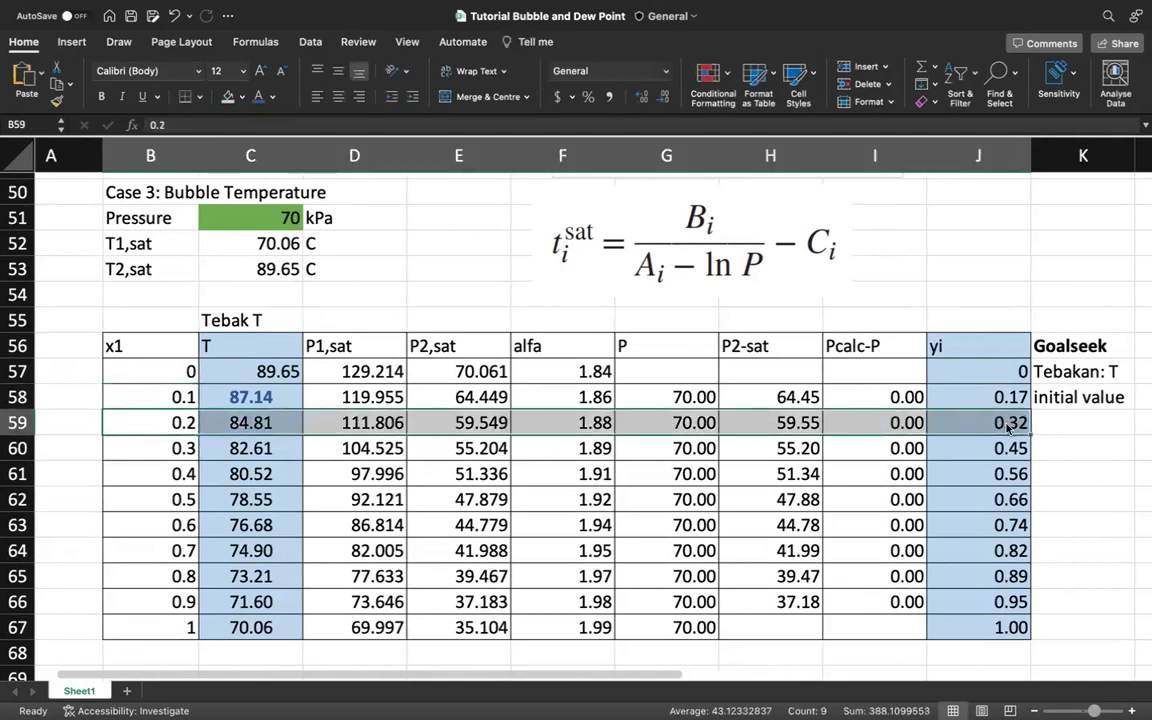
key(super+b)
Select row 59 and inspect the P2,sat formula in E63
click(20, 423)
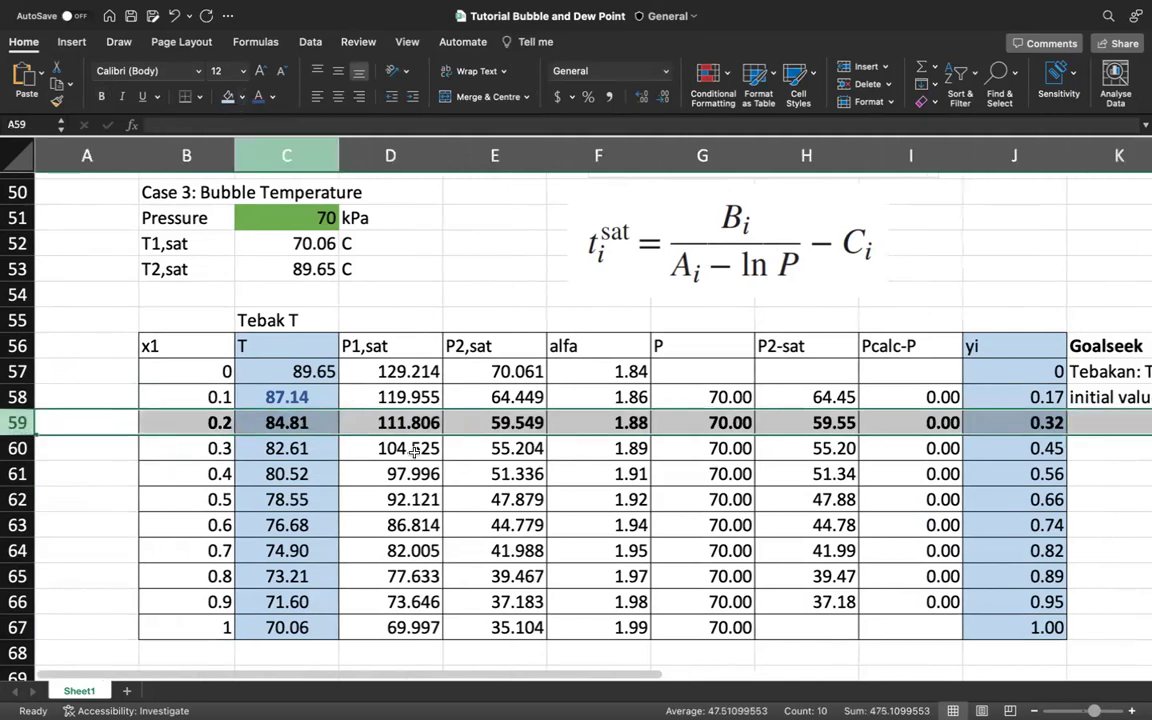
click(505, 525)
scroll(508, 526, down, 1)
scroll(508, 526, right, 1)
Check the x1 value 0.2 in B59 and the temperature 84.81 in C59
scroll(508, 526, up, 2)
scroll(508, 526, left, 1)
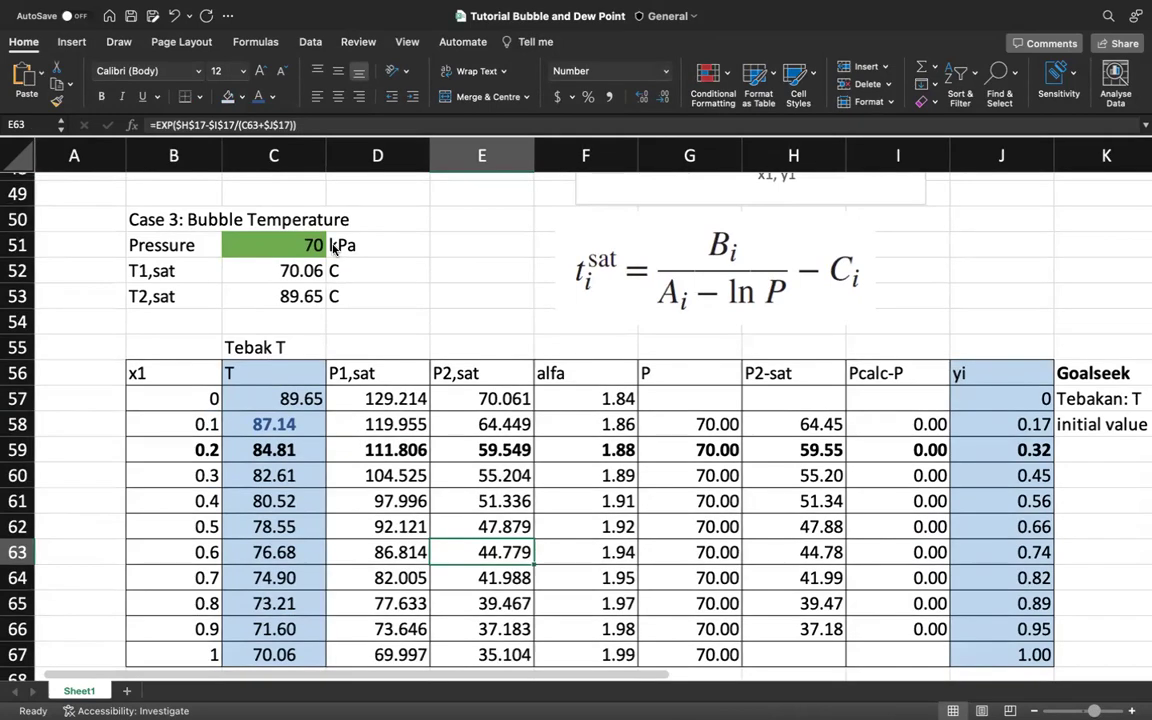
double_click(187, 447)
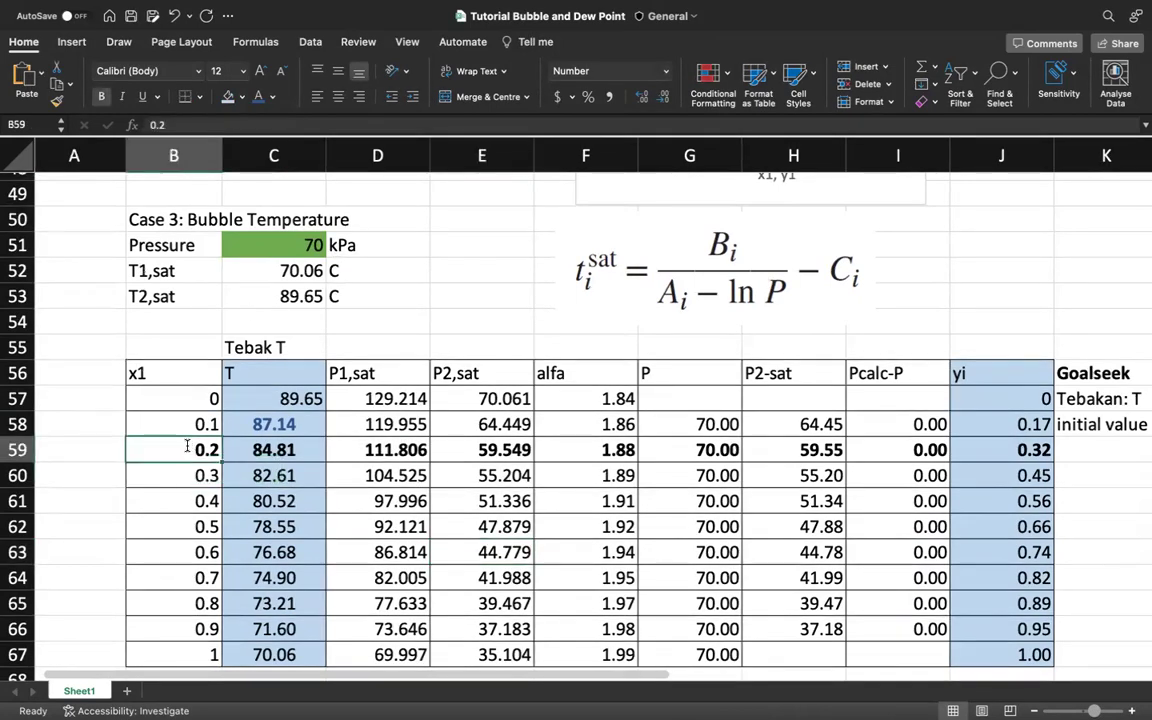
key(Return)
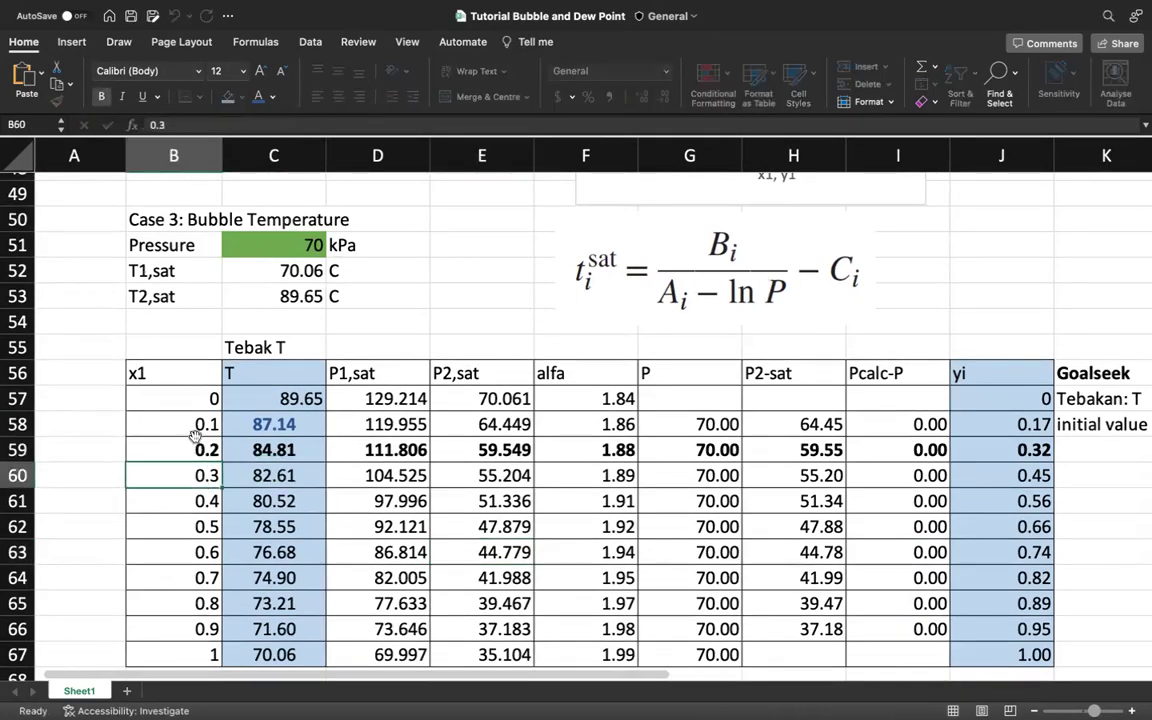
click(199, 449)
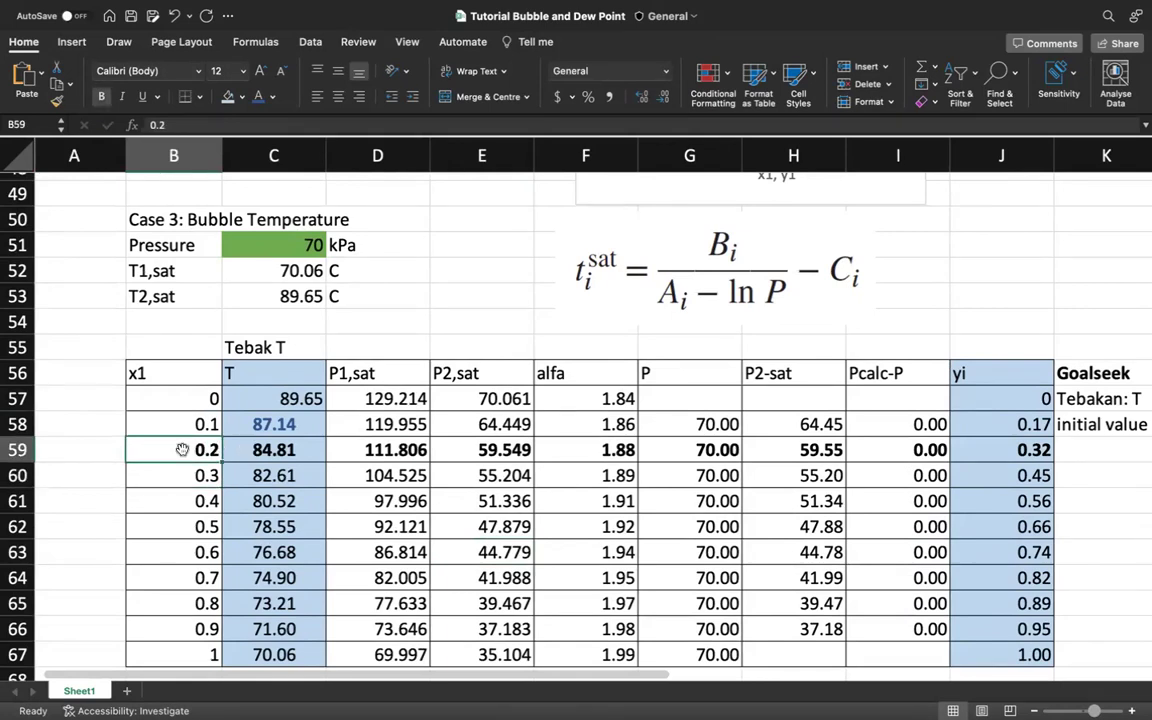
click(276, 450)
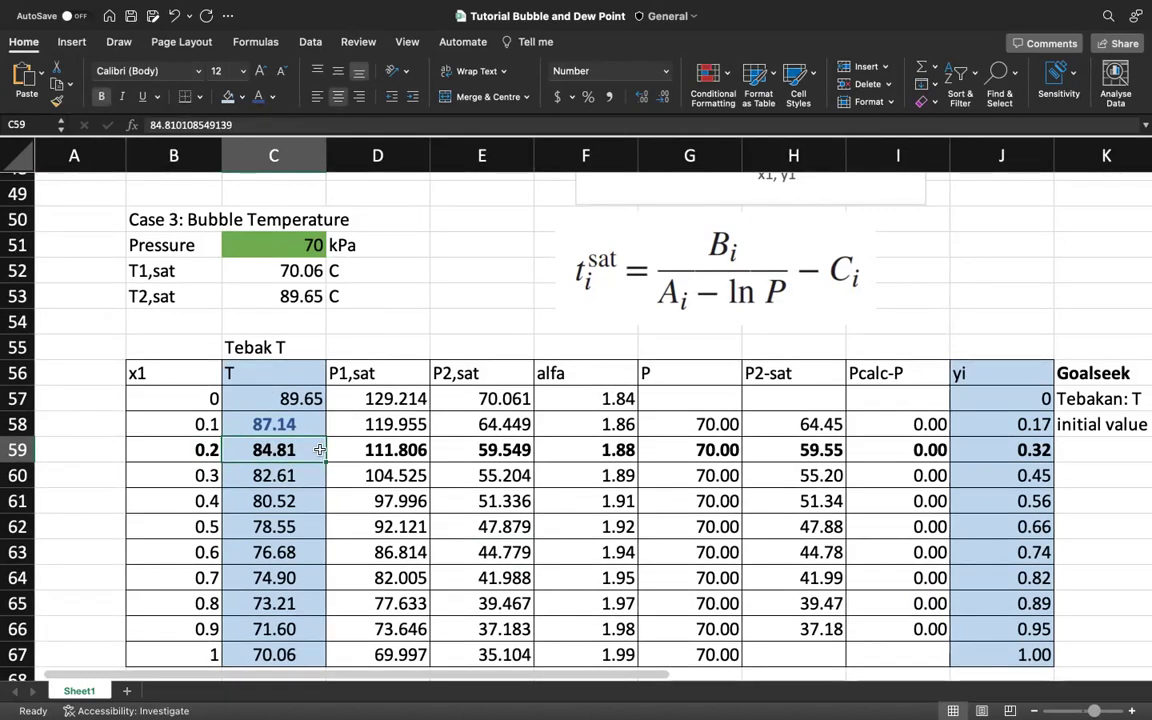
Check the initial guess 87 in column L for the x1 = 0.2 row
scroll(454, 459, right, 5)
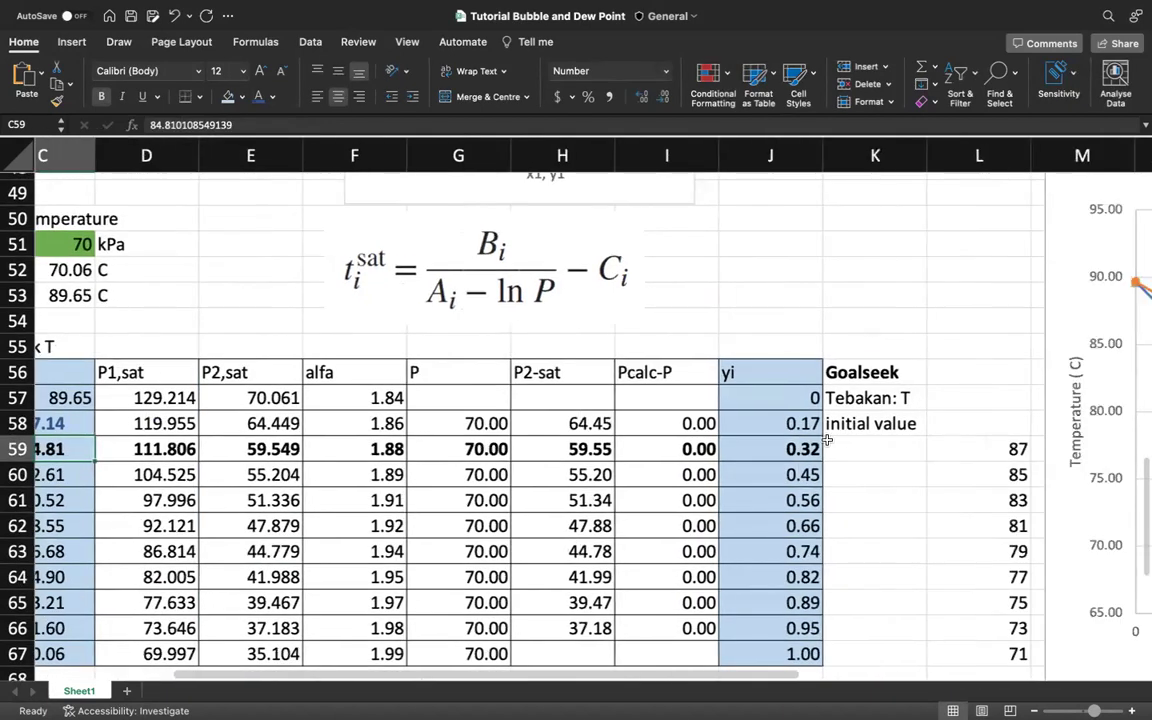
click(969, 456)
scroll(968, 450, left, 2)
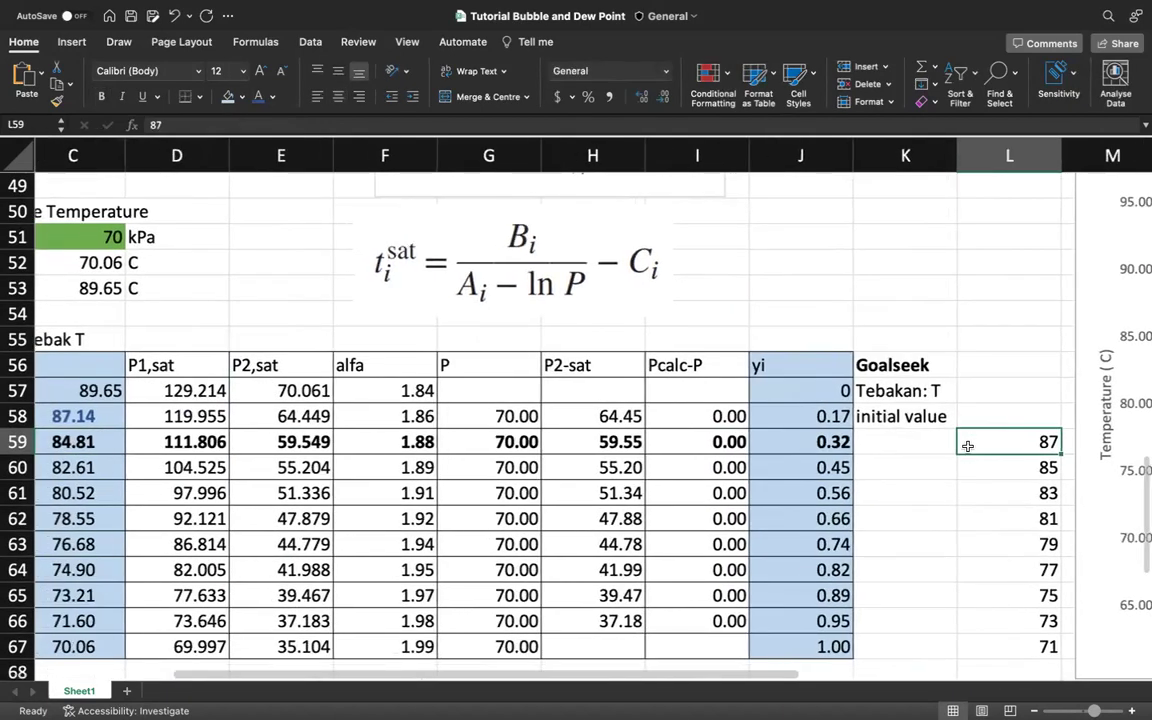
scroll(968, 447, right, 2)
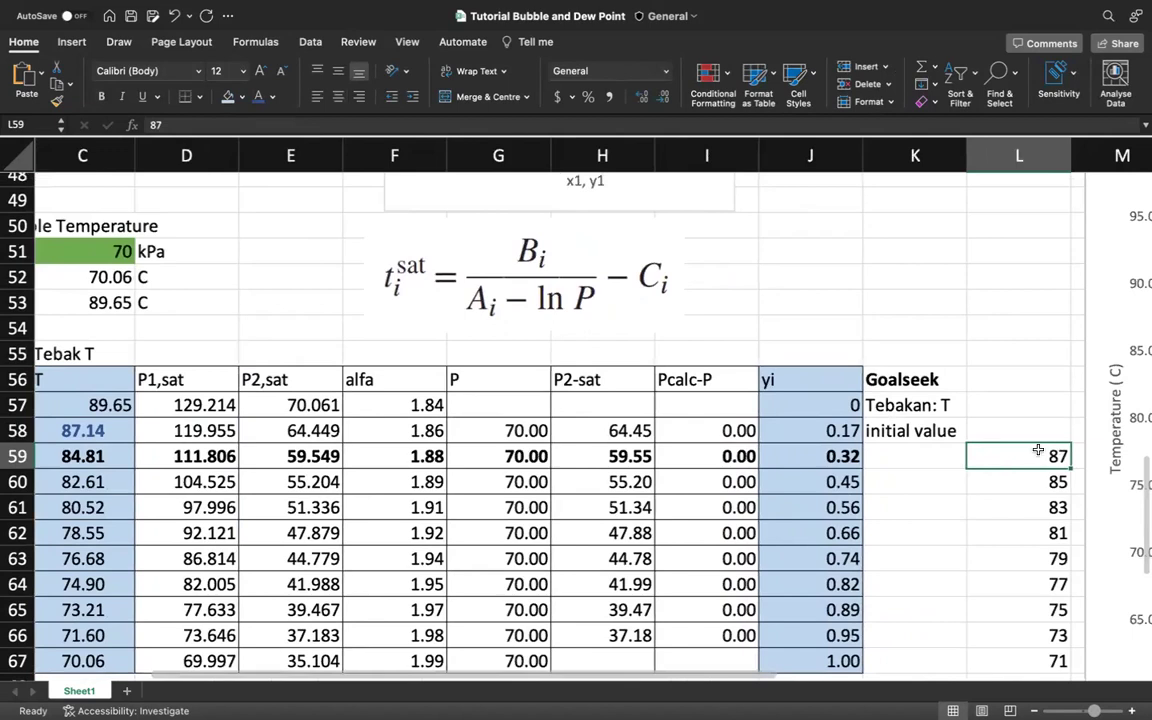
scroll(1033, 457, left, 4)
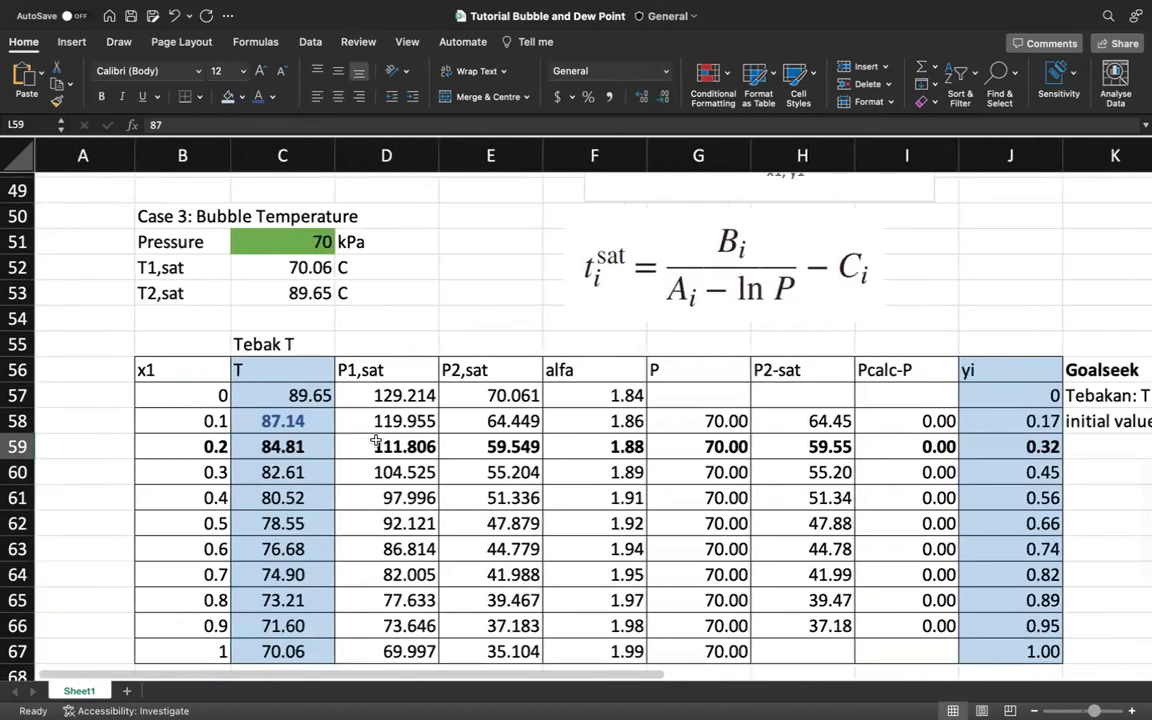
scroll(780, 400, right, 3)
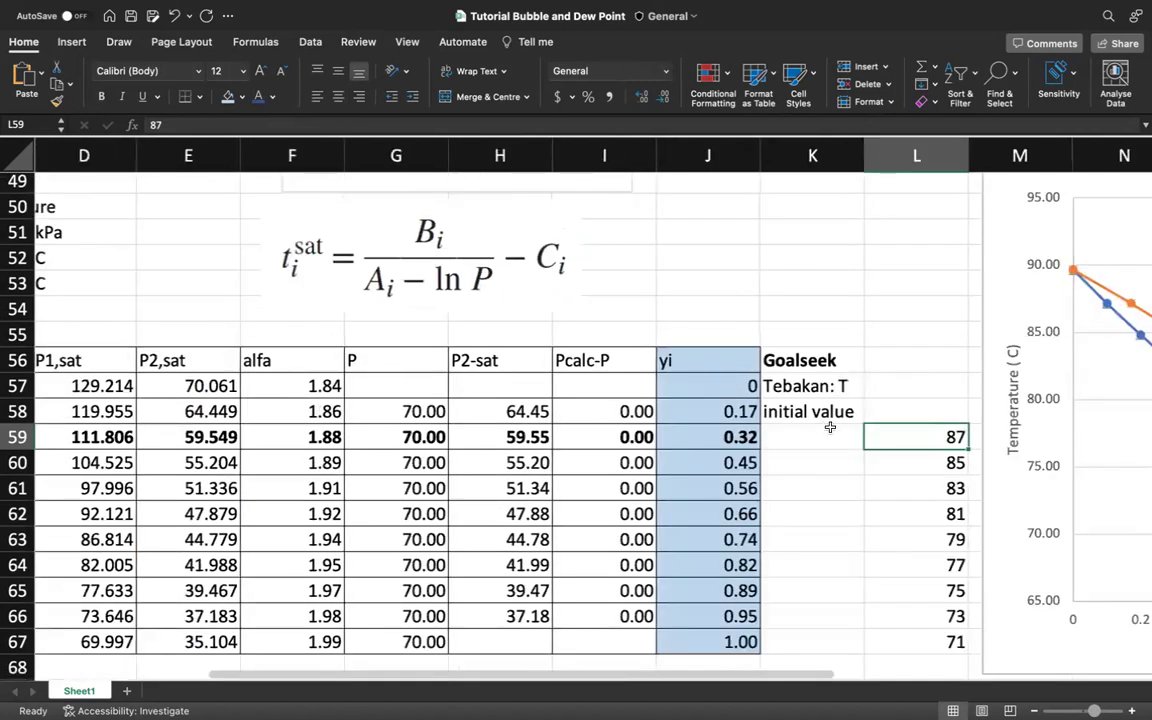
scroll(830, 427, left, 4)
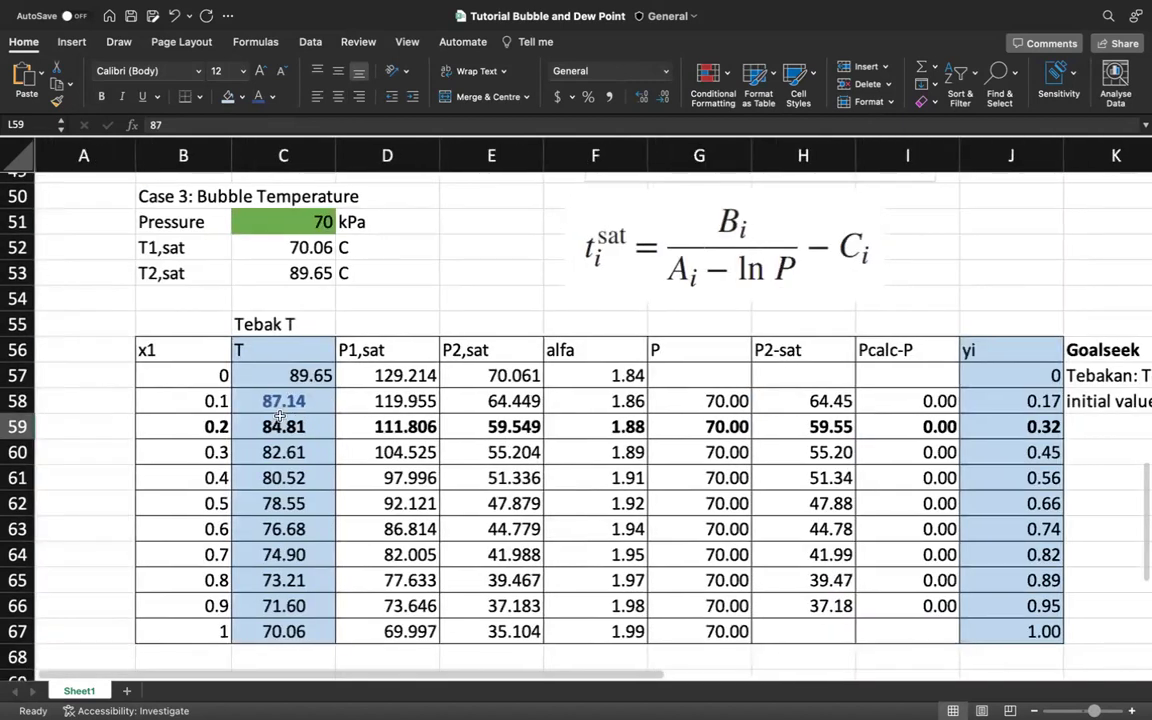
Compare C59 with the column L guesses 87 and 85, then select C59 to replace it
click(282, 425)
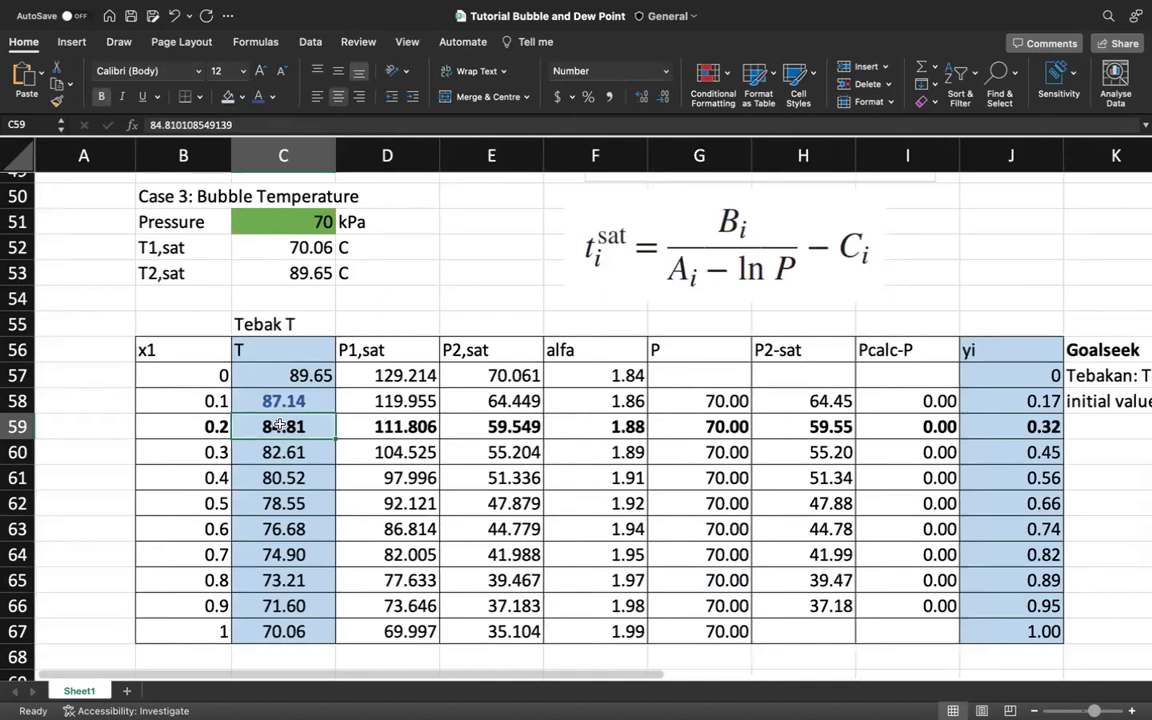
scroll(282, 425, right, 5)
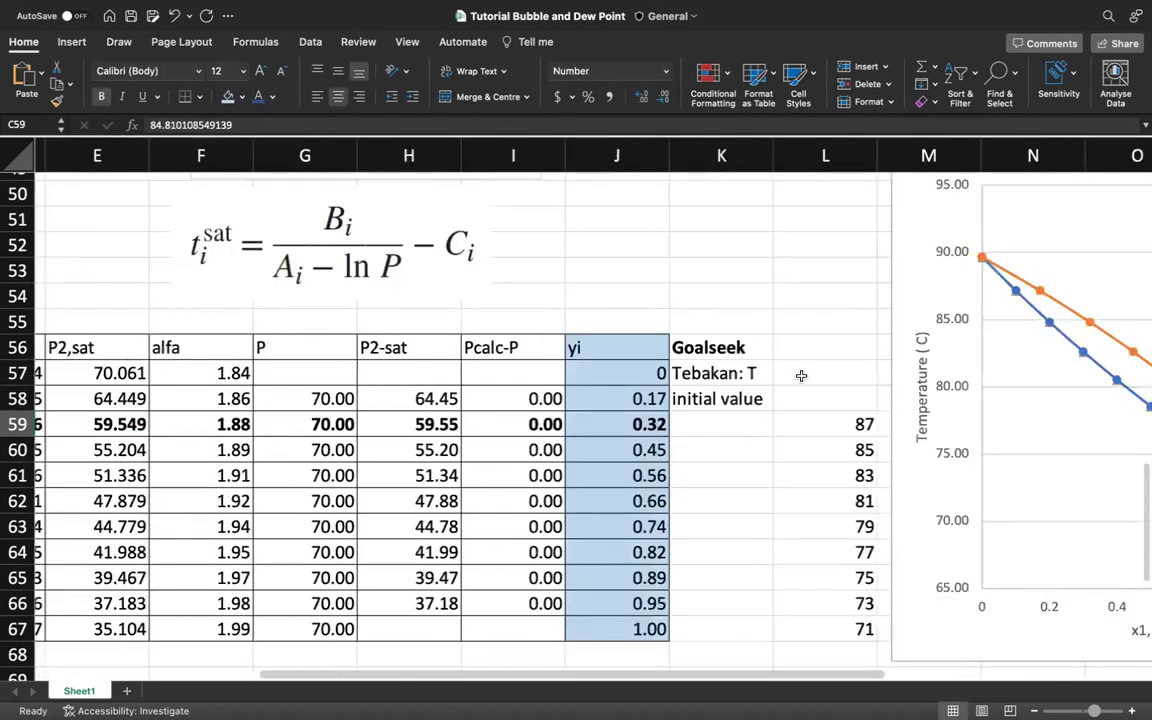
click(833, 422)
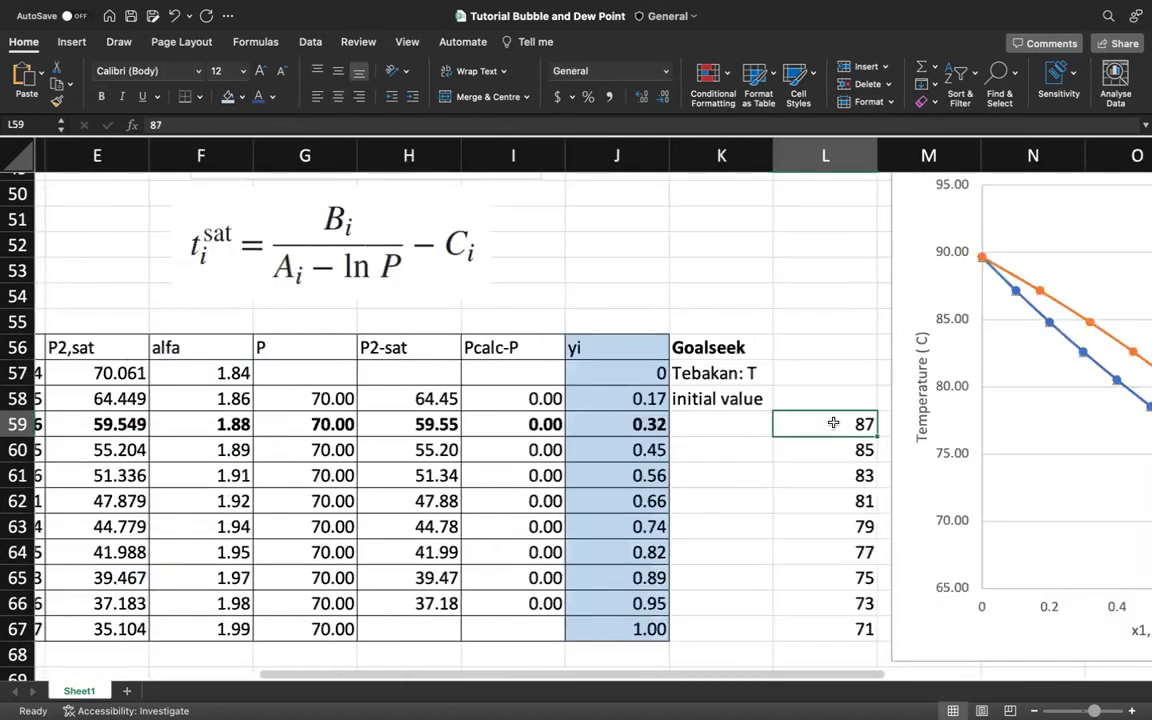
scroll(805, 422, left, 5)
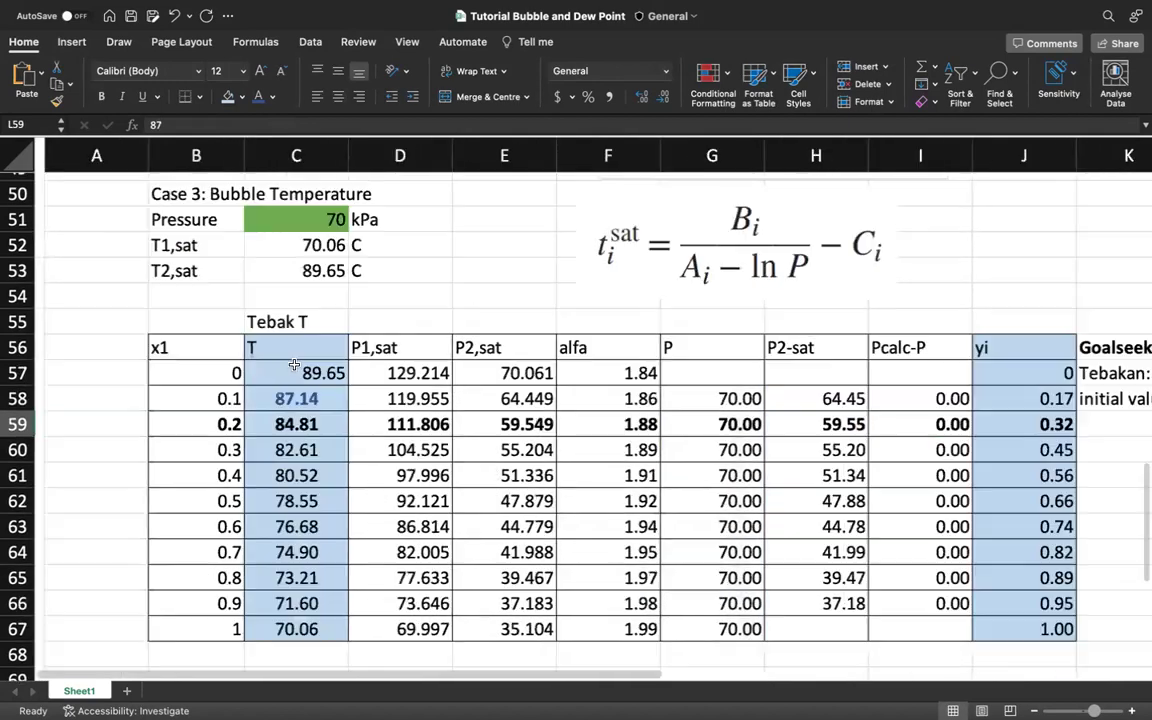
scroll(262, 374, right, 5)
click(1018, 434)
scroll(1013, 433, left, 5)
scroll(1012, 433, up, 2)
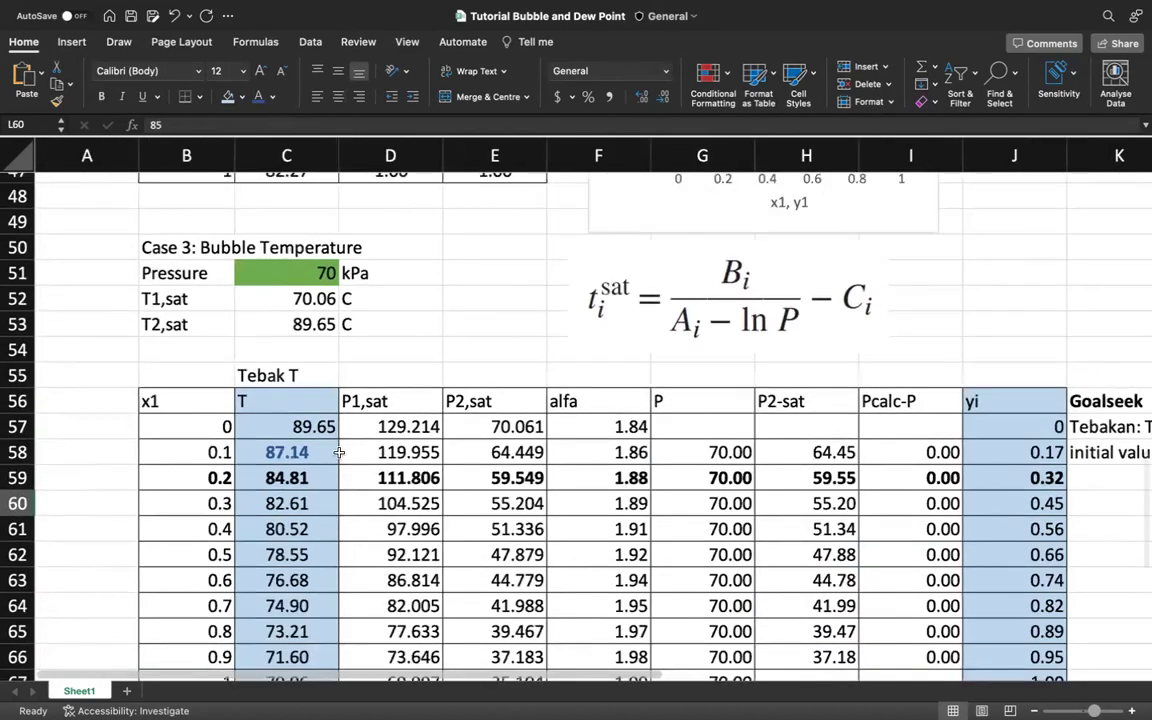
click(288, 478)
Enter 85 as the guessed temperature in C59
text(85)
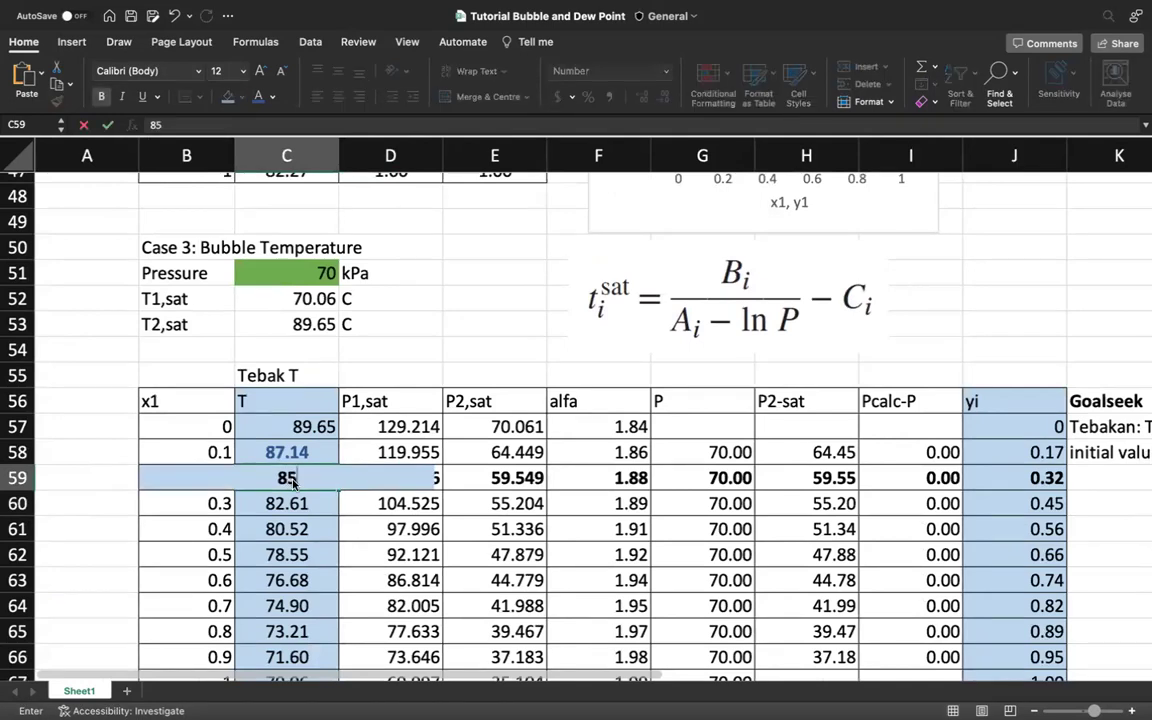
key(Return)
scroll(300, 480, up, 1)
click(296, 478)
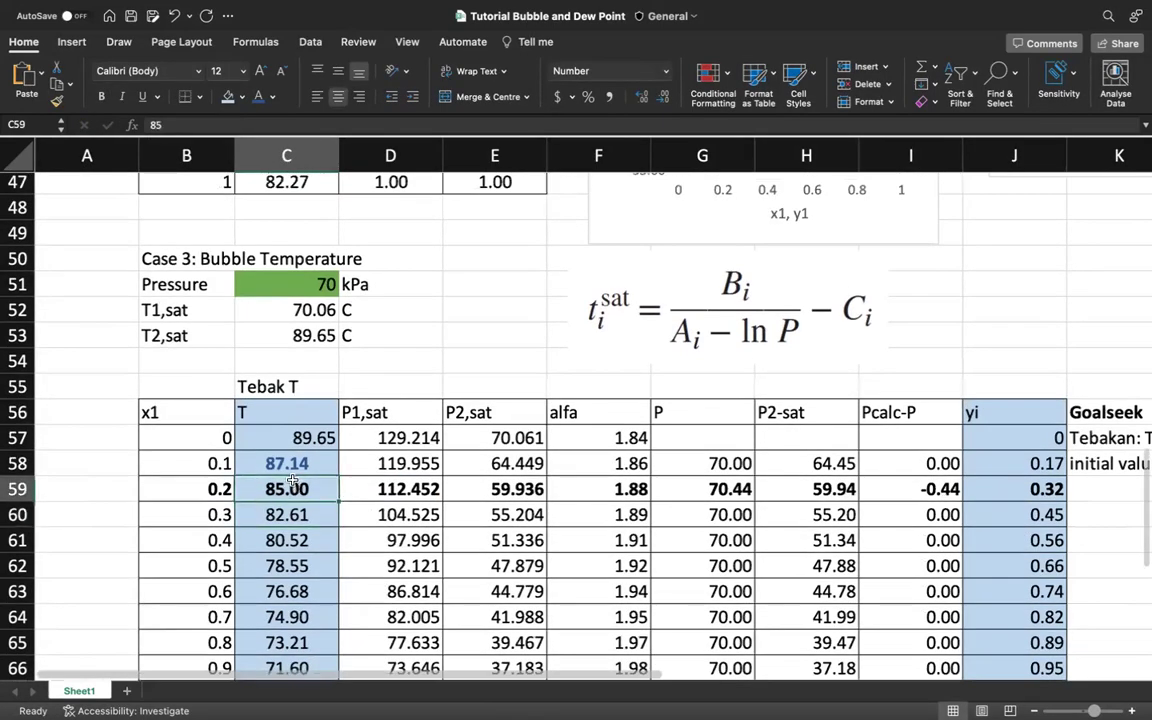
Re-enter the P1,sat and P2,sat formulas in D59 and E59, giving 112.452 and 59.936
click(415, 488)
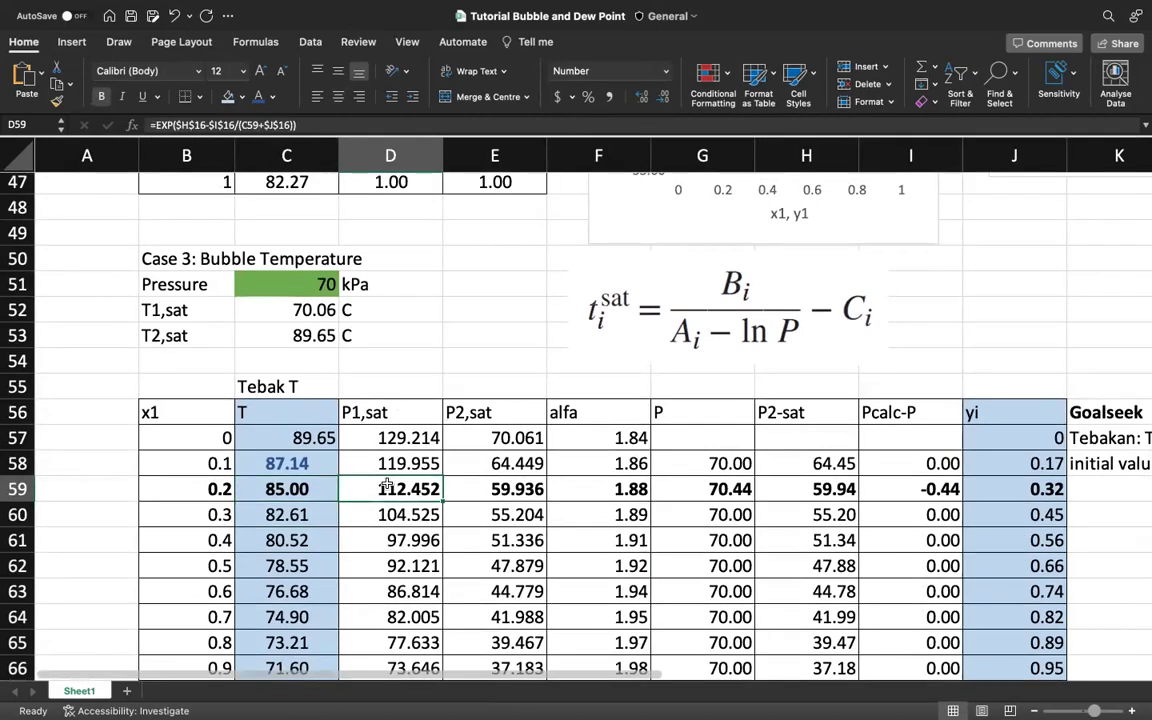
click(277, 488)
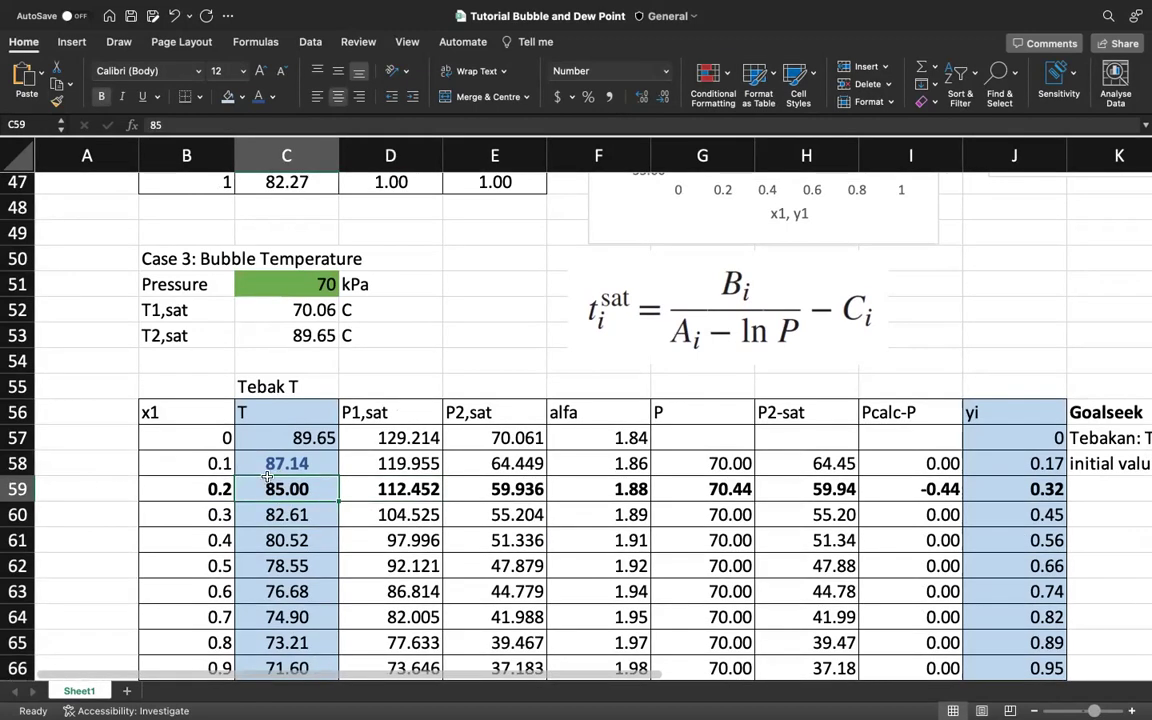
click(355, 490)
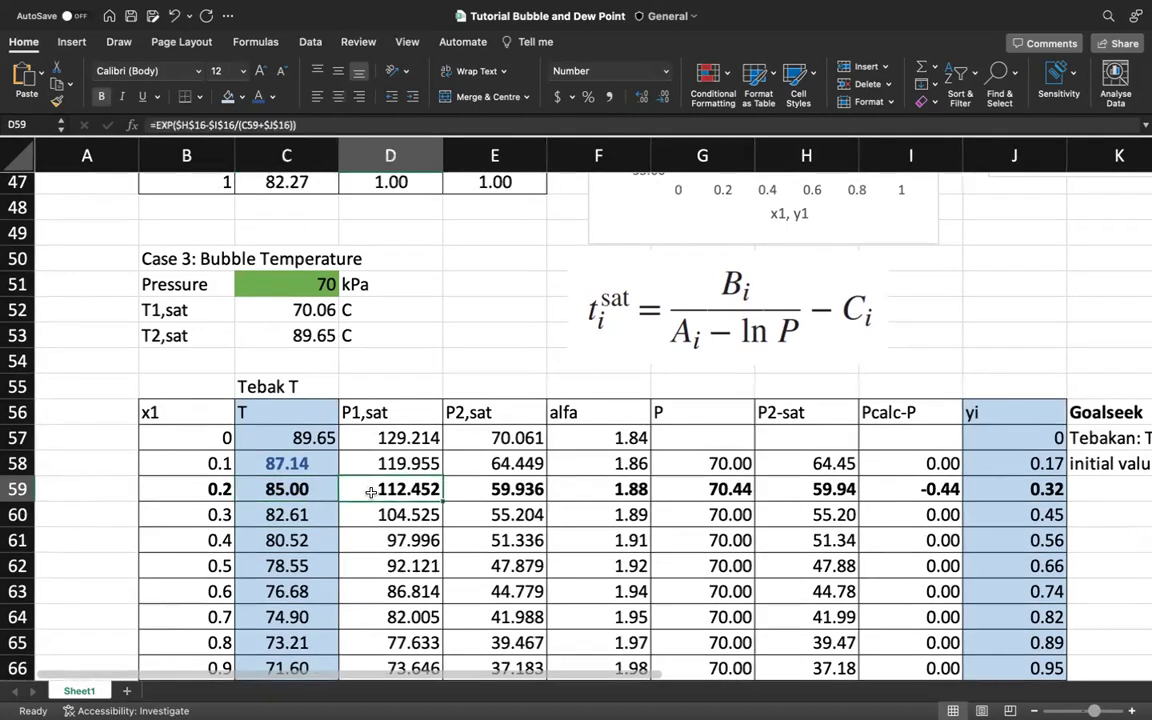
click(318, 124)
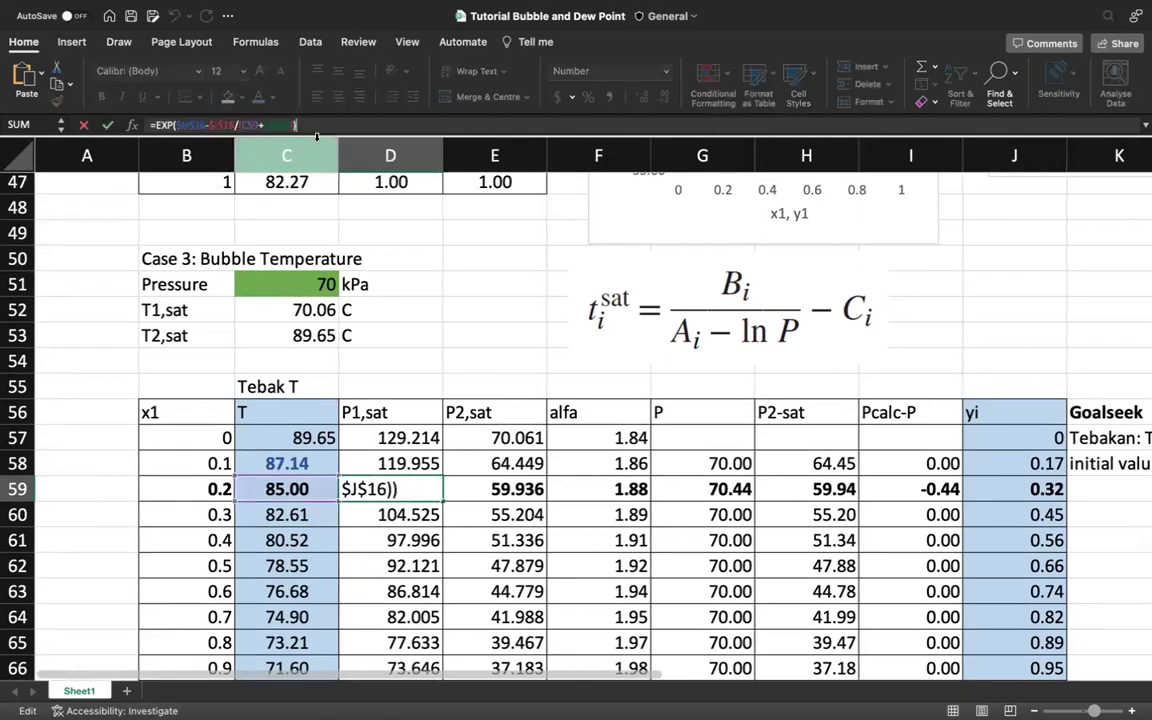
key(Return)
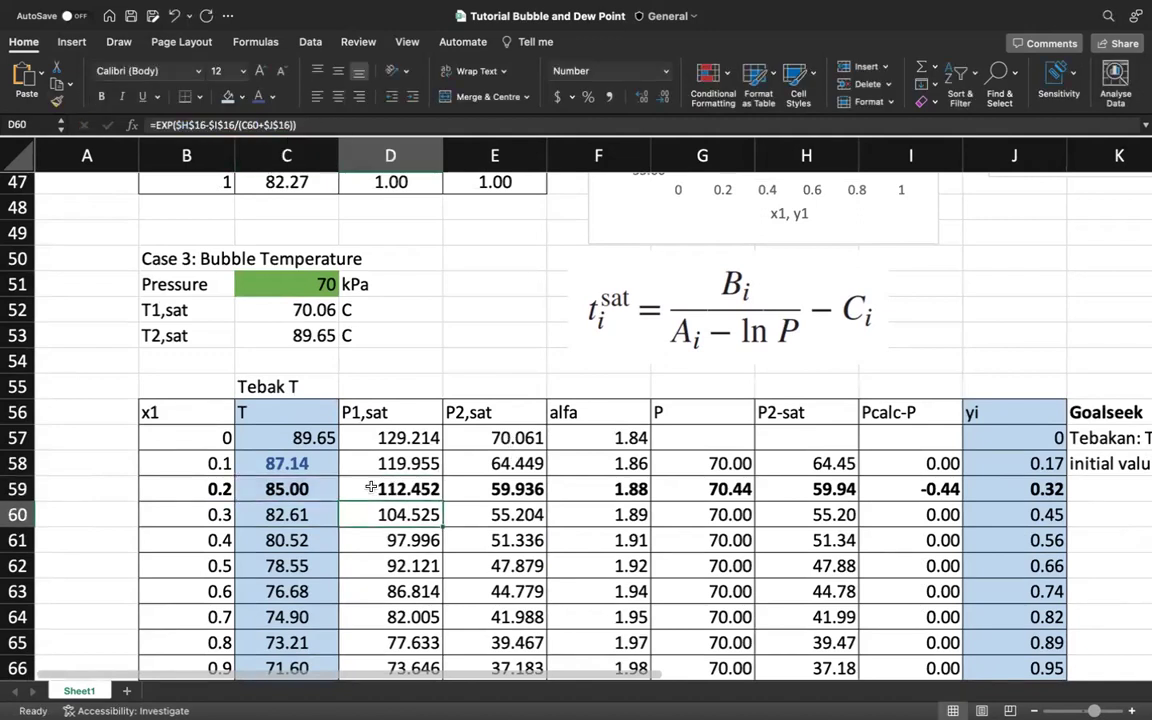
click(497, 494)
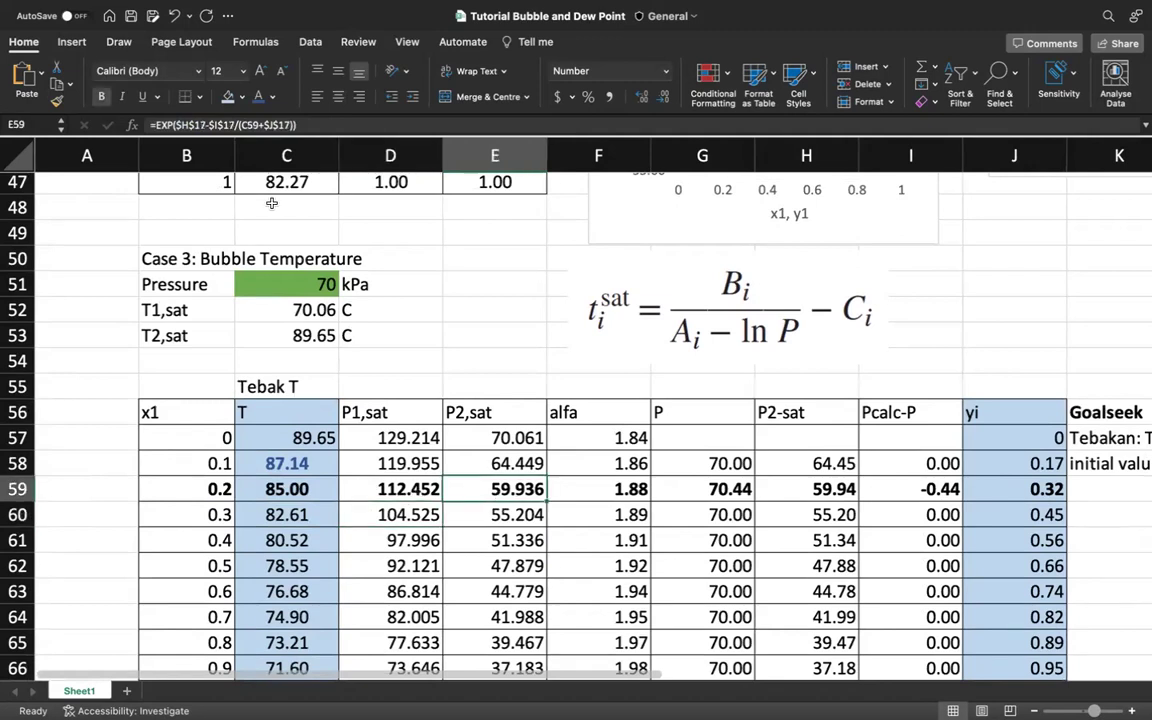
click(302, 123)
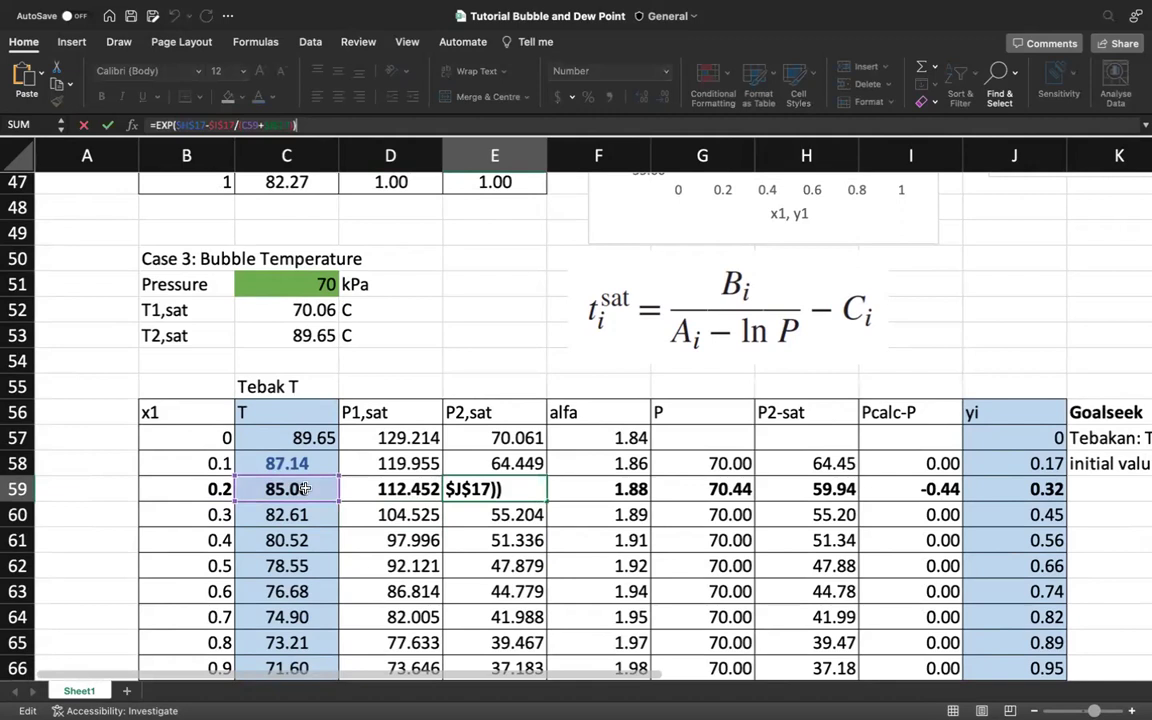
key(Return)
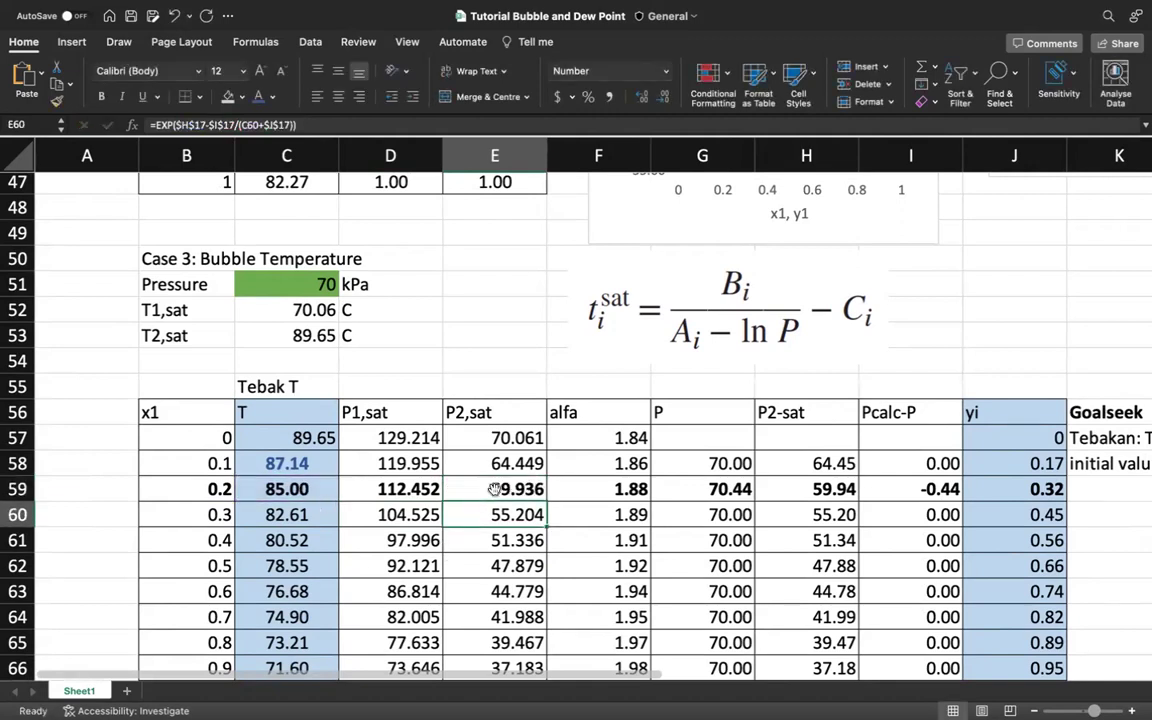
Re-enter F59's alfa formula =D59/E59 (1.88) and review the pressure formula in G59
click(505, 489)
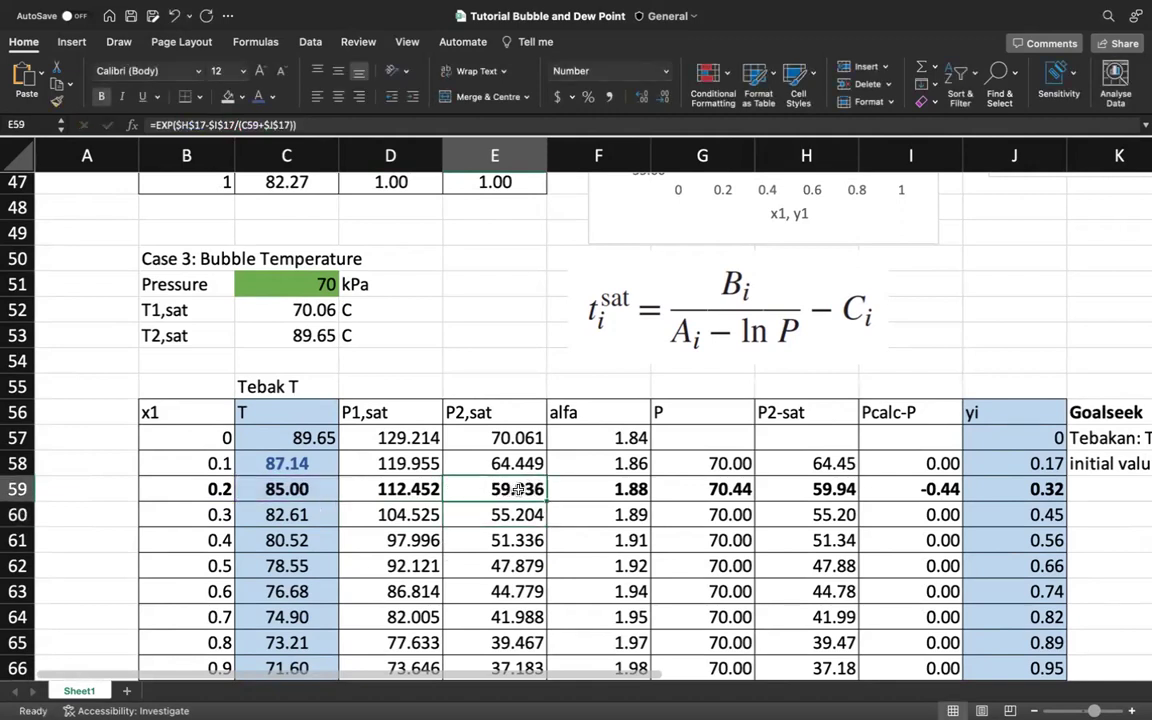
click(595, 489)
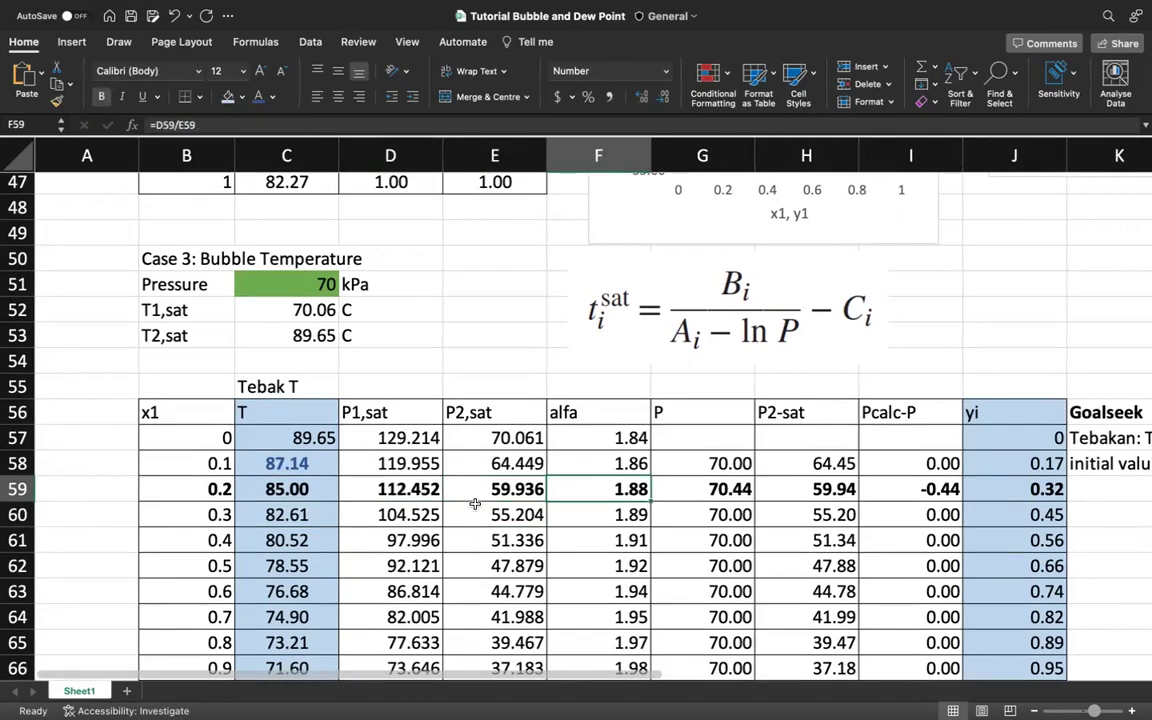
click(519, 489)
click(592, 487)
click(323, 127)
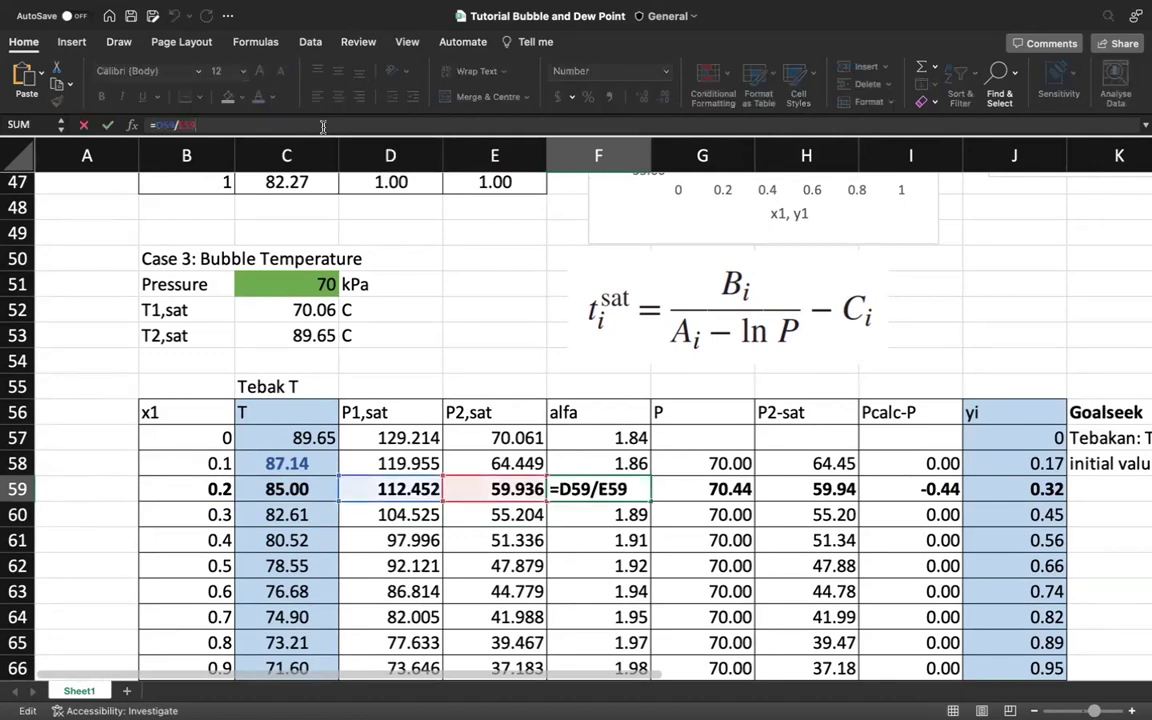
key(Return)
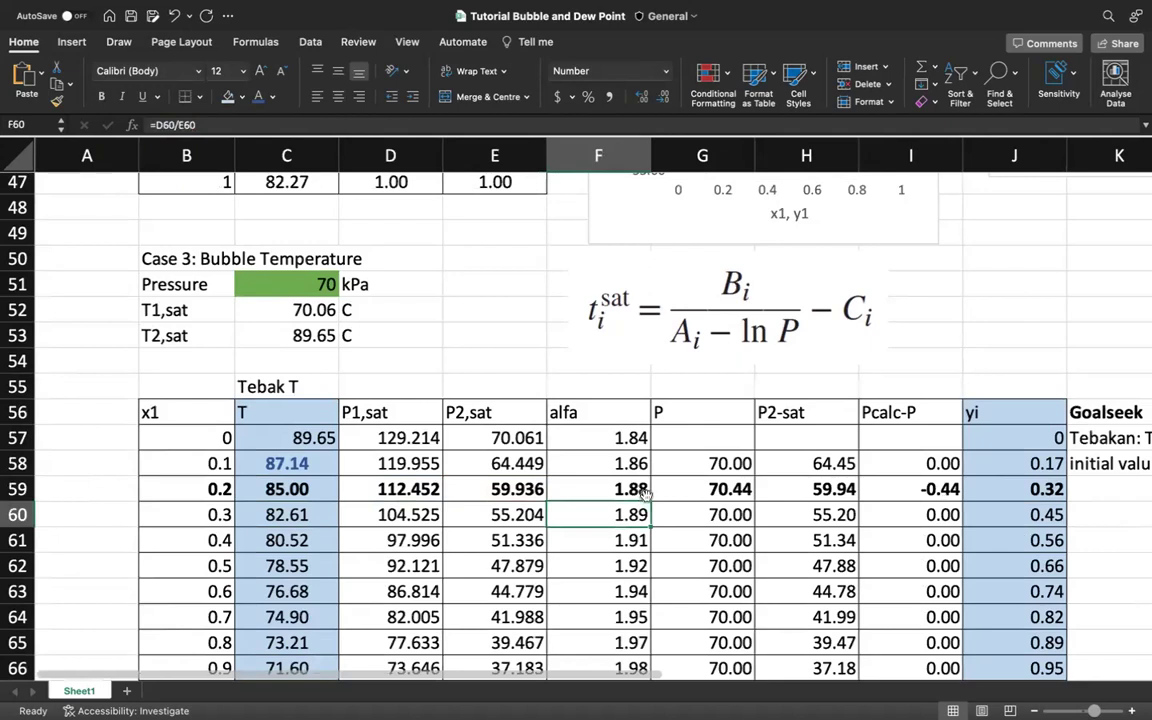
click(631, 490)
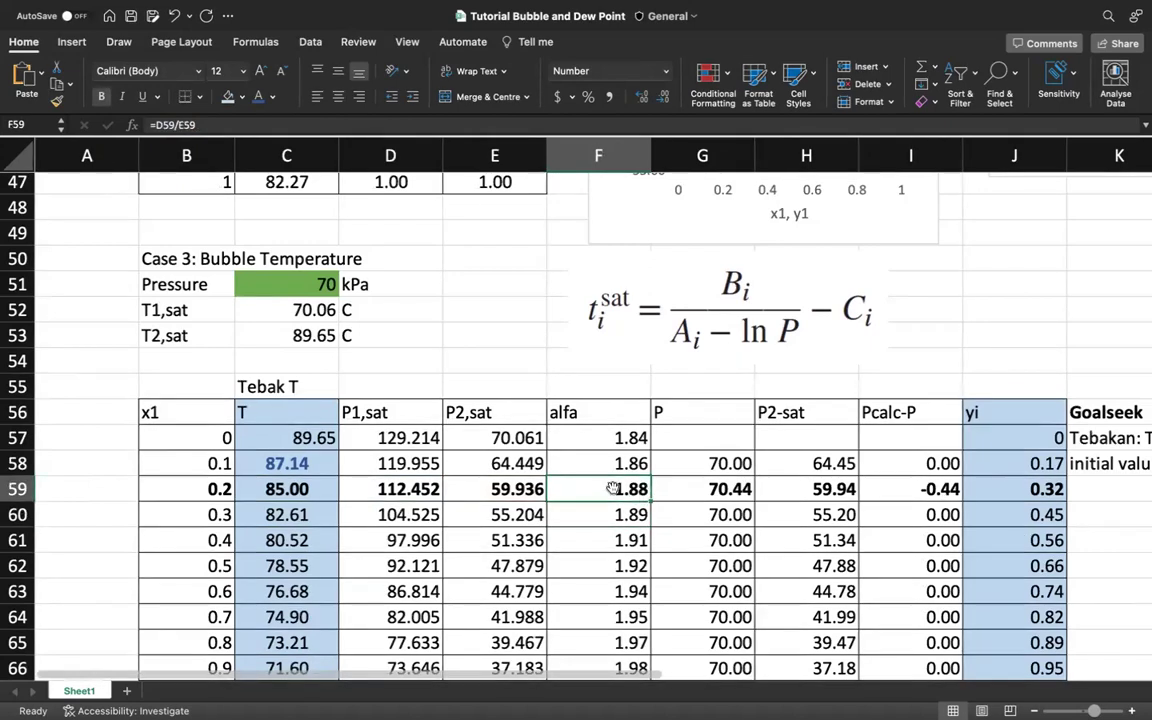
click(684, 486)
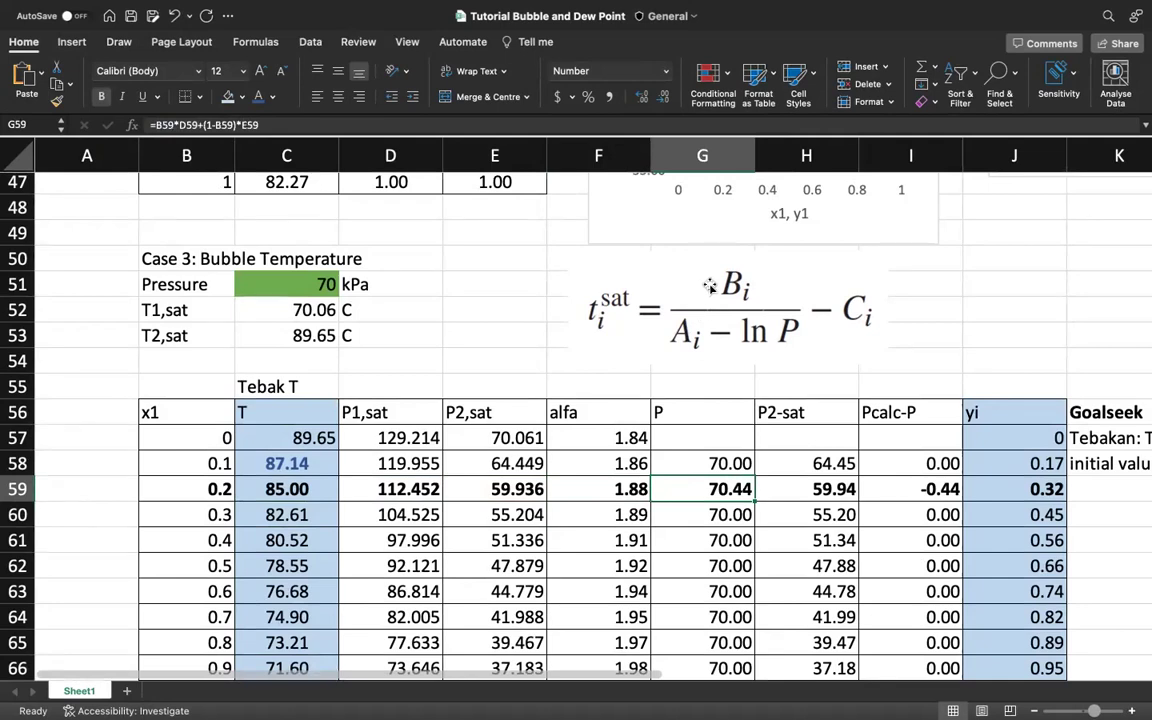
scroll(700, 280, up, 2)
scroll(700, 280, right, 1)
scroll(709, 287, up, 10)
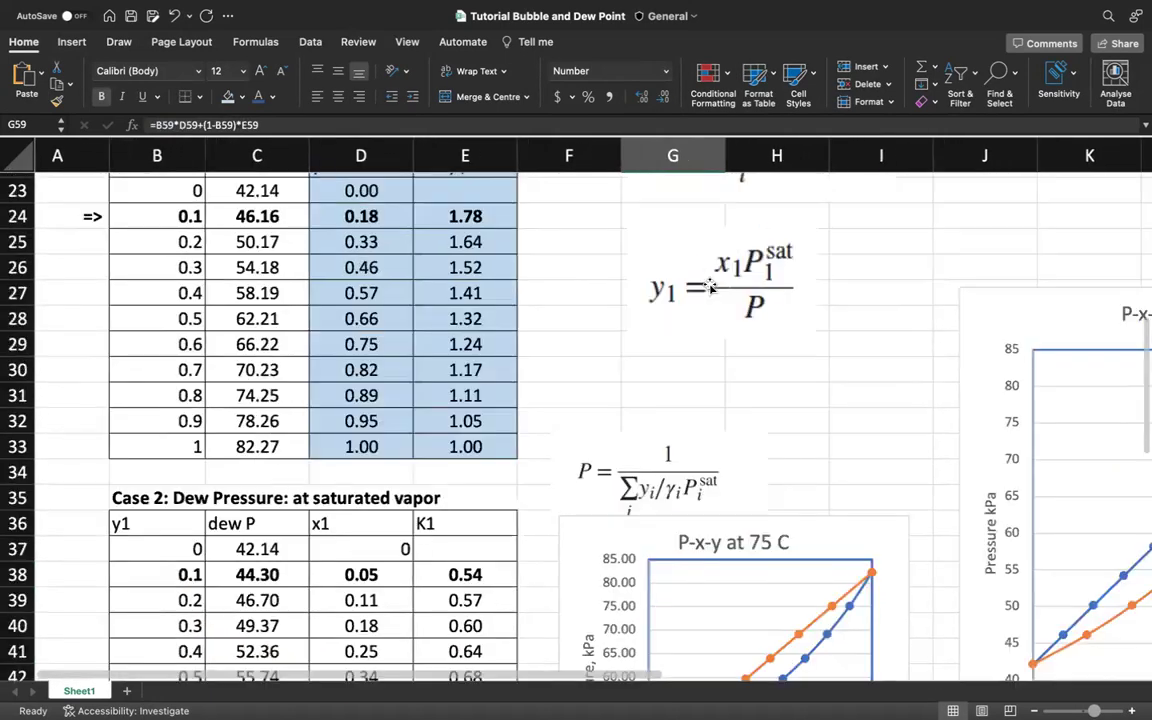
scroll(707, 283, up, 1)
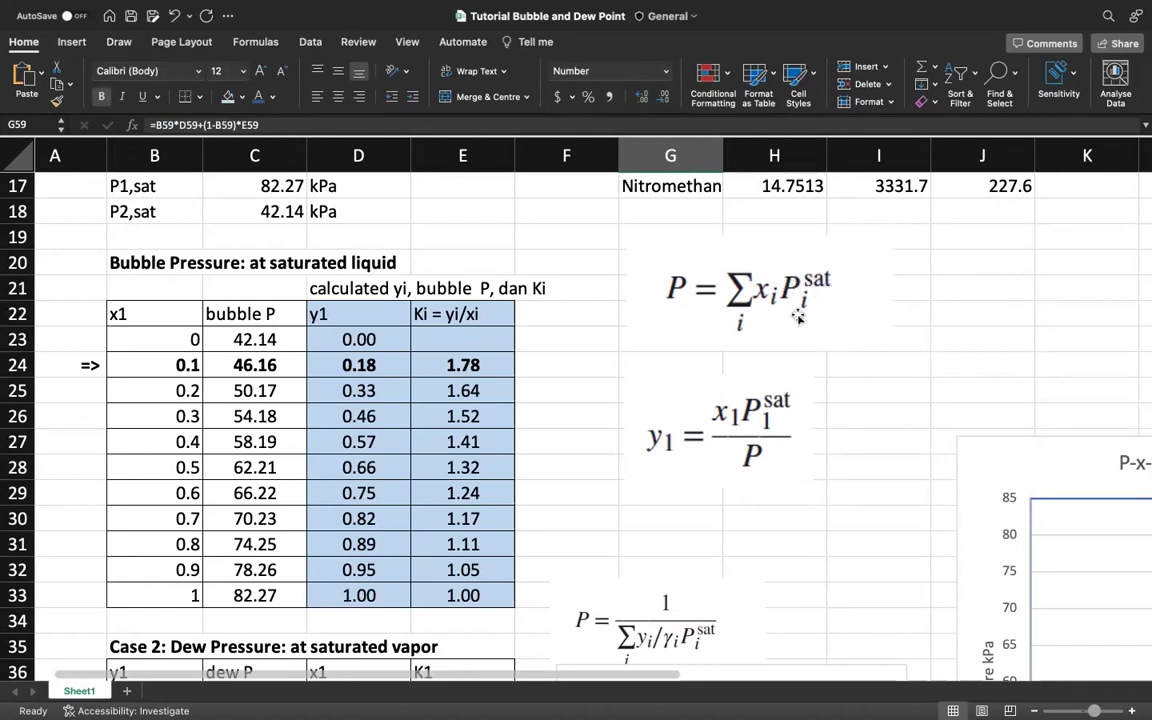
scroll(690, 440, down, 5)
scroll(720, 460, down, 10)
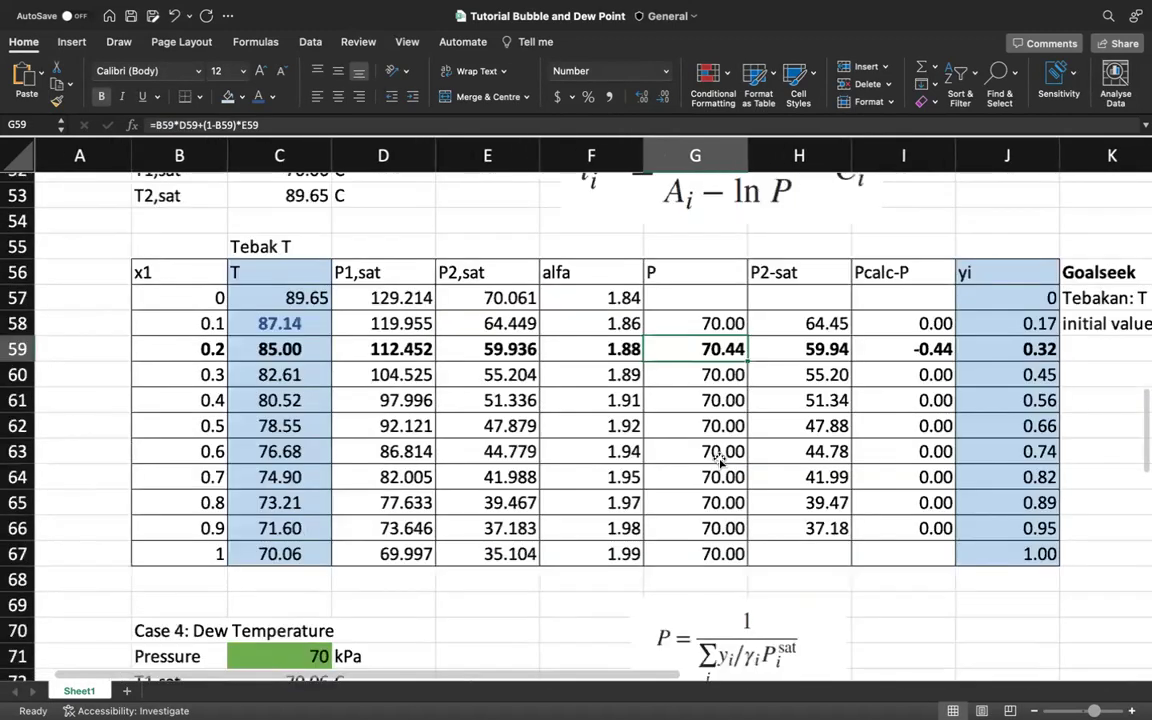
Review D59, E59 and B59, then re-enter G59's pressure formula =B59*D59+(1-B59)*E59 (70.44)
click(400, 341)
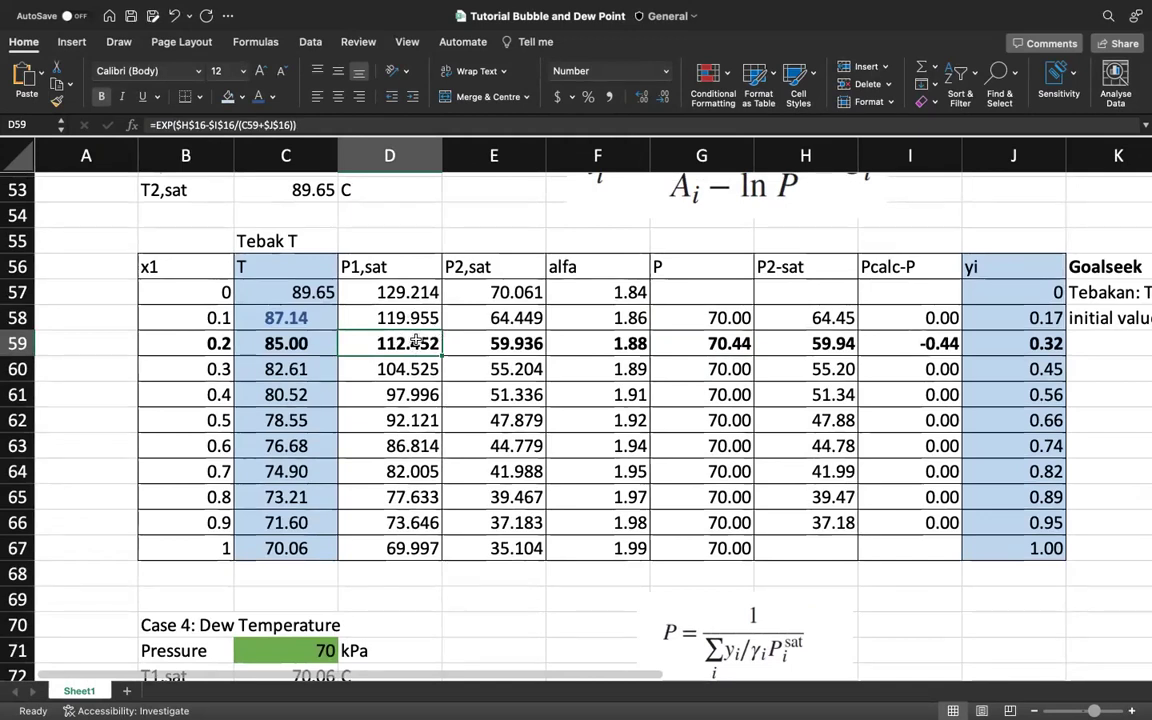
click(512, 341)
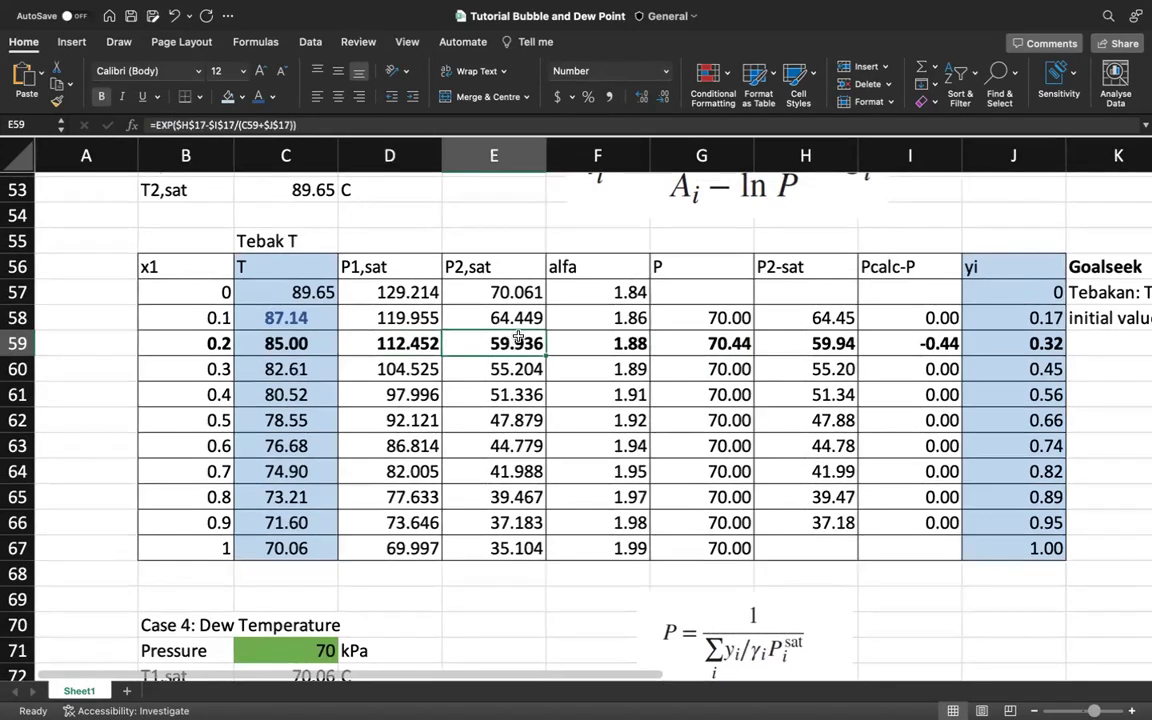
click(216, 343)
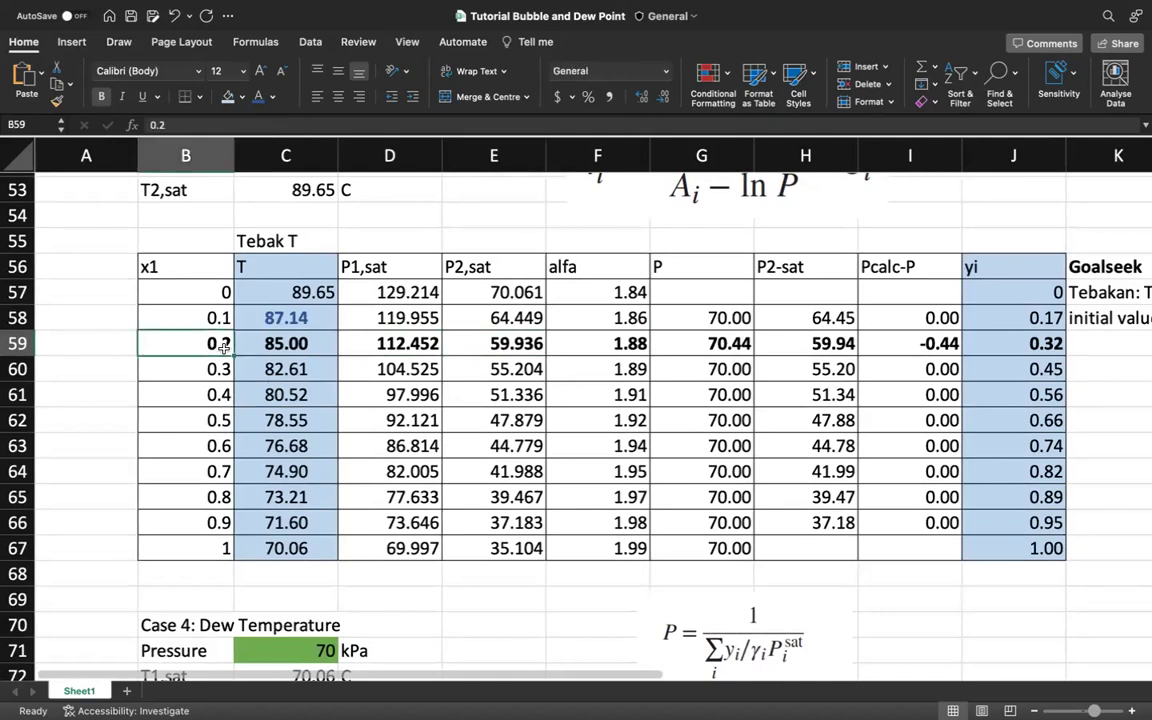
click(652, 343)
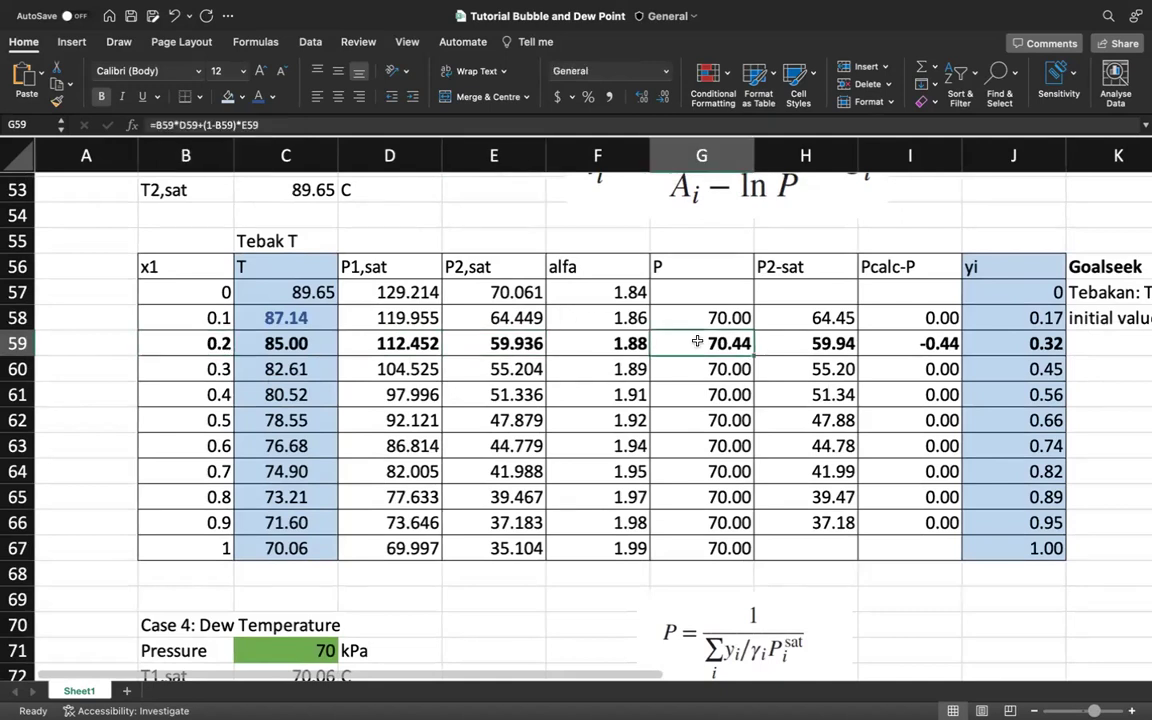
click(331, 124)
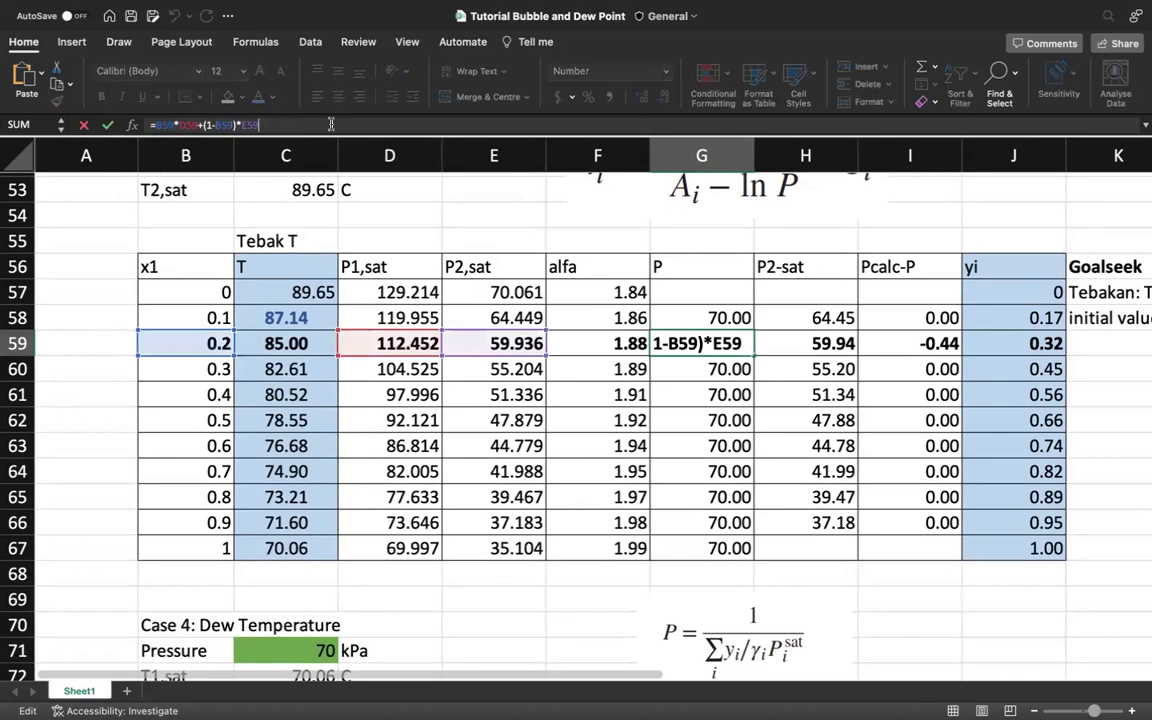
key(Return)
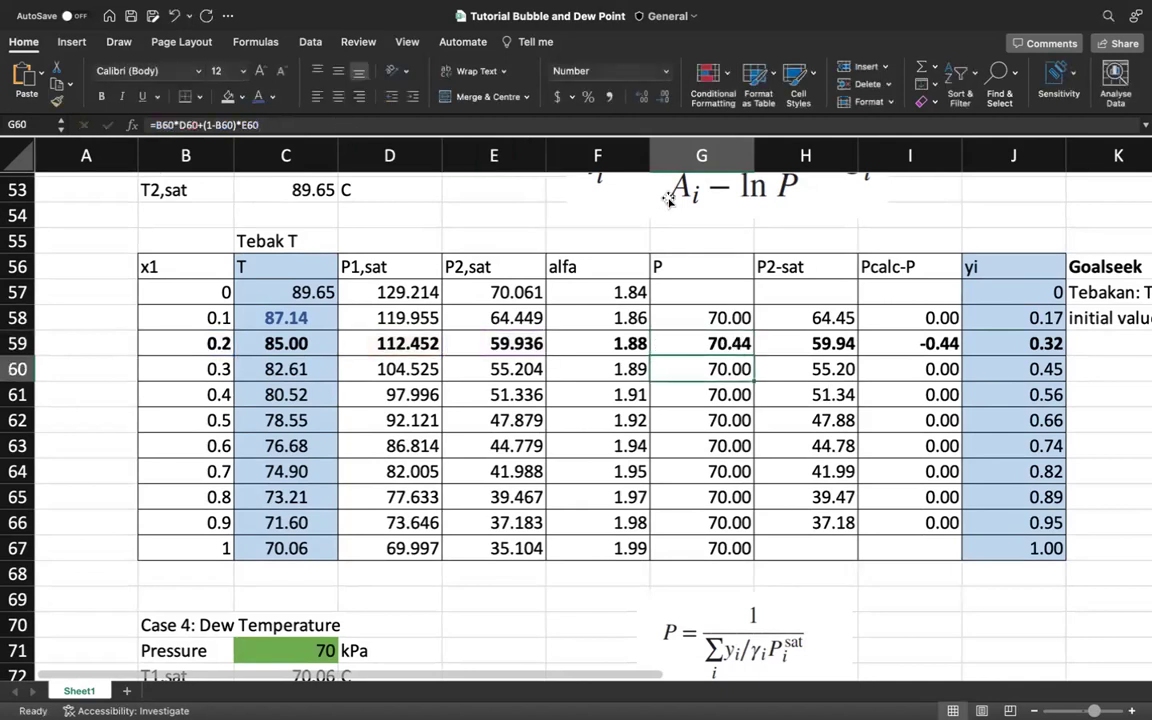
click(705, 343)
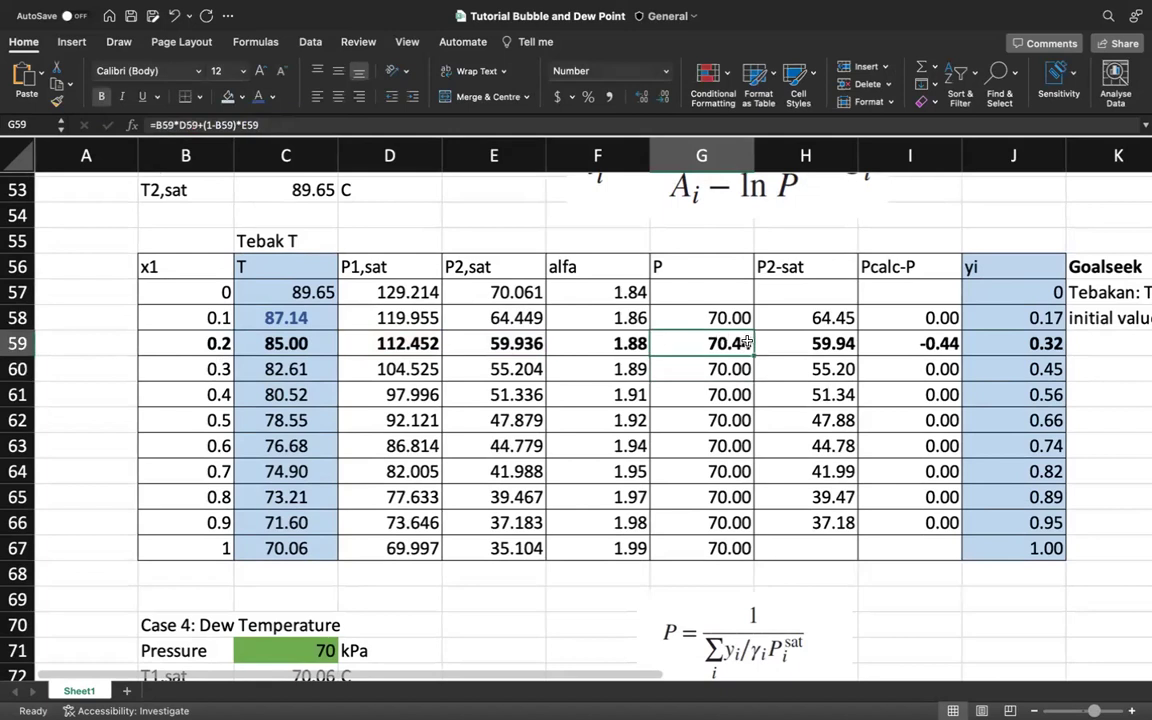
Re-enter H59's formula =G59/((B59*F59)+(1-B59)), giving P2-sat 59.94
click(810, 345)
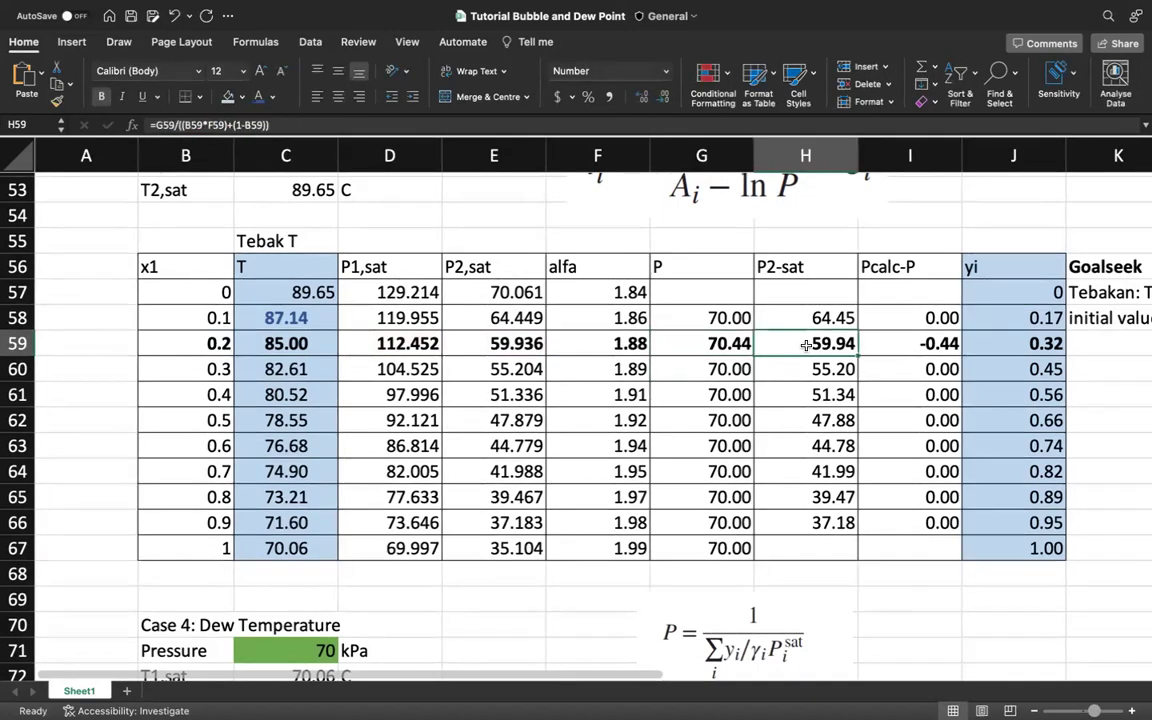
click(397, 127)
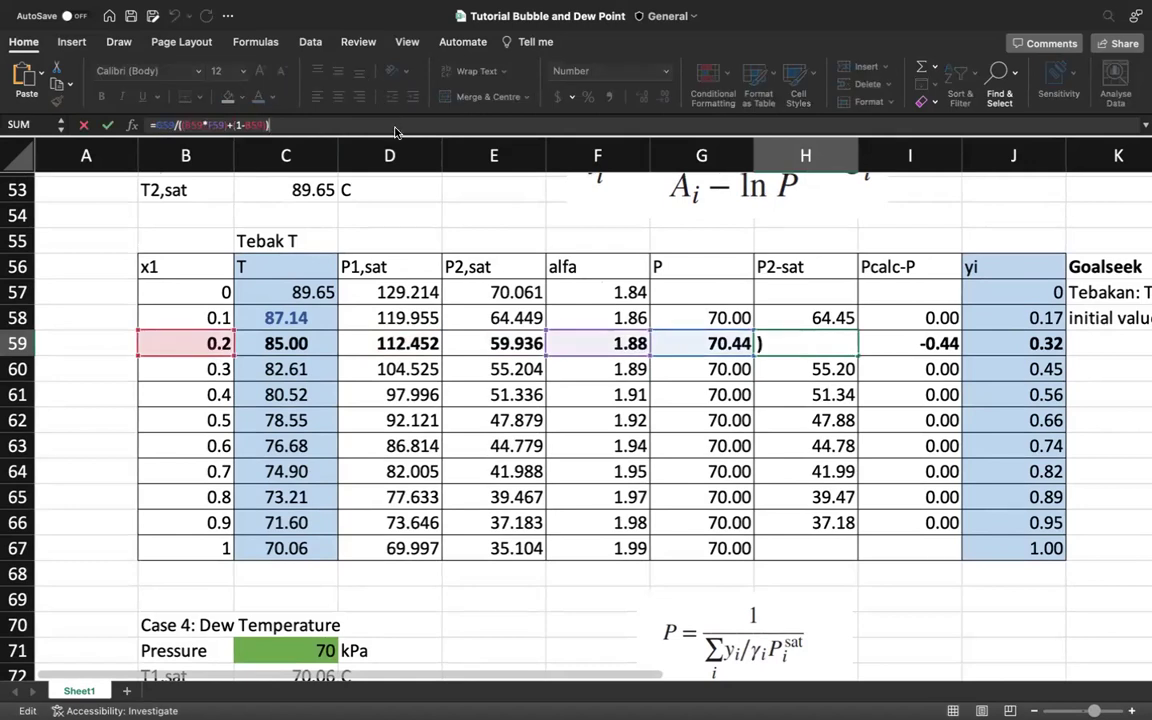
key(Return)
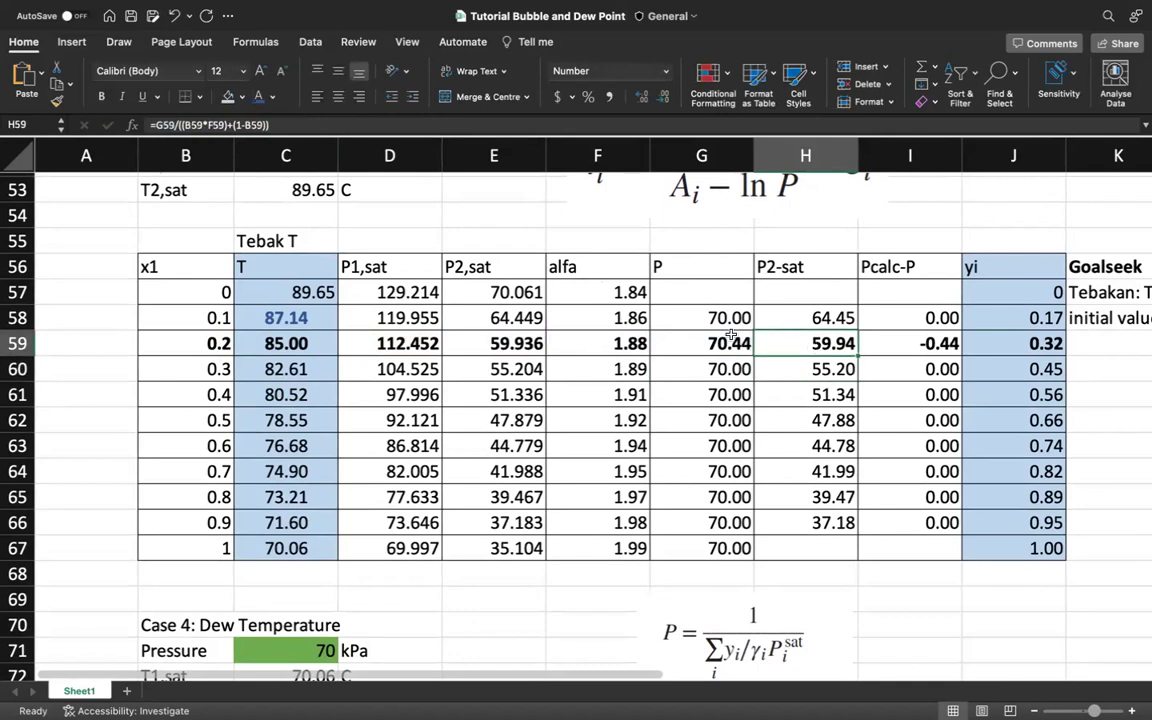
click(729, 338)
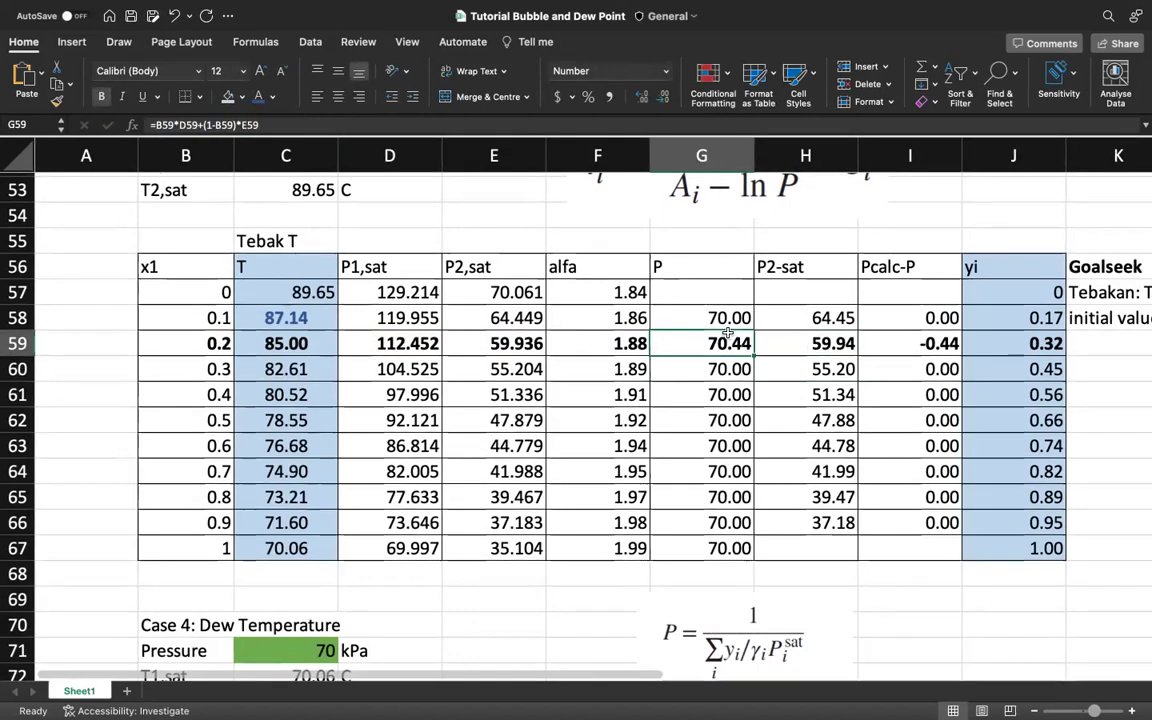
scroll(740, 338, up, 3)
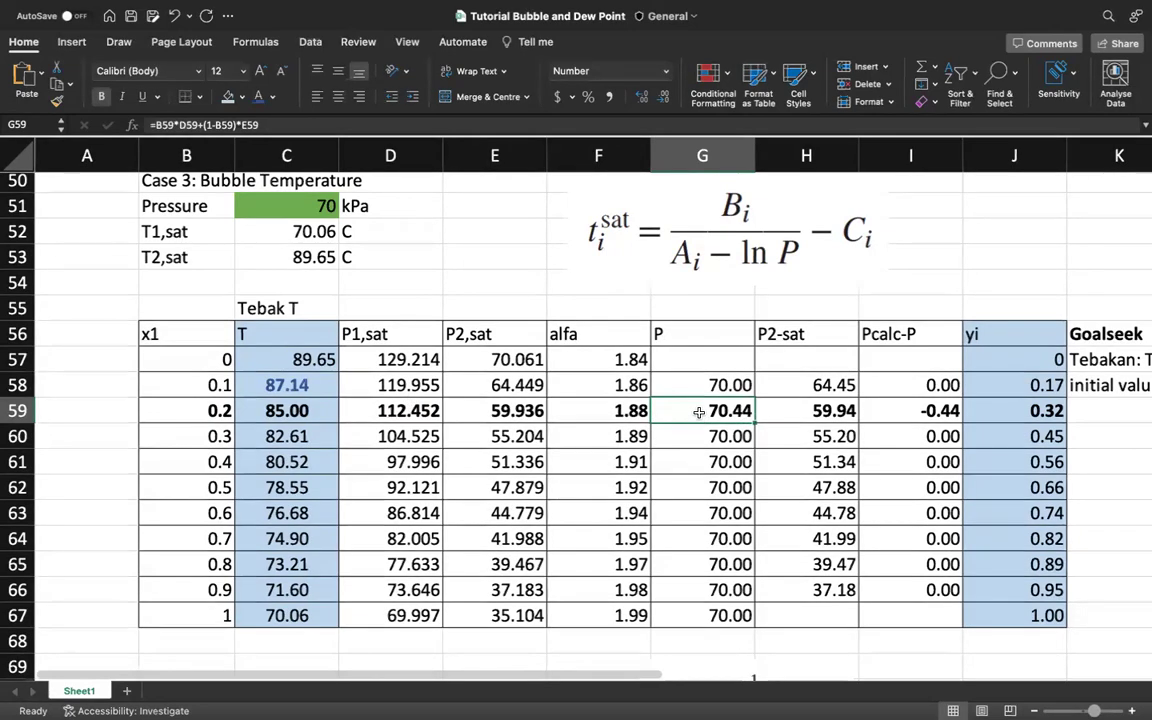
click(286, 209)
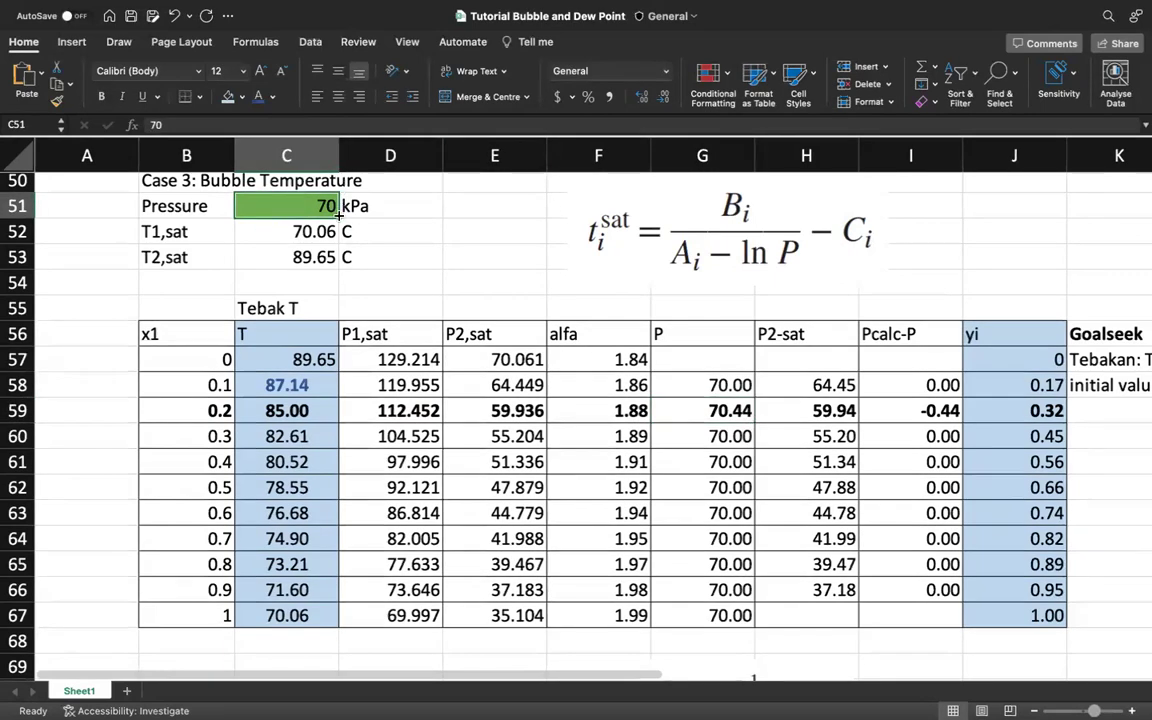
click(737, 413)
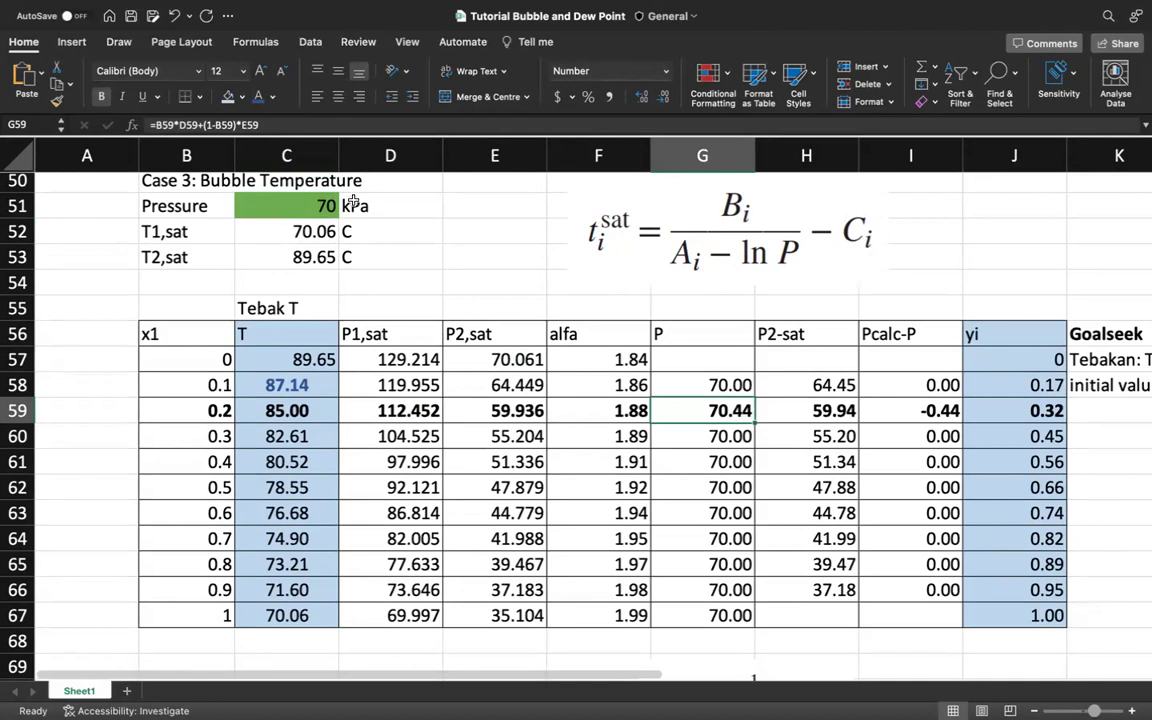
click(940, 410)
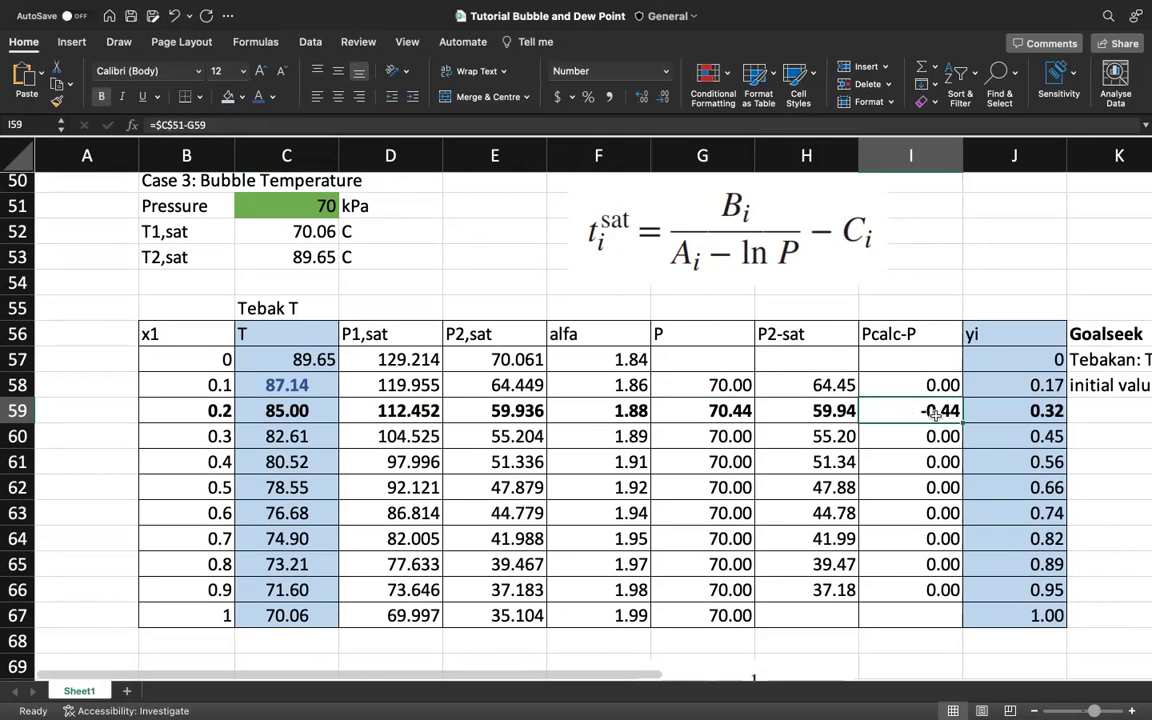
scroll(935, 413, right, 2)
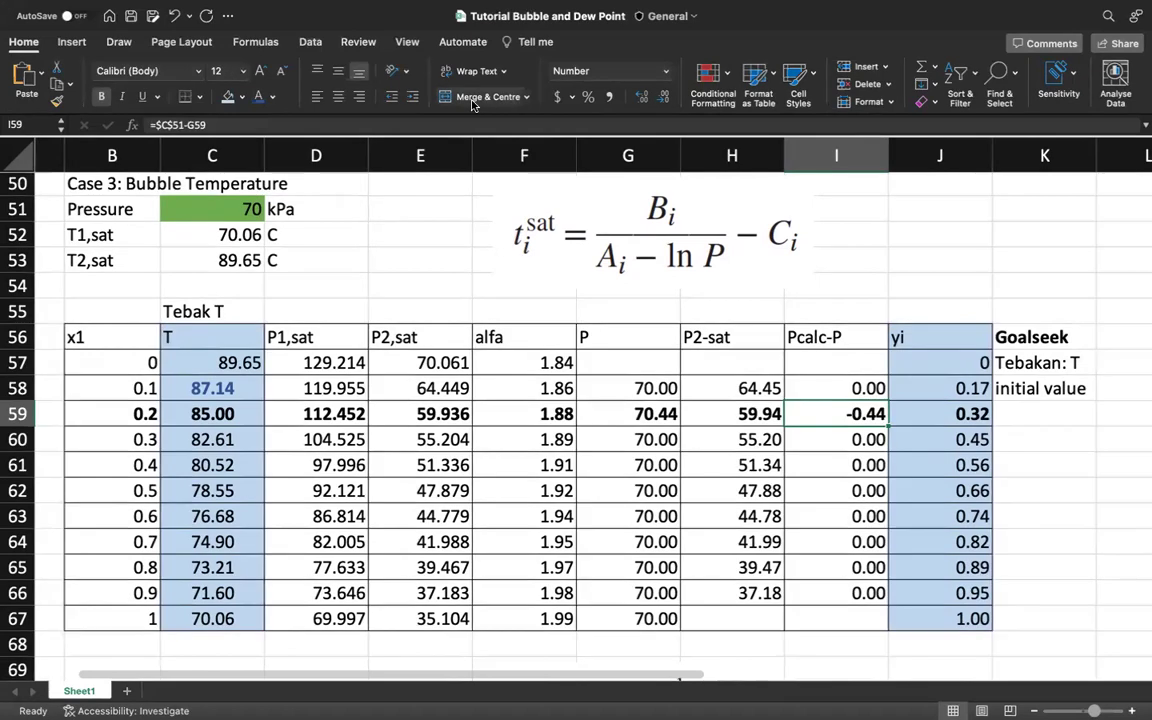
click(243, 205)
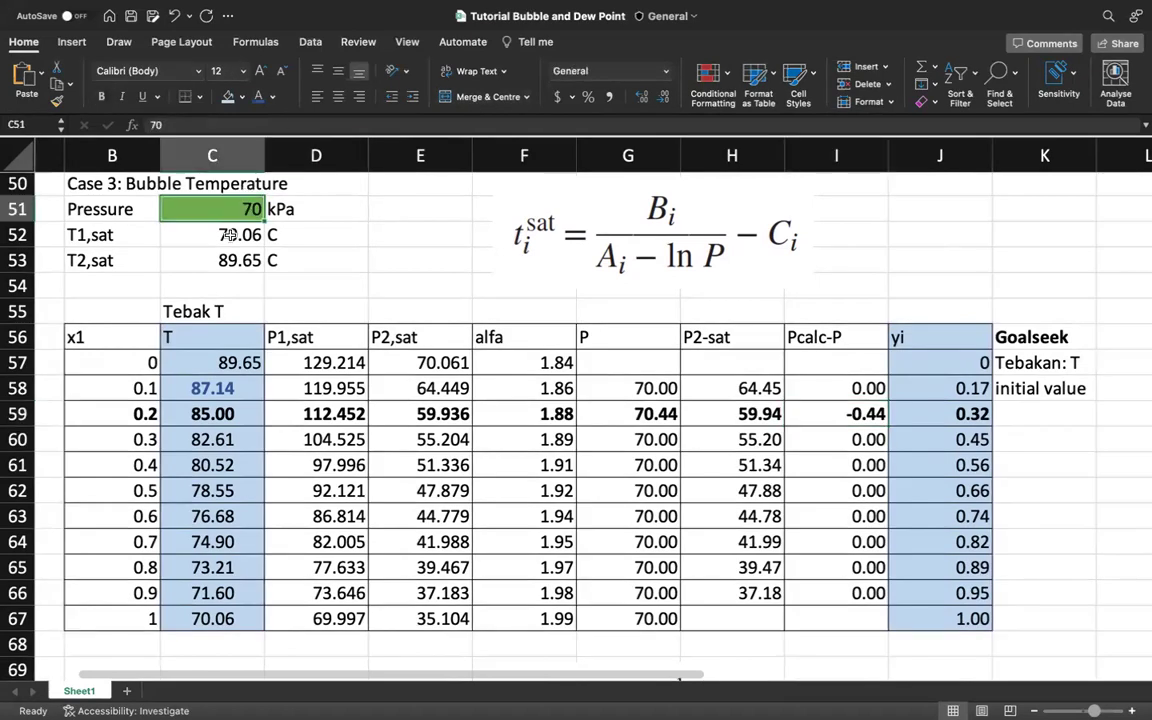
key(Down)
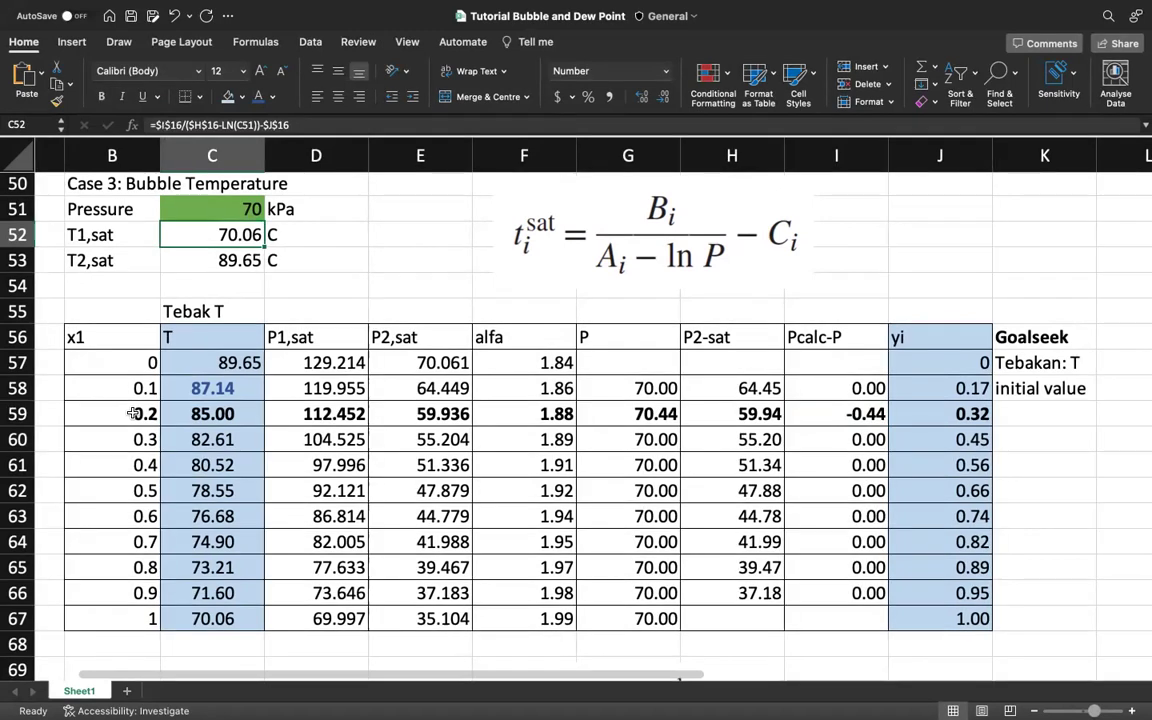
click(848, 412)
scroll(848, 418, right, 1)
scroll(848, 418, up, 1)
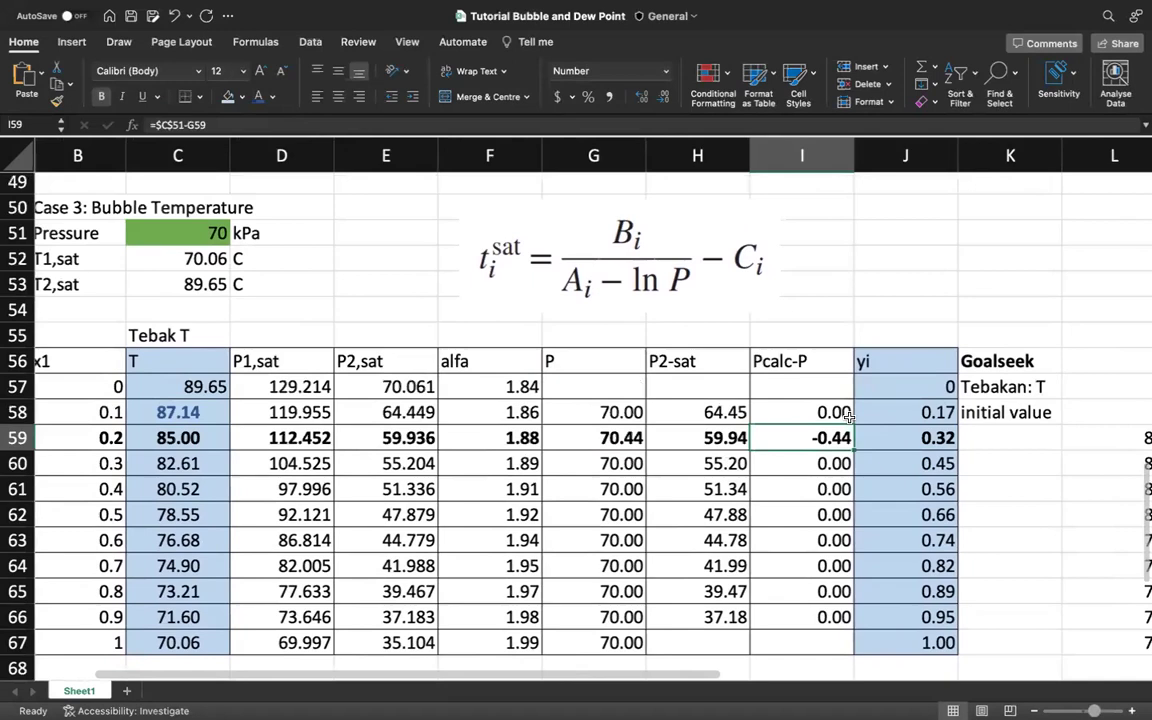
Open Solver and set its objective to the Pcalc-P cell I75 with value 0
click(309, 42)
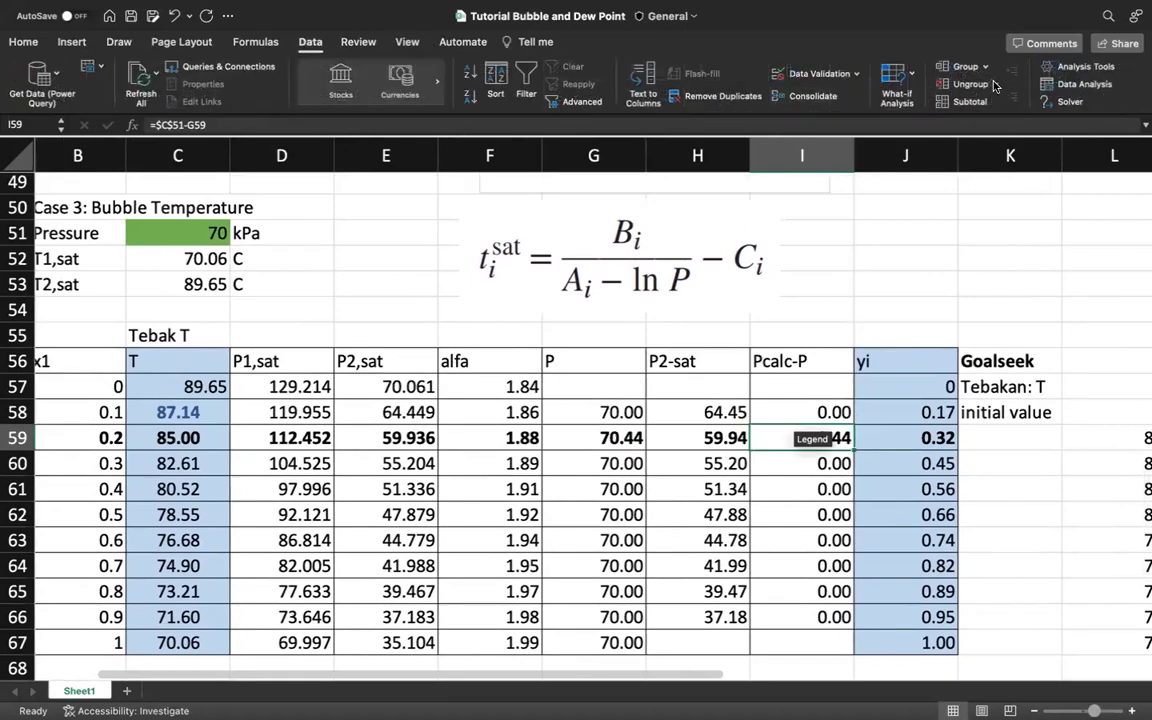
click(1054, 101)
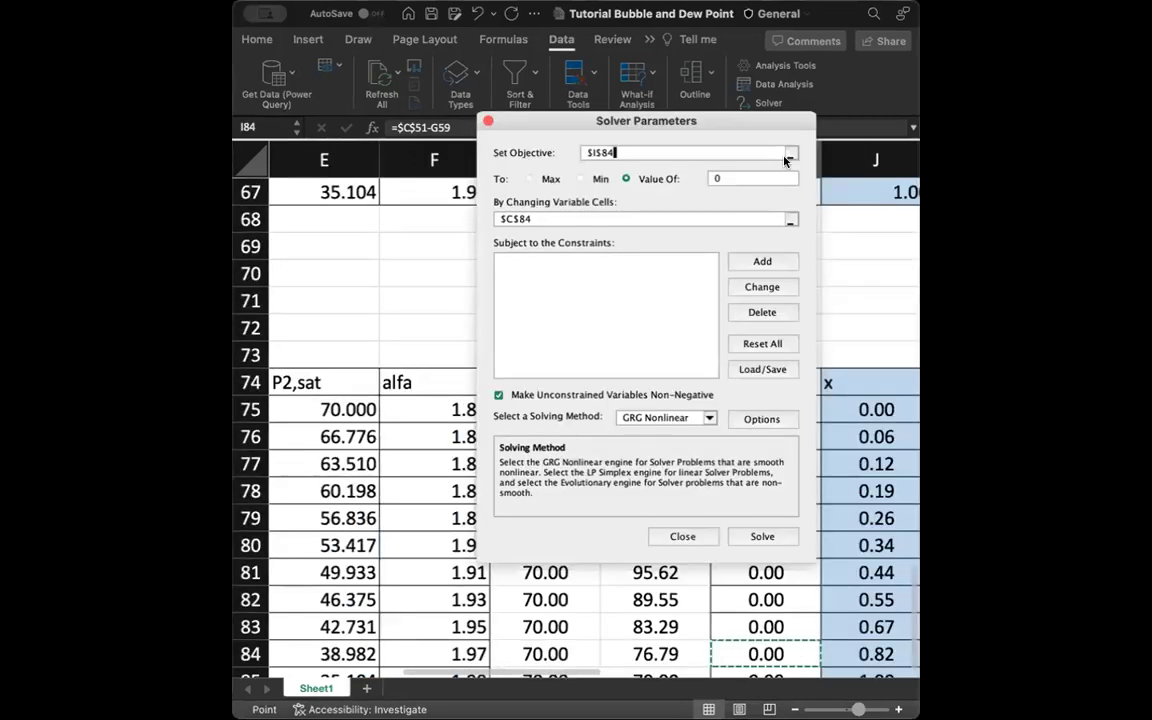
click(790, 155)
scroll(710, 500, down, 3)
scroll(720, 510, up, 5)
scroll(707, 490, right, 1)
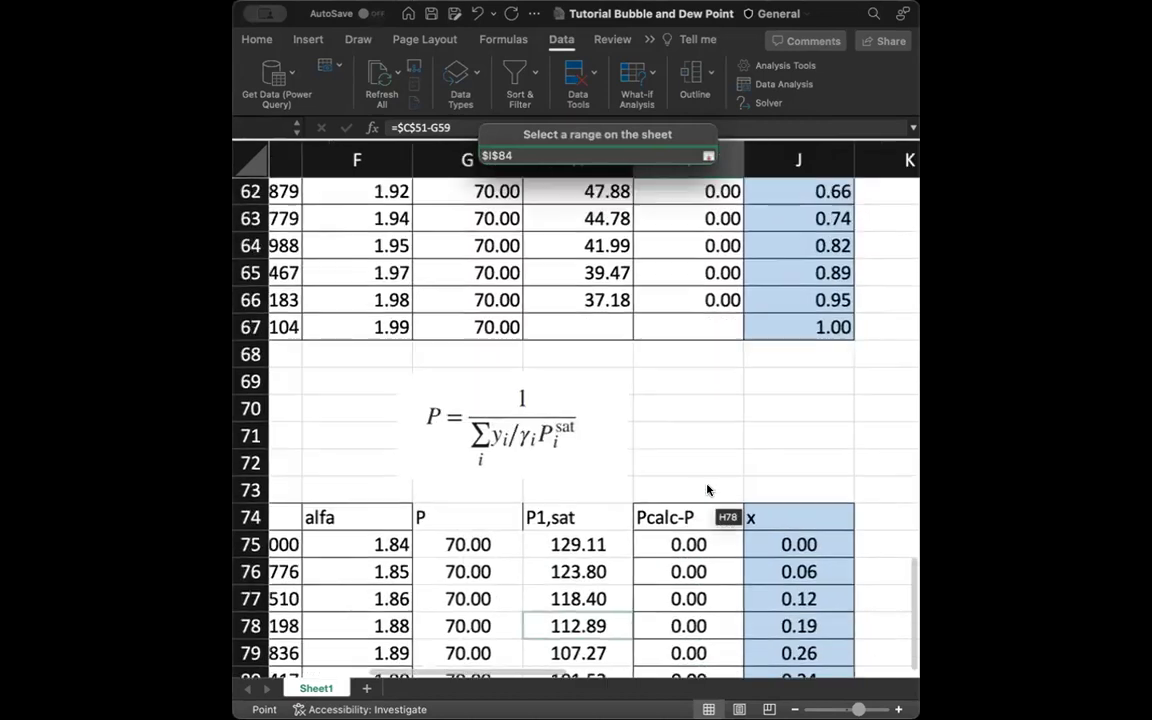
scroll(707, 490, down, 1)
scroll(710, 500, up, 10)
scroll(710, 500, left, 2)
scroll(728, 522, up, 2)
scroll(728, 522, right, 1)
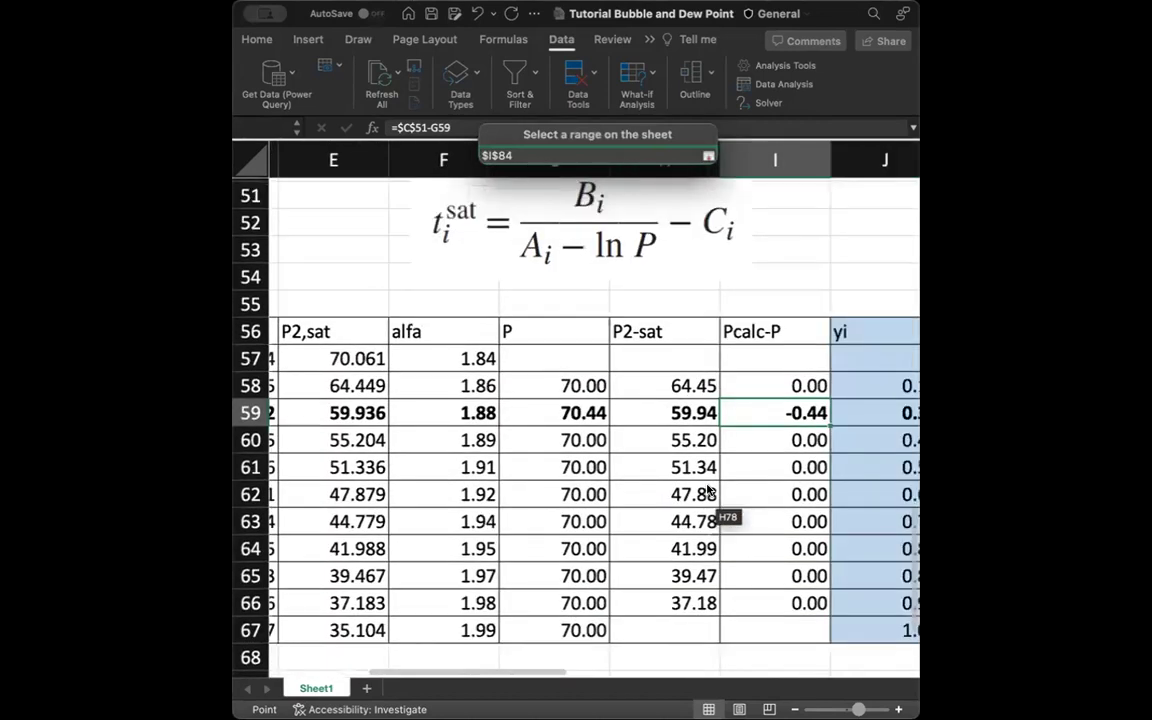
click(757, 411)
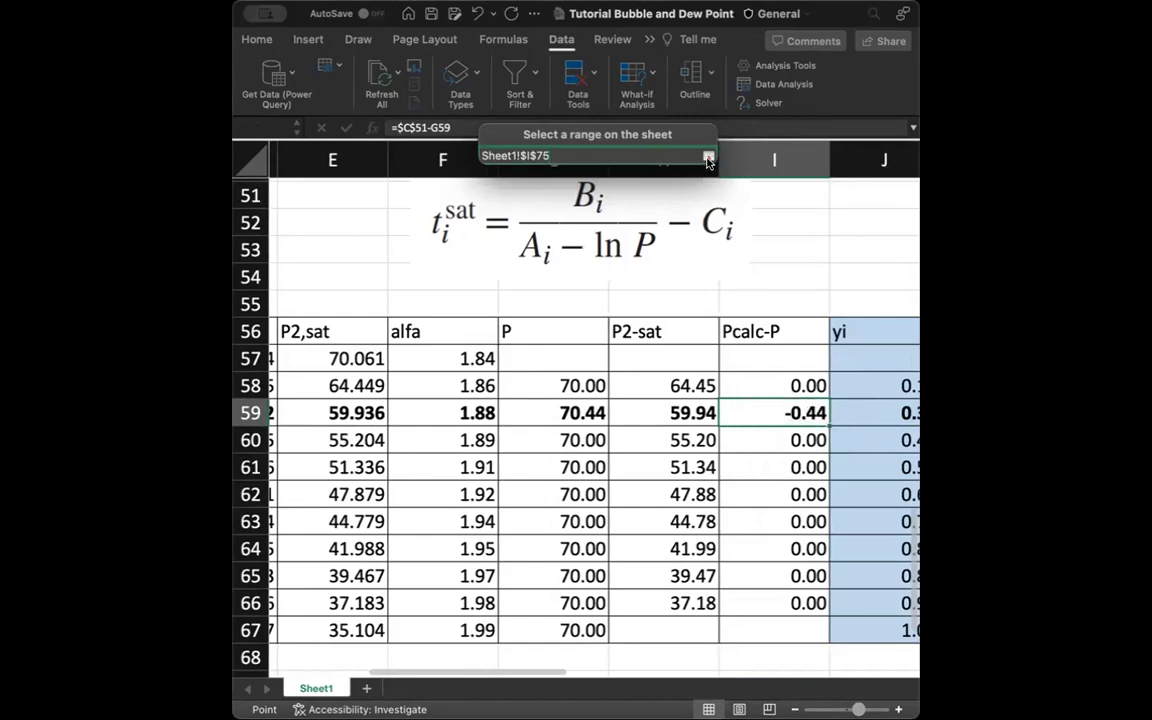
click(707, 160)
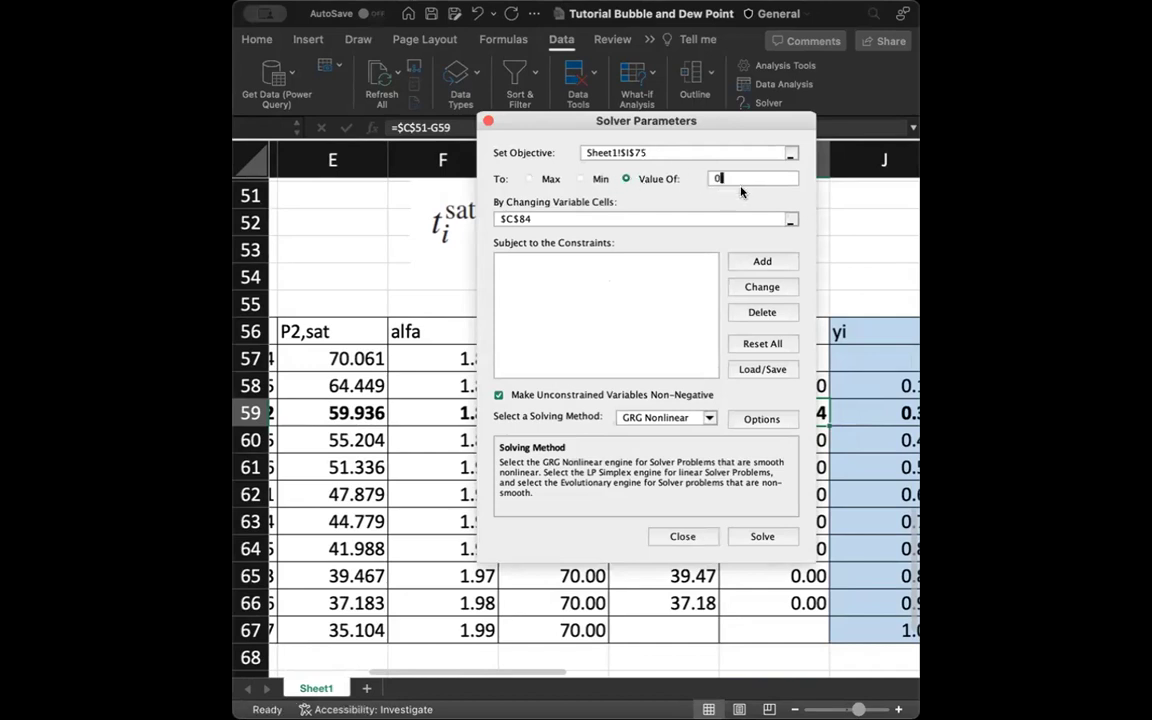
Try C75, then D75, as Solver's variable cell
click(784, 219)
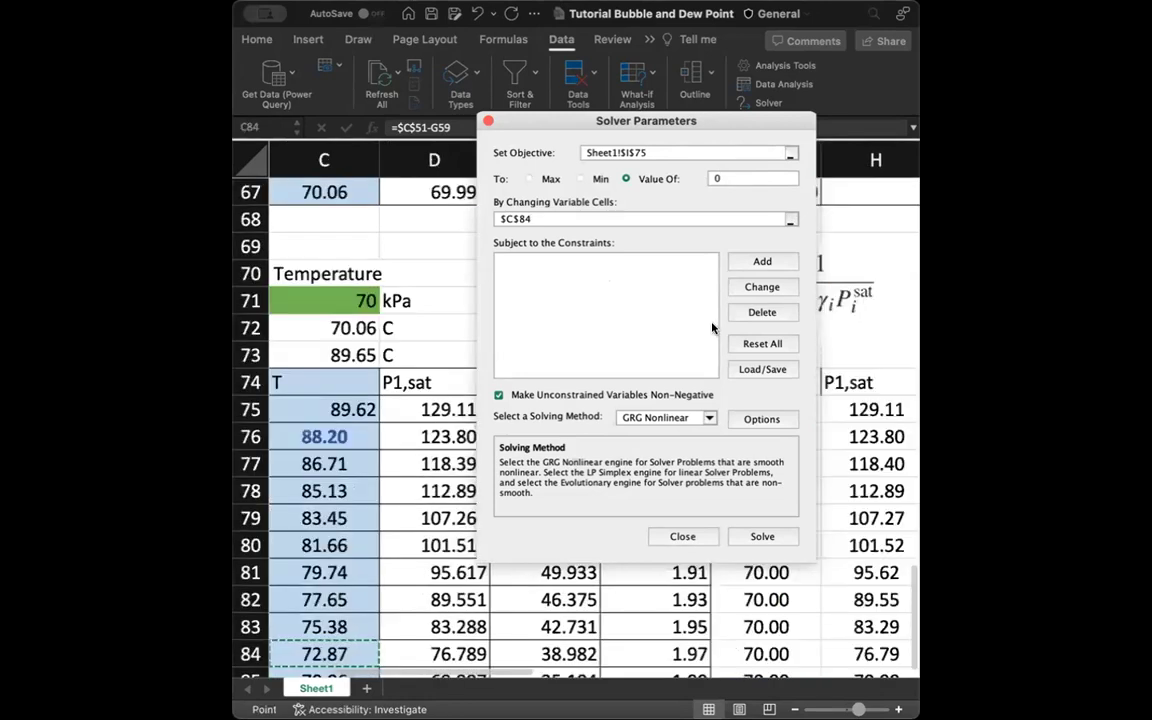
click(790, 219)
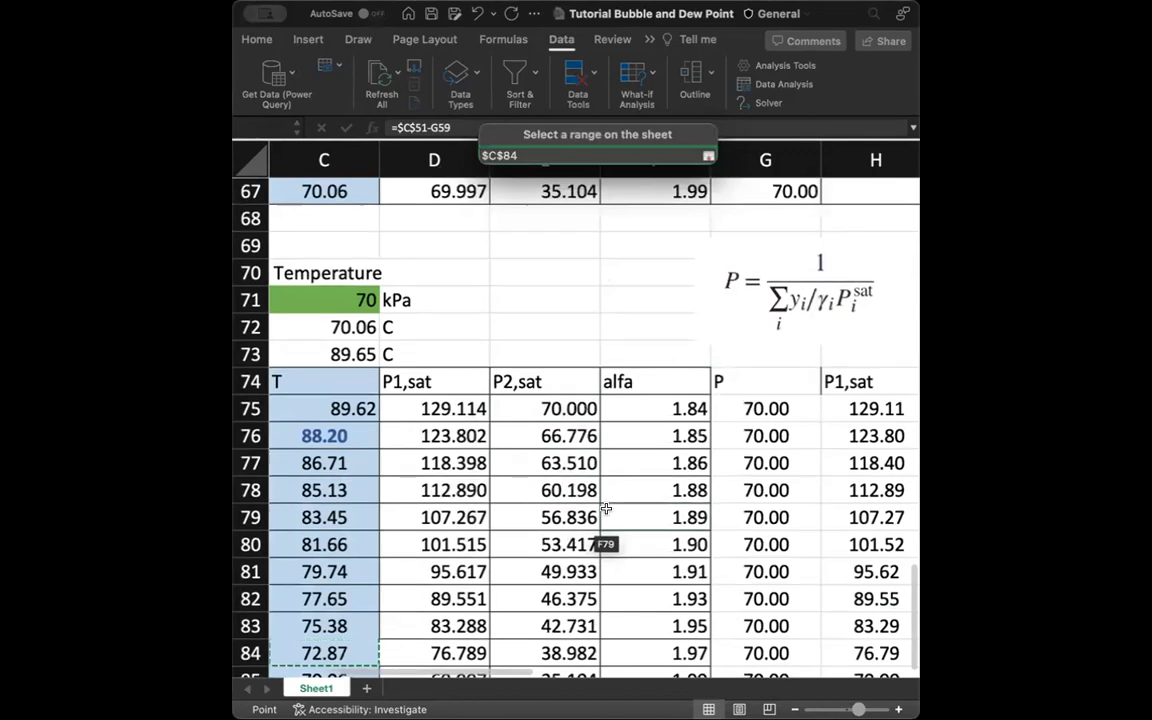
scroll(600, 540, down, 3)
scroll(604, 530, right, 2)
scroll(606, 510, right, 2)
scroll(606, 510, up, 1)
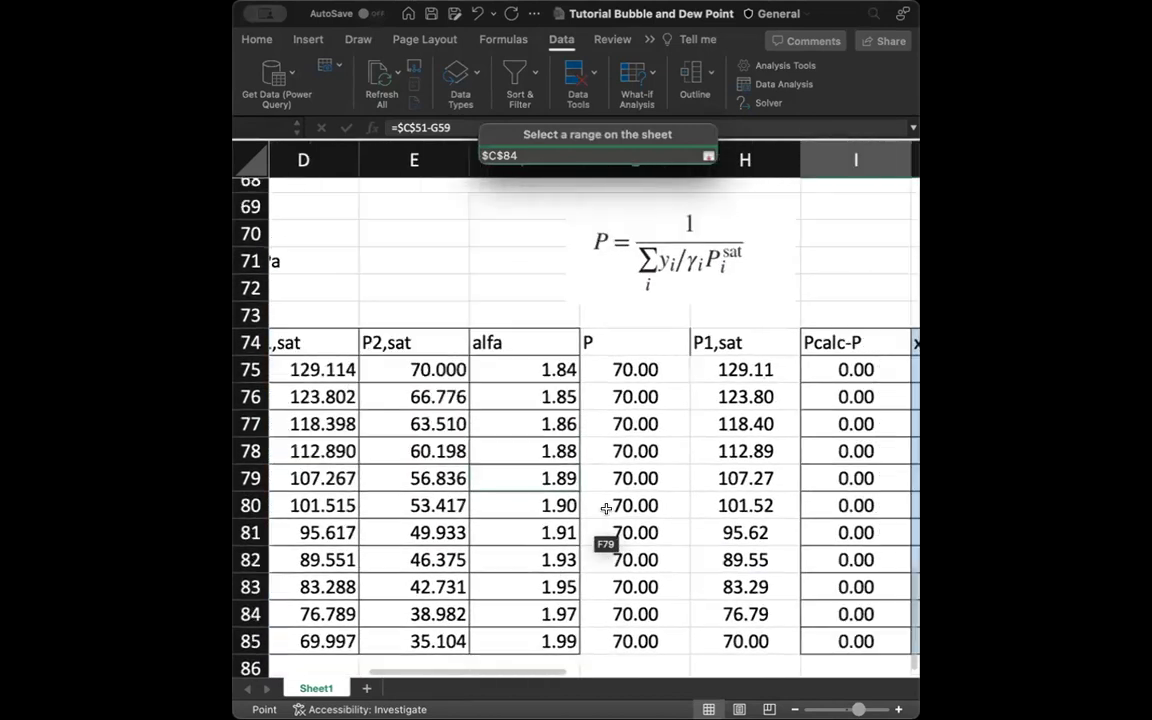
scroll(606, 509, right, 1)
scroll(606, 509, up, 1)
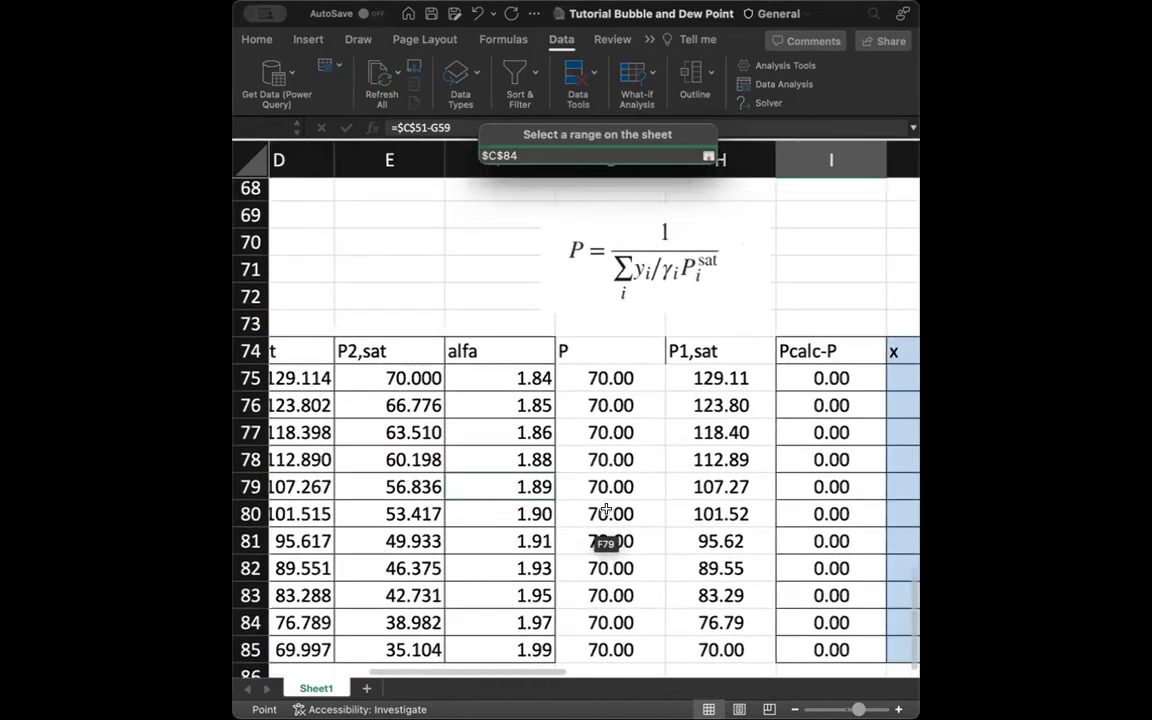
scroll(606, 511, up, 10)
scroll(606, 540, left, 3)
click(370, 401)
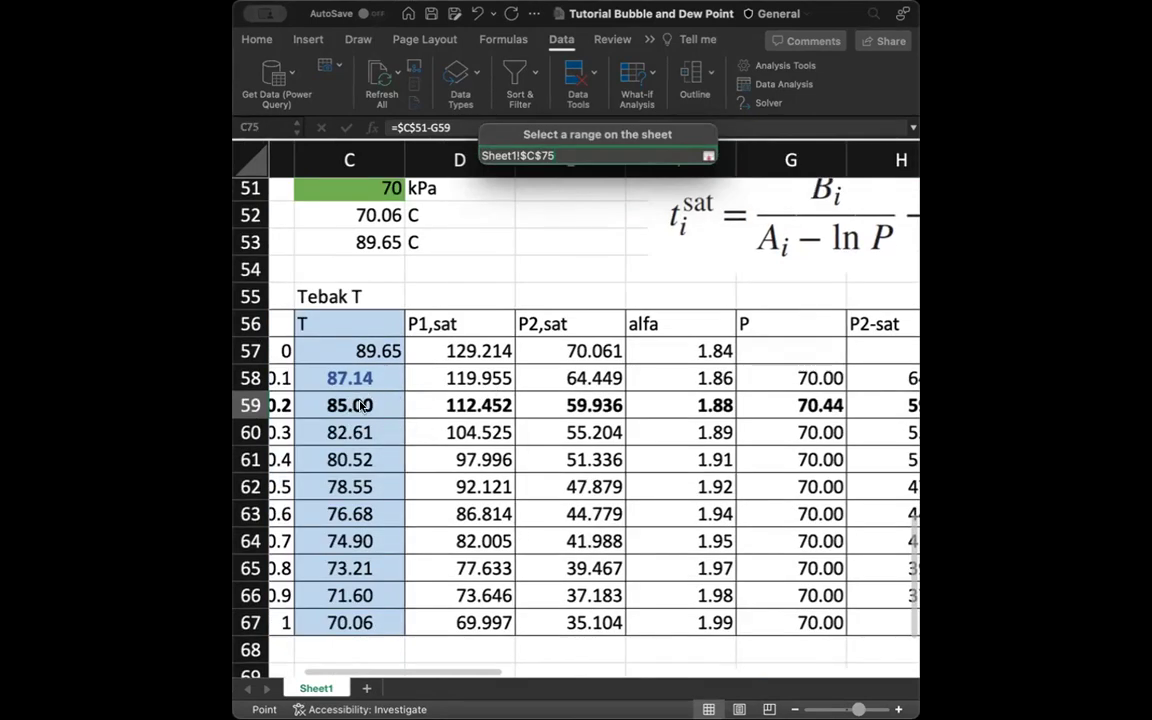
click(709, 158)
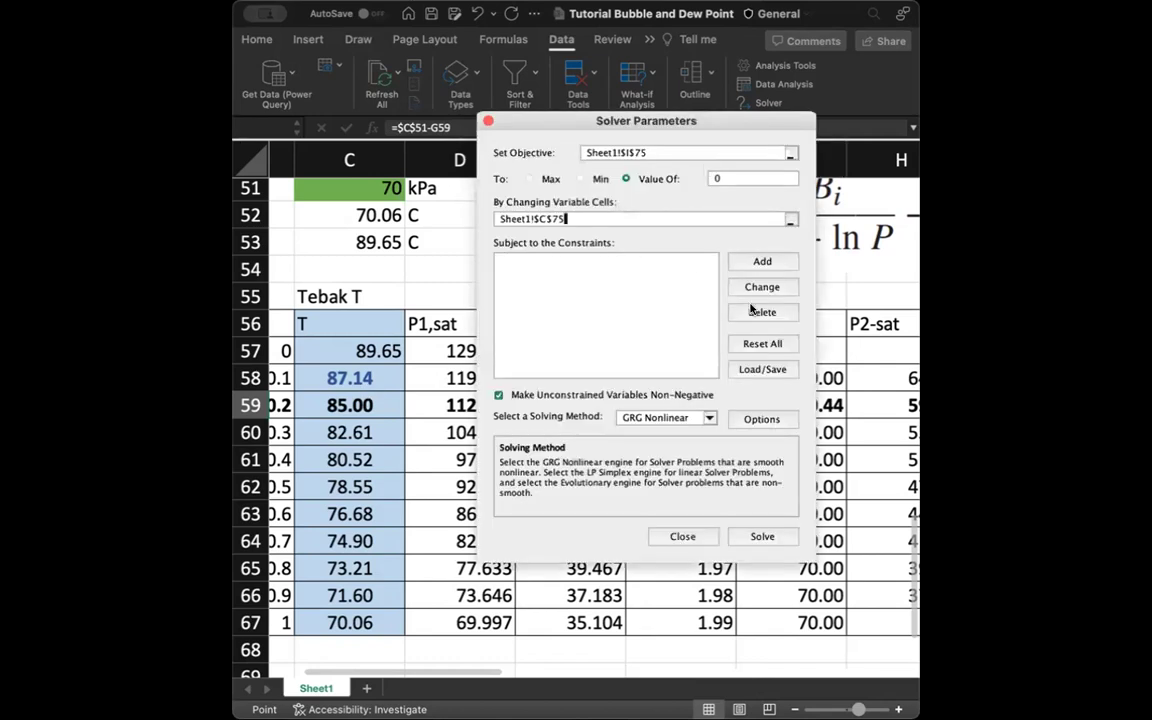
click(792, 220)
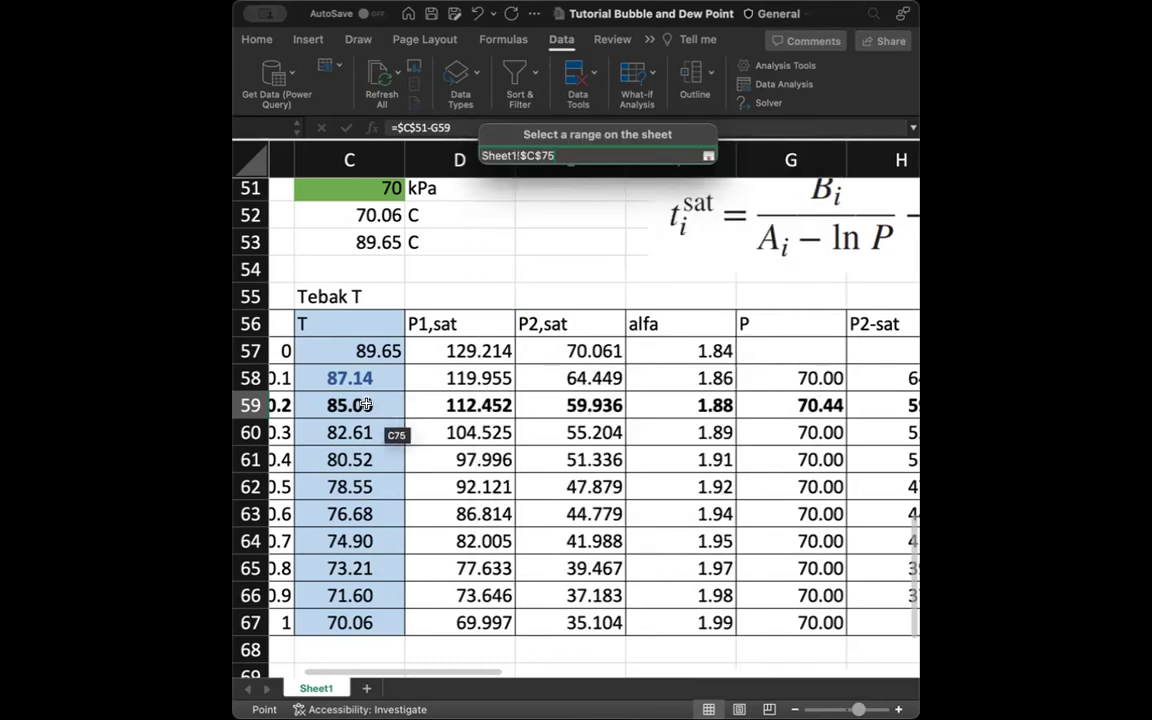
key(Right)
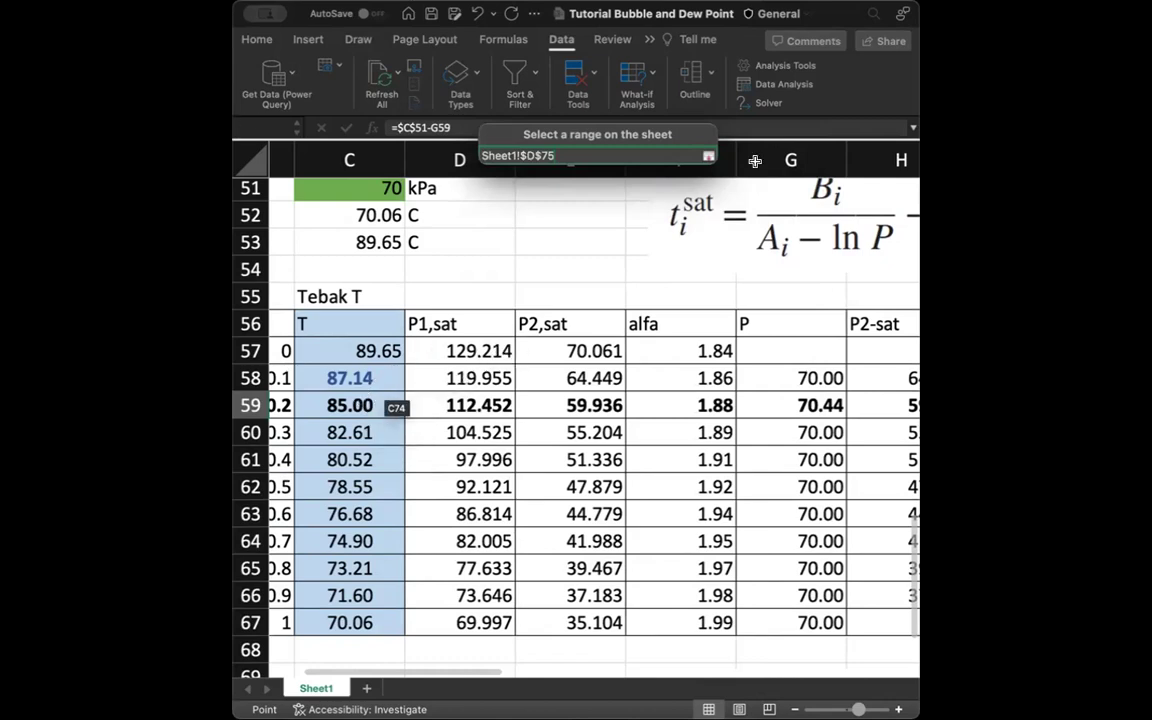
click(707, 157)
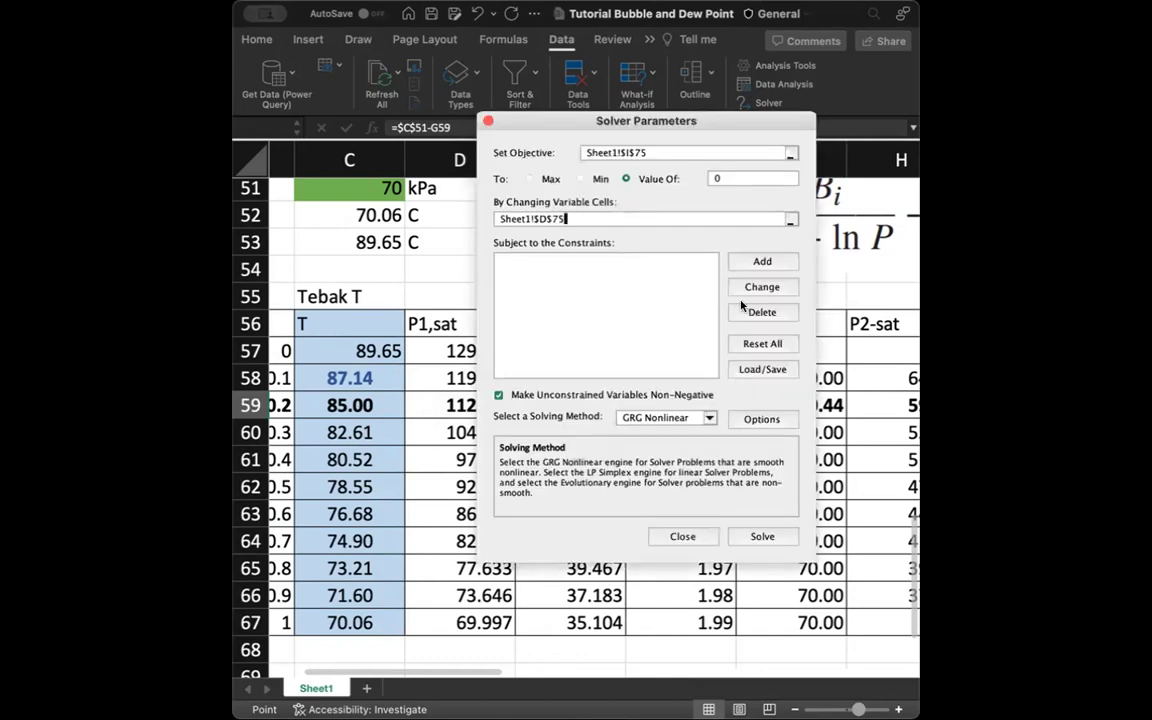
Correct Solver's variable cell reference to C59
click(791, 220)
scroll(750, 372, right, 5)
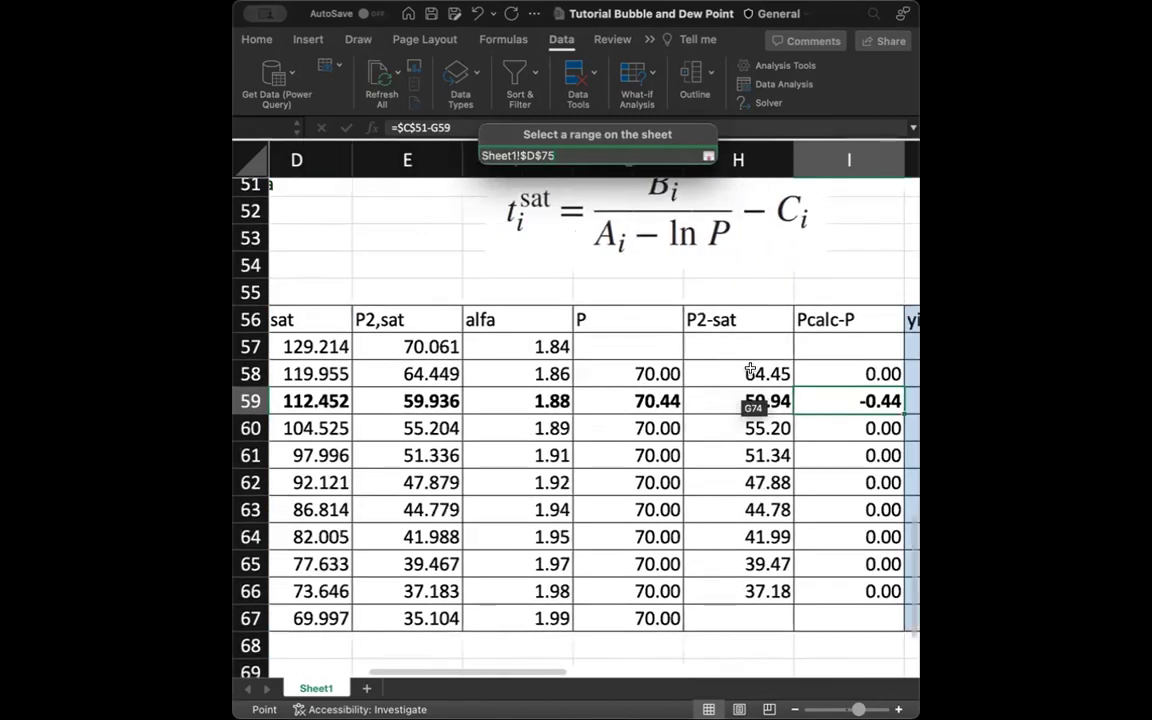
scroll(750, 372, down, 6)
scroll(750, 372, left, 2)
scroll(750, 370, up, 2)
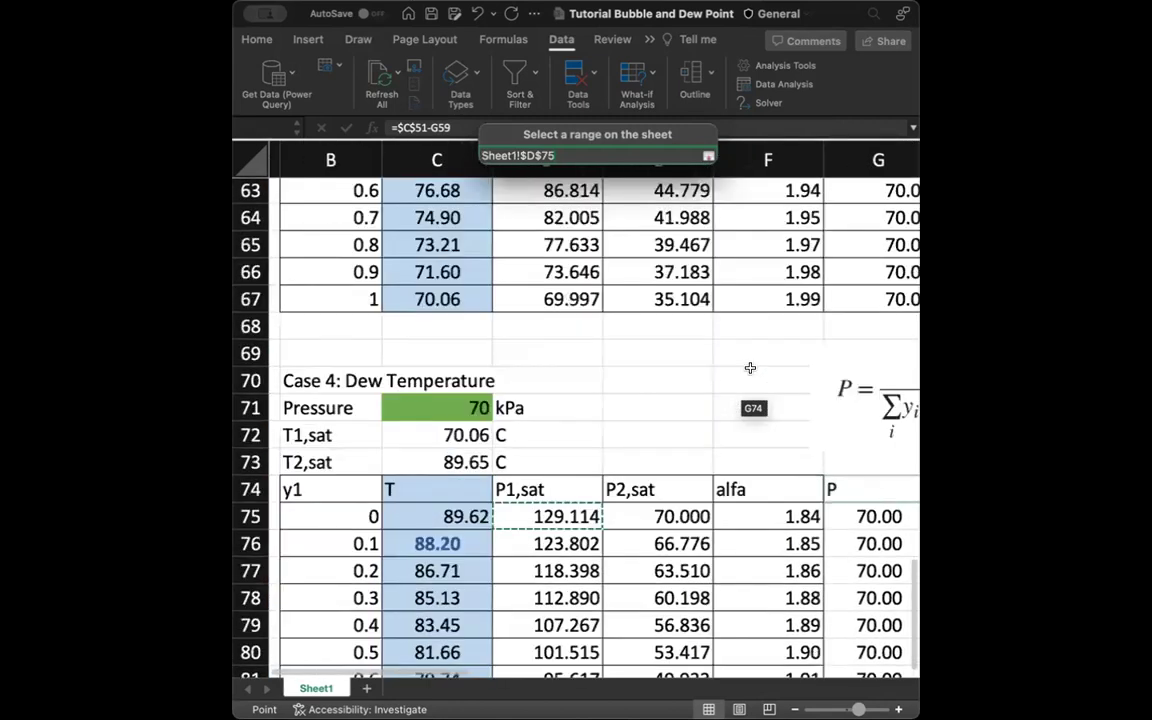
scroll(571, 411, up, 7)
scroll(568, 470, left, 2)
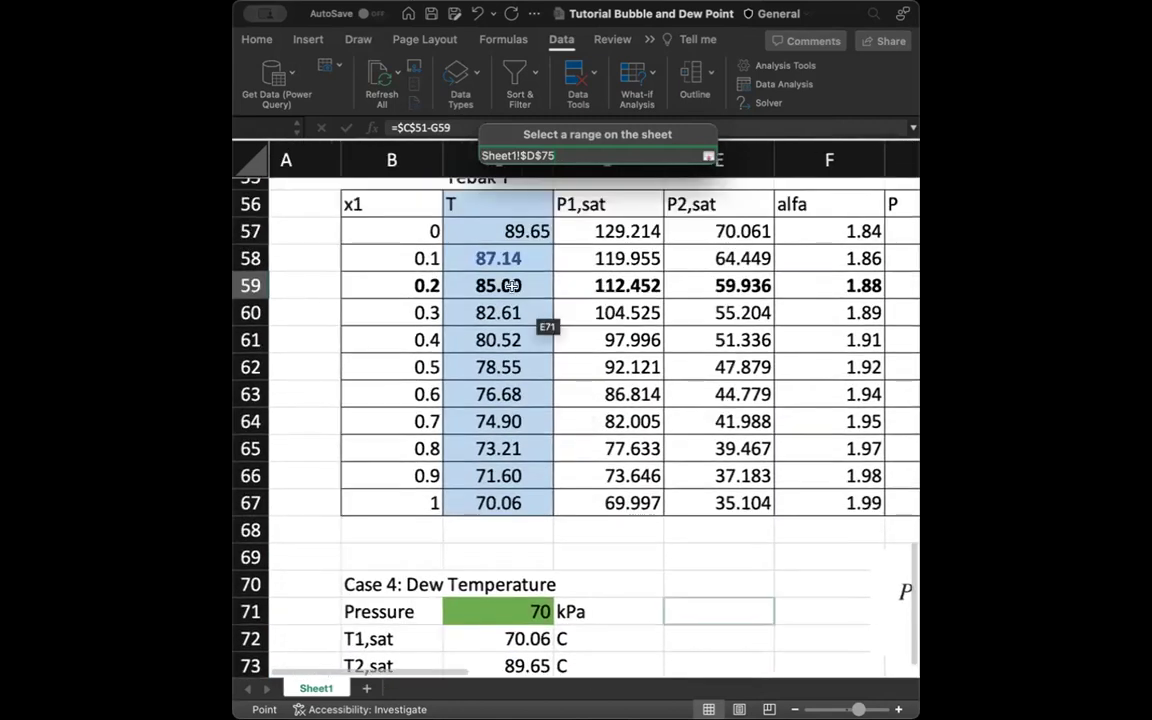
click(678, 578)
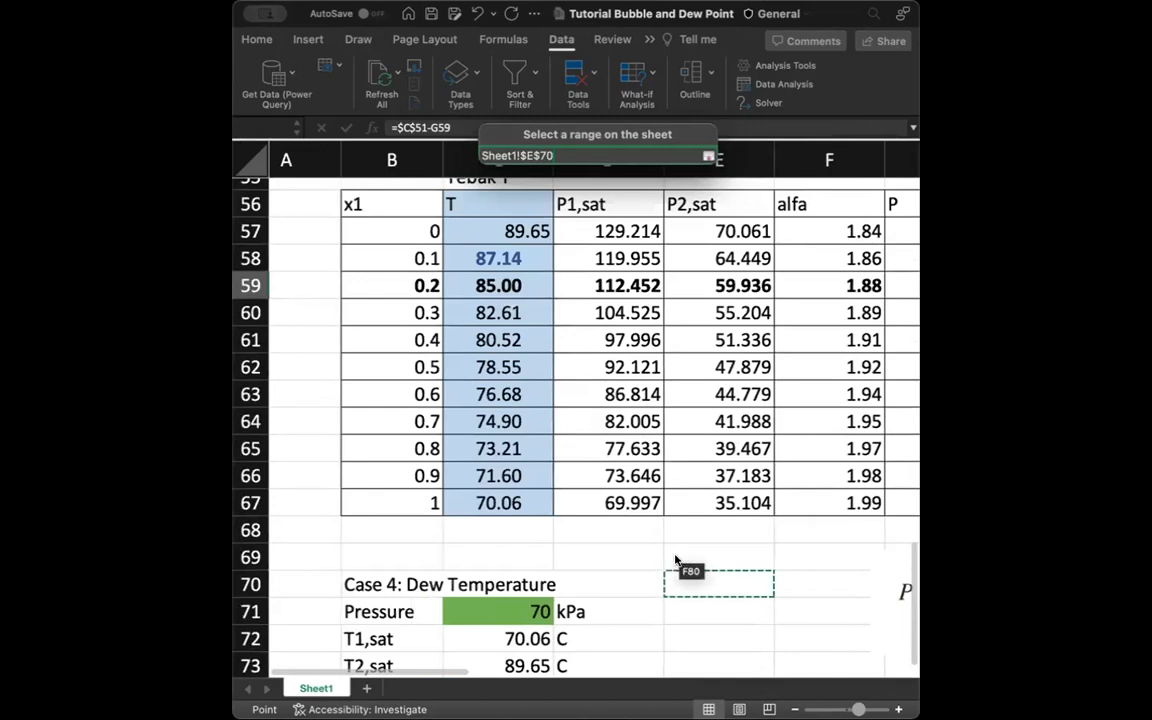
drag(679, 565, 501, 283)
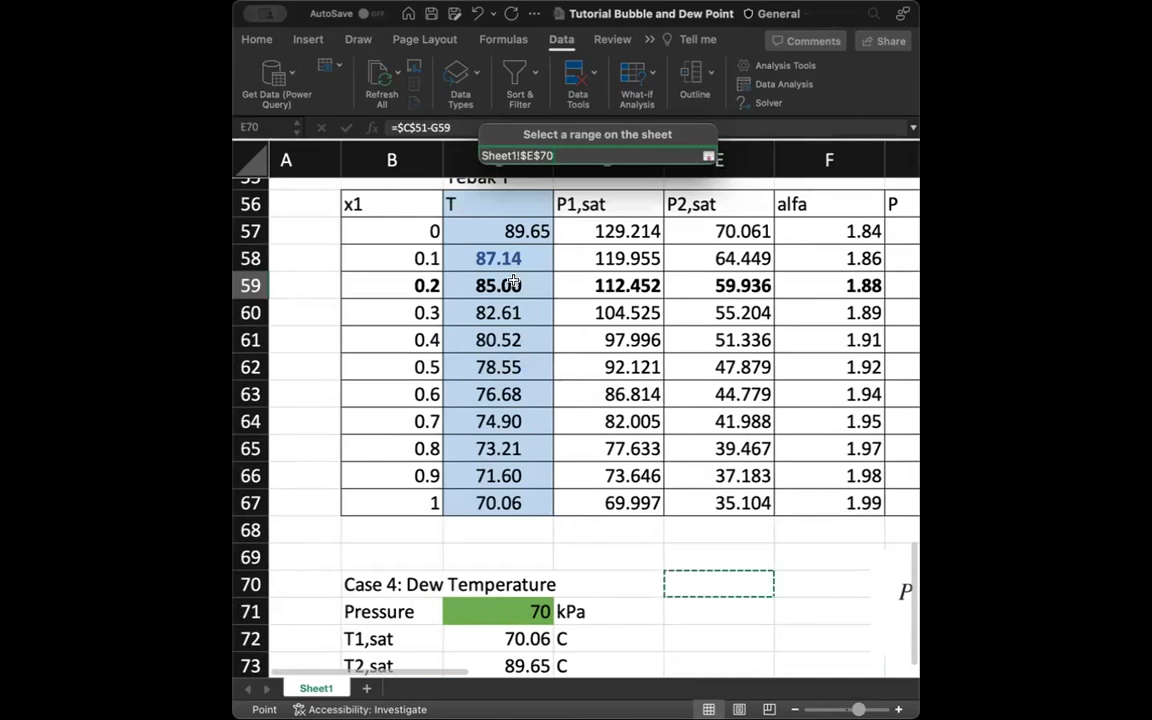
click(534, 150)
key(BackSpace)
text(C)
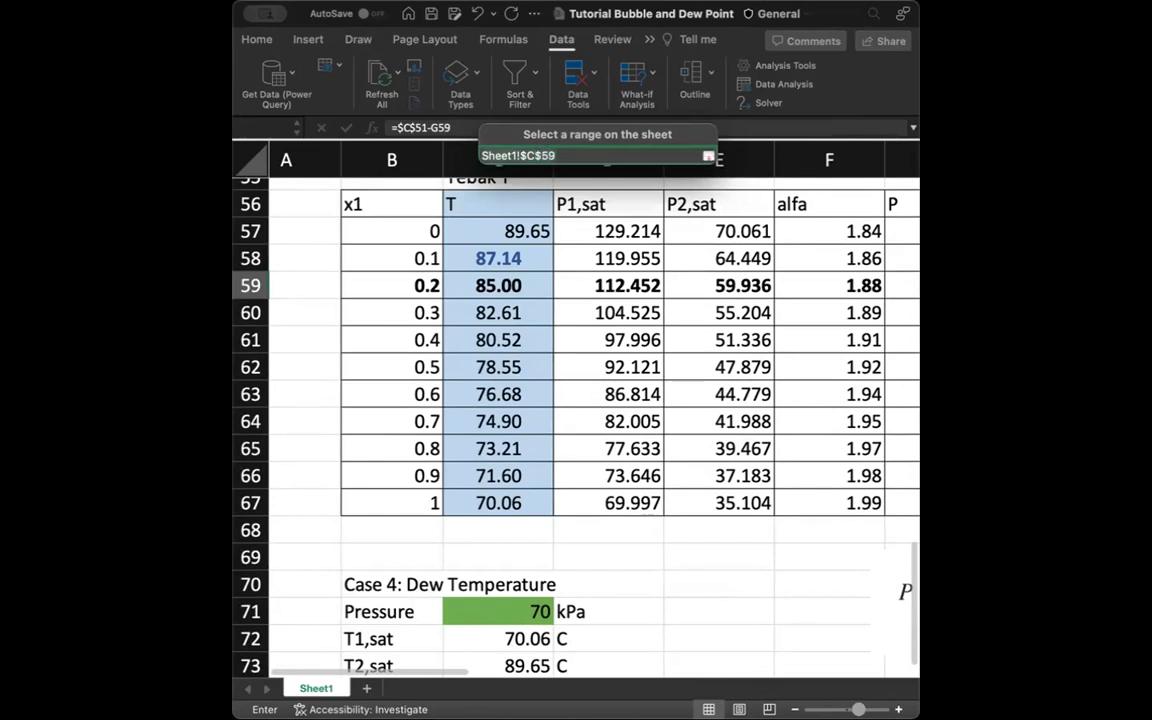
key(Return)
Run Solver, which finds no feasible solution, and dismiss the results
click(759, 537)
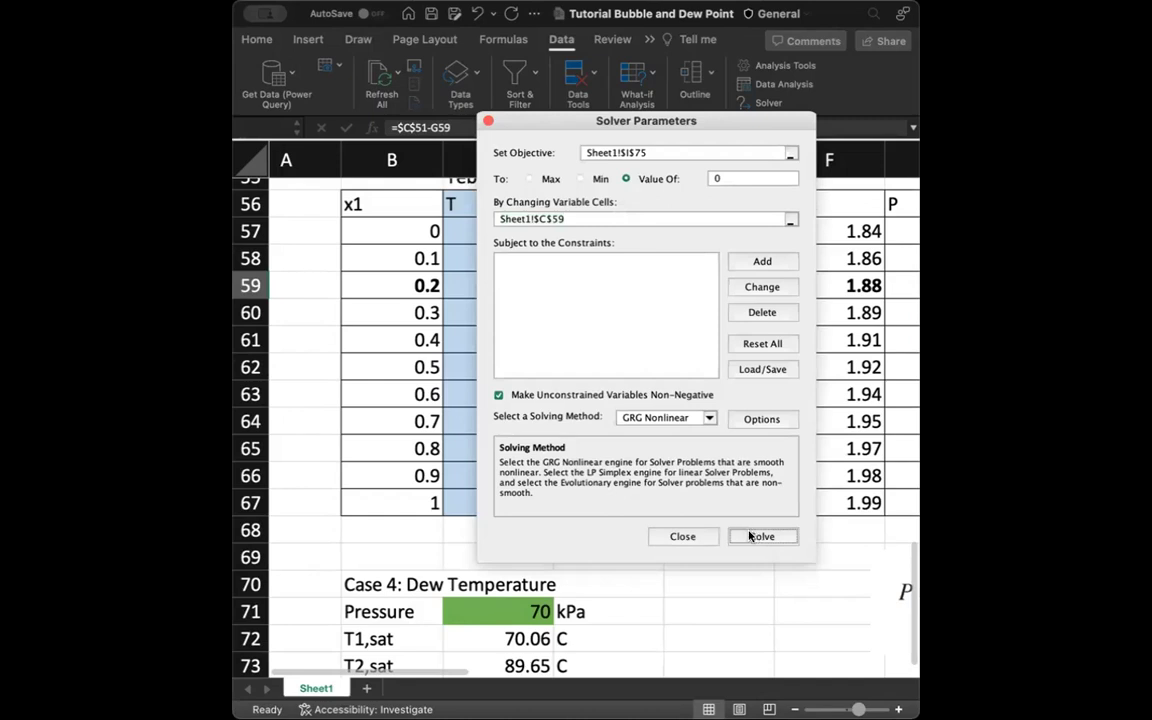
click(749, 537)
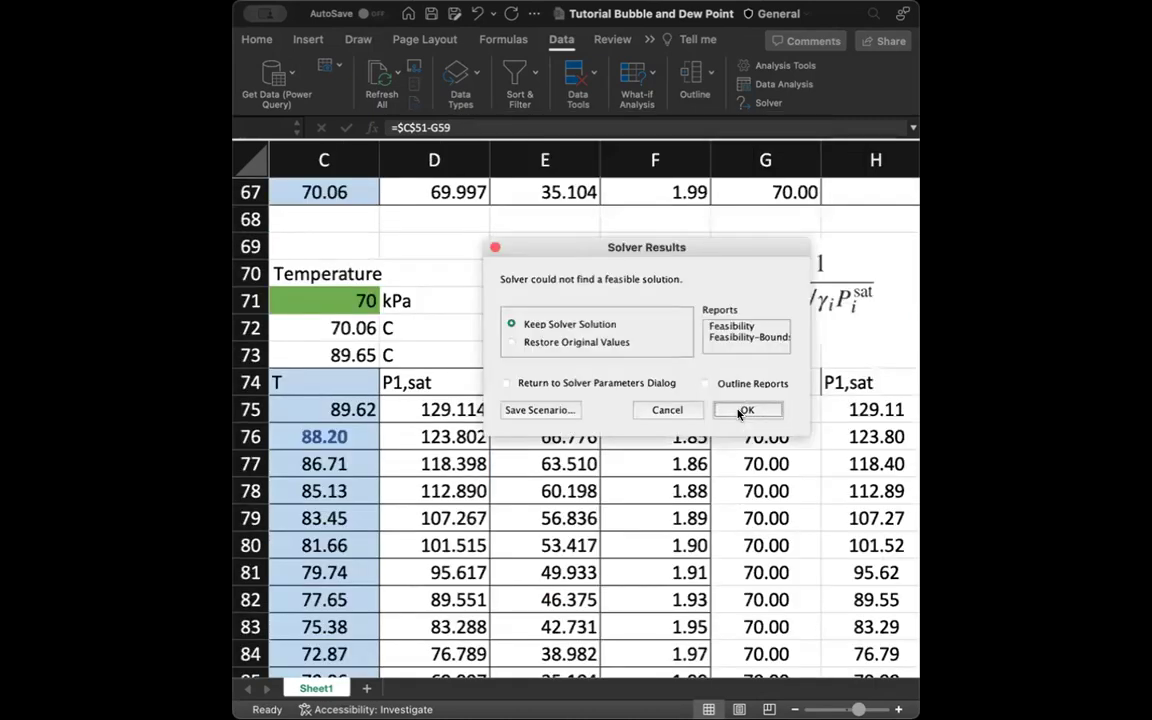
click(745, 410)
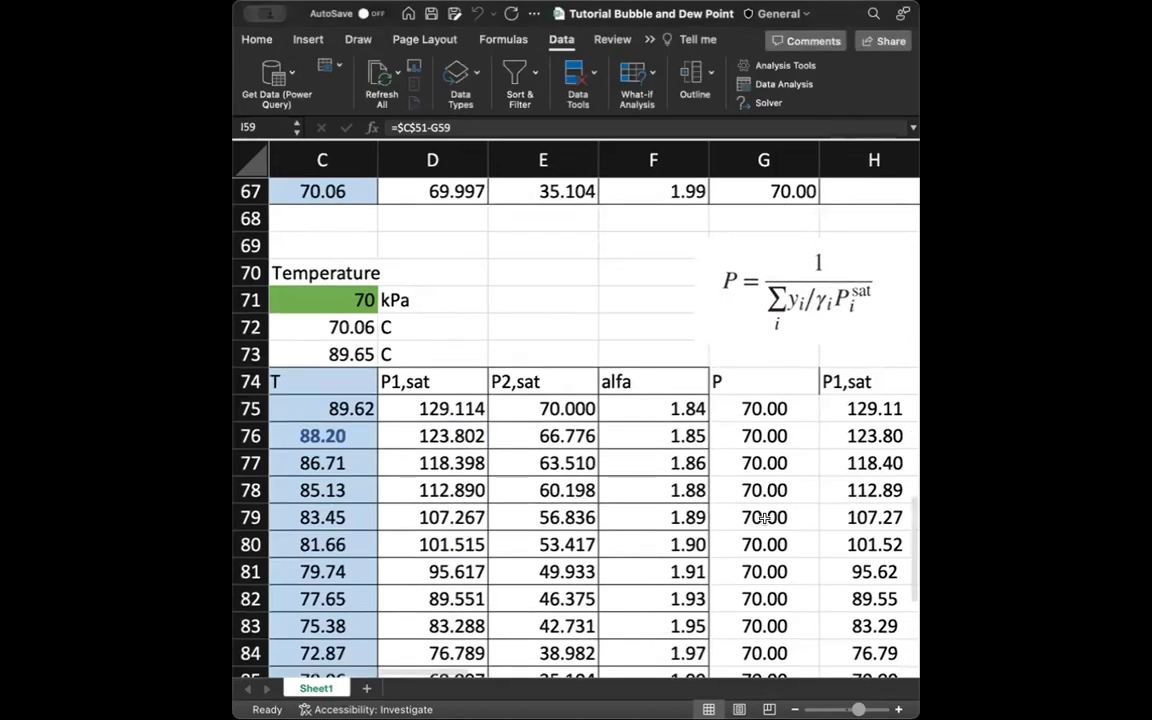
Scroll through the Case 4 tables and select the Pcalc-P cell I59
scroll(764, 518, right, 5)
scroll(764, 518, down, 1)
scroll(764, 518, right, 1)
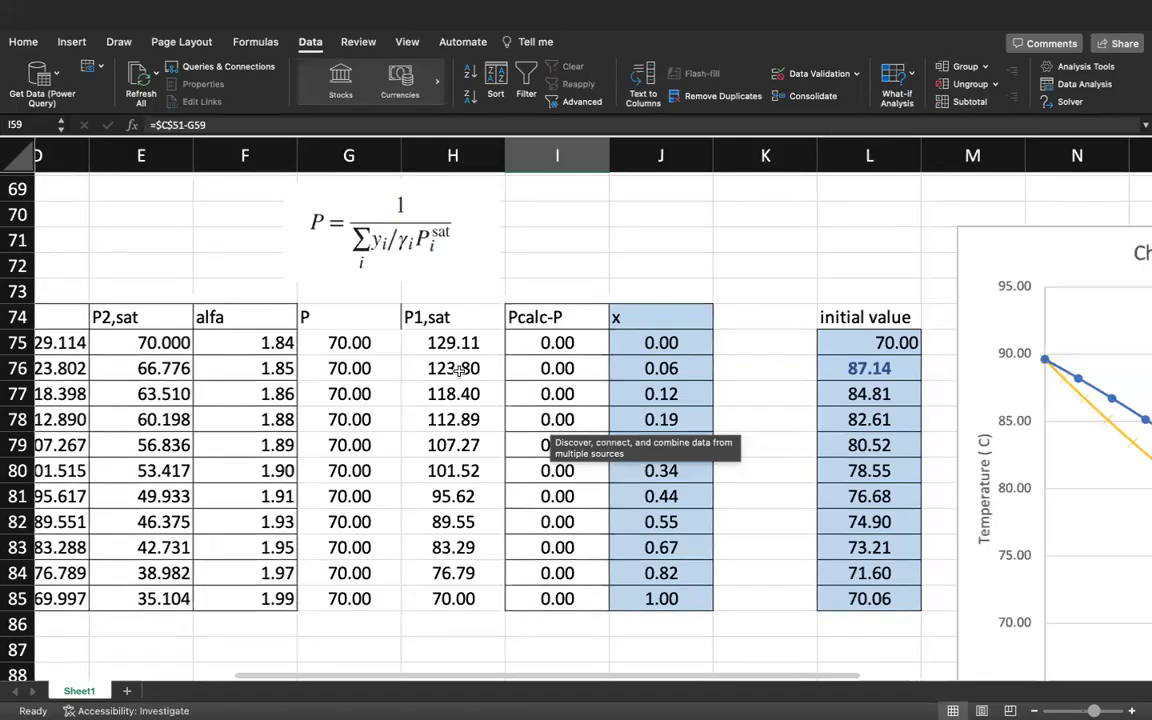
scroll(507, 365, left, 2)
scroll(507, 365, up, 2)
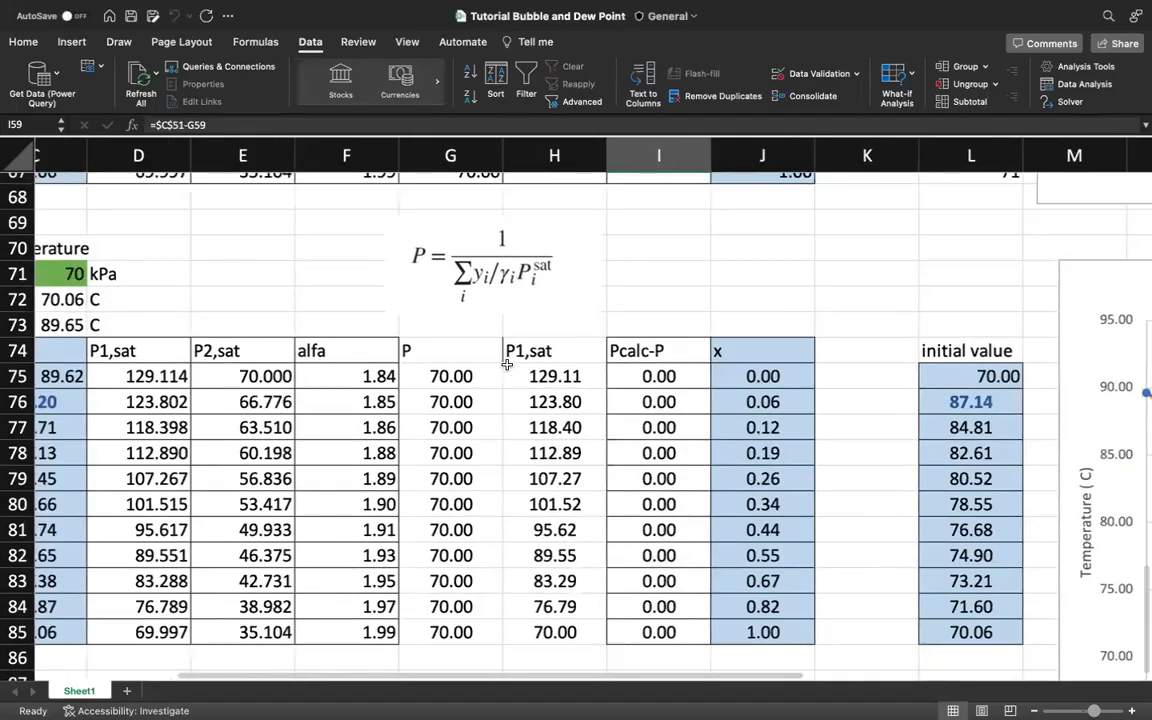
scroll(507, 365, left, 3)
scroll(507, 366, down, 1)
scroll(507, 367, left, 1)
scroll(507, 367, down, 1)
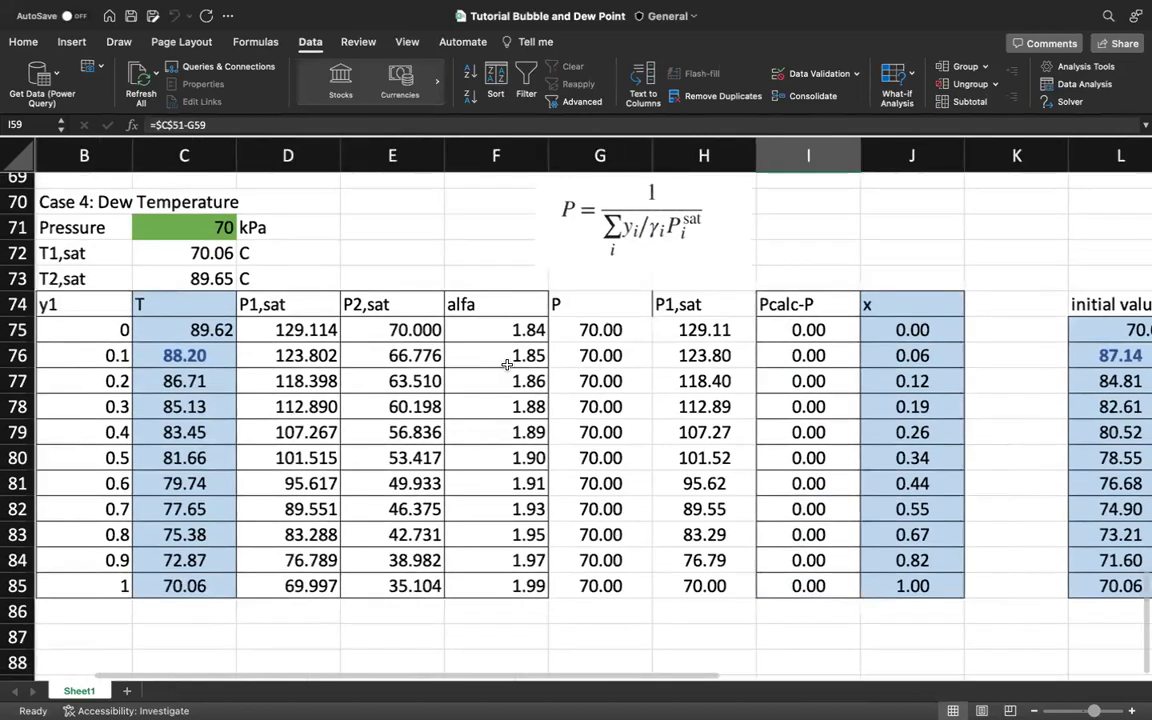
right_click(506, 357)
key(Escape)
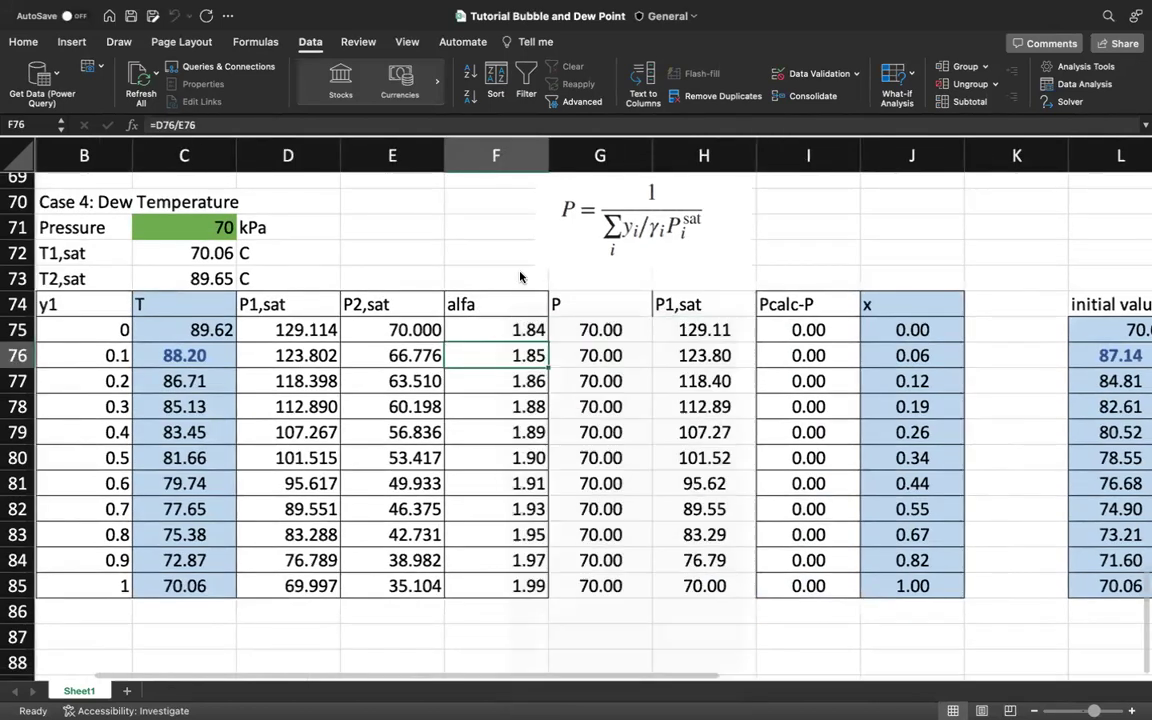
scroll(713, 287, up, 9)
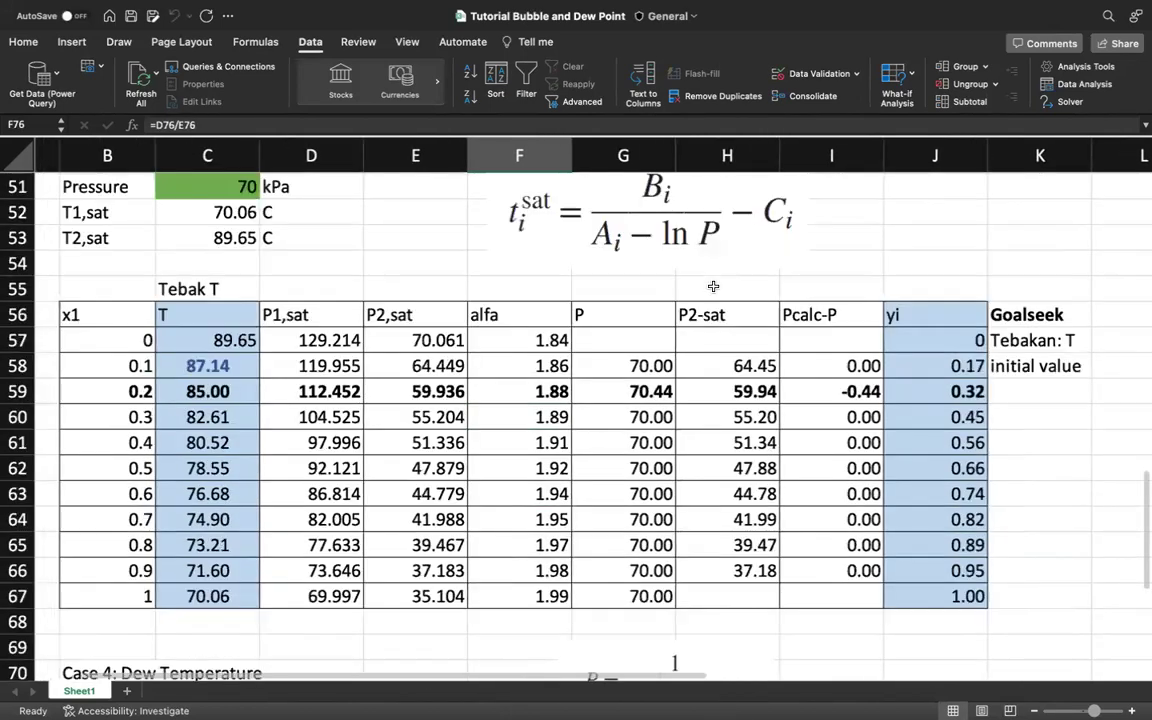
click(823, 385)
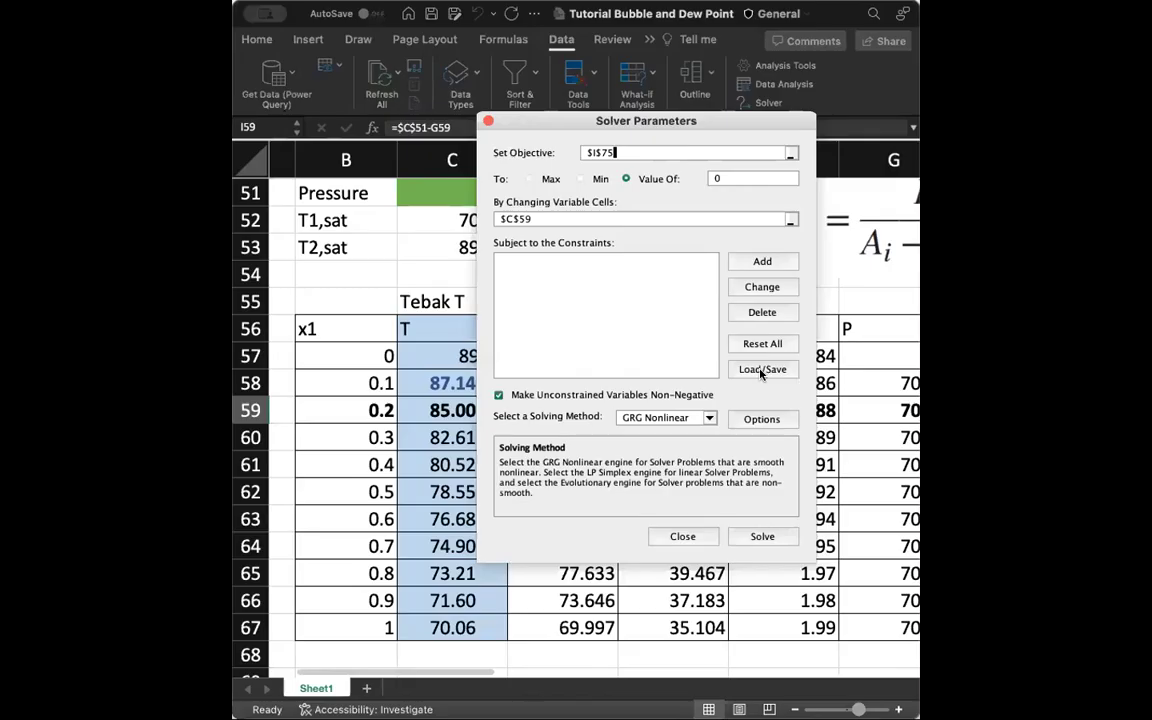
Change Solver's objective cell to I59
click(791, 155)
key(Left)
key(Down)
key(Down)
key(Down)
key(Down)
key(Down)
key(Left)
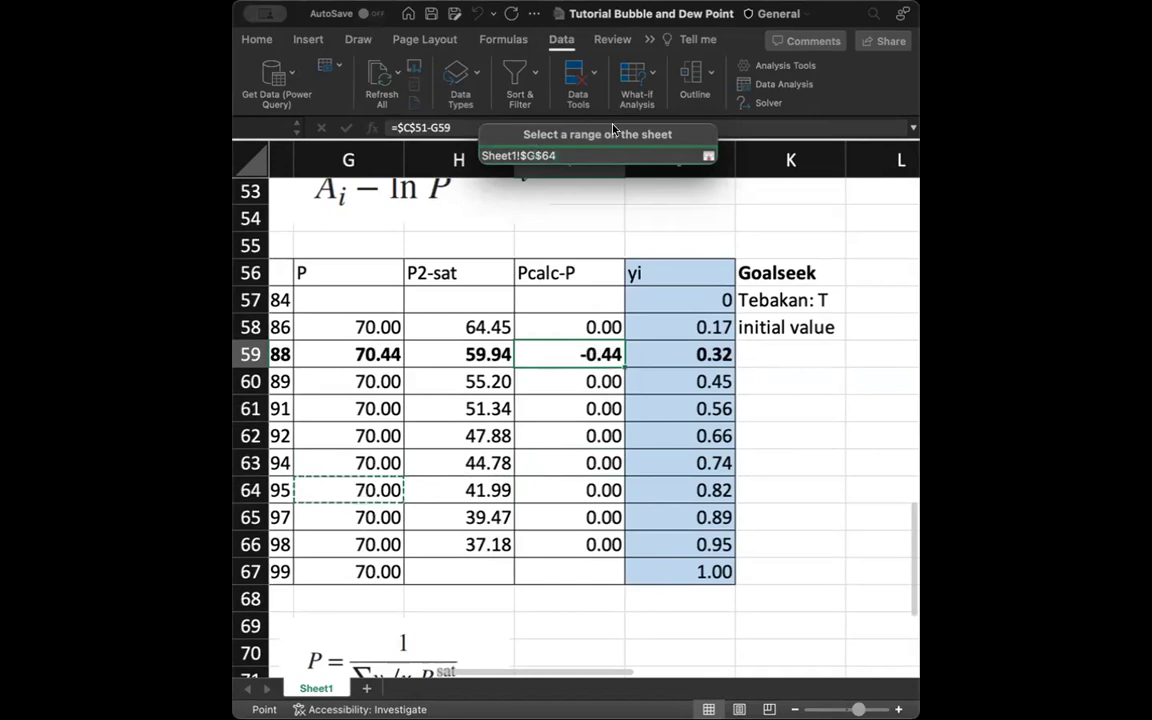
drag(616, 139, 795, 170)
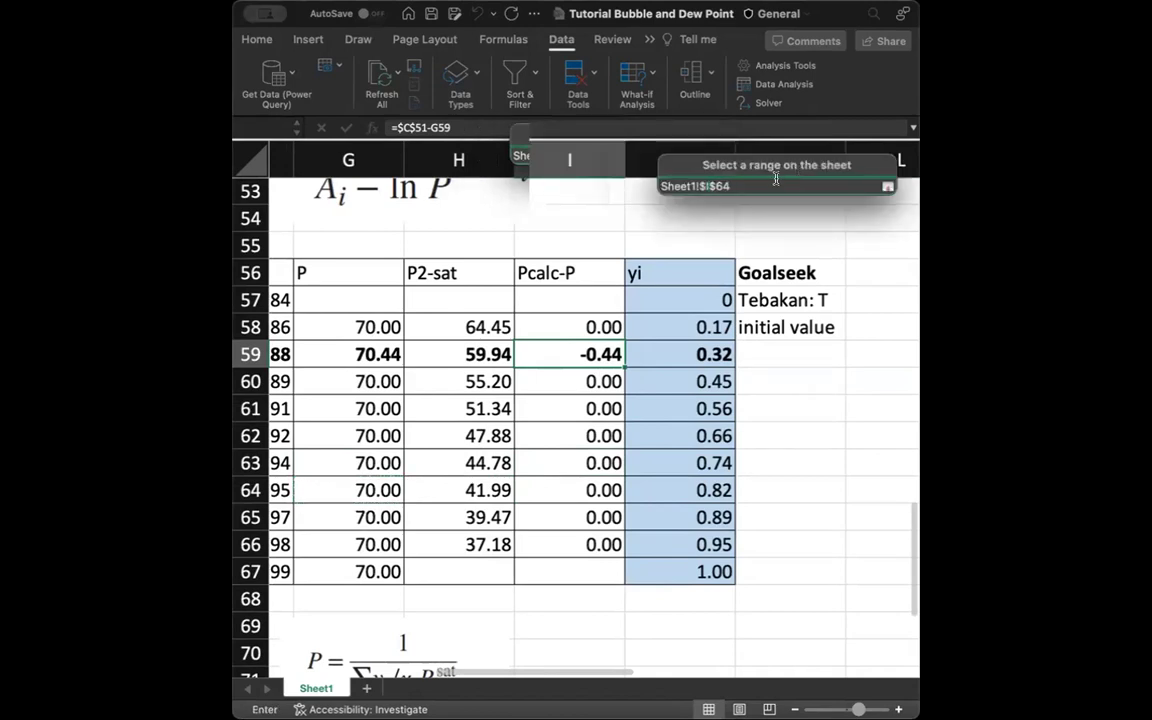
key(BackSpace)
key(BackSpace)
key(Return)
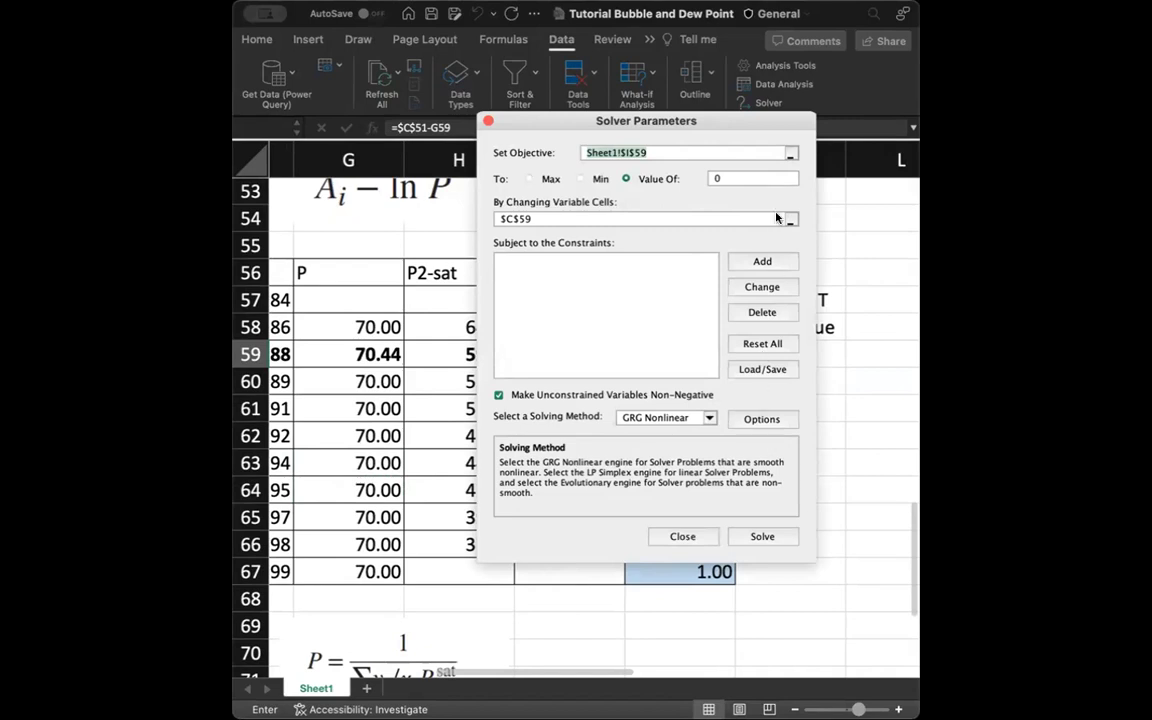
Solve for the temperature in C59 and keep the solution
click(762, 536)
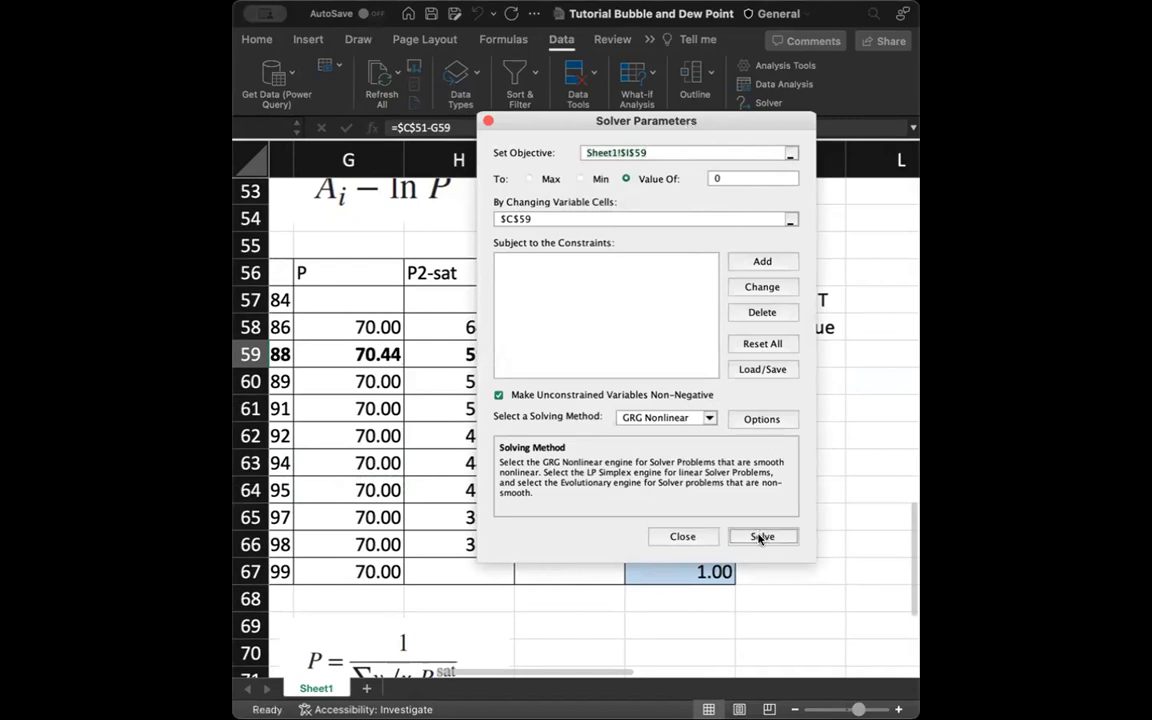
click(760, 538)
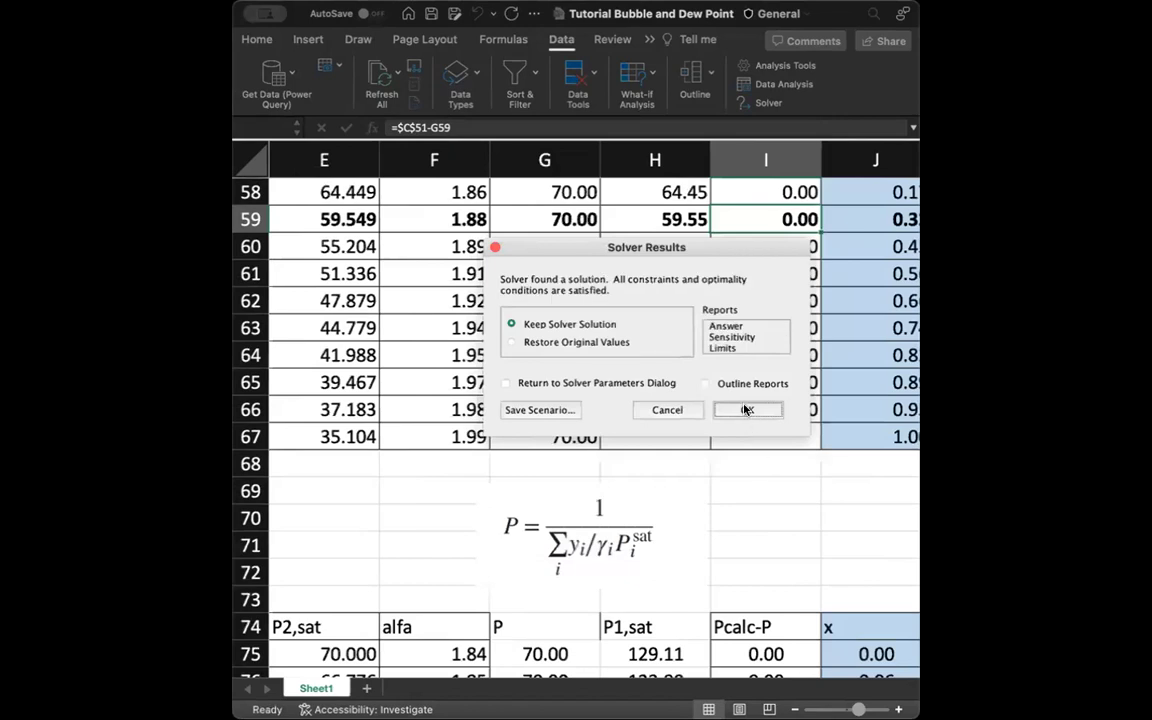
click(745, 410)
click(743, 406)
scroll(740, 375, up, 3)
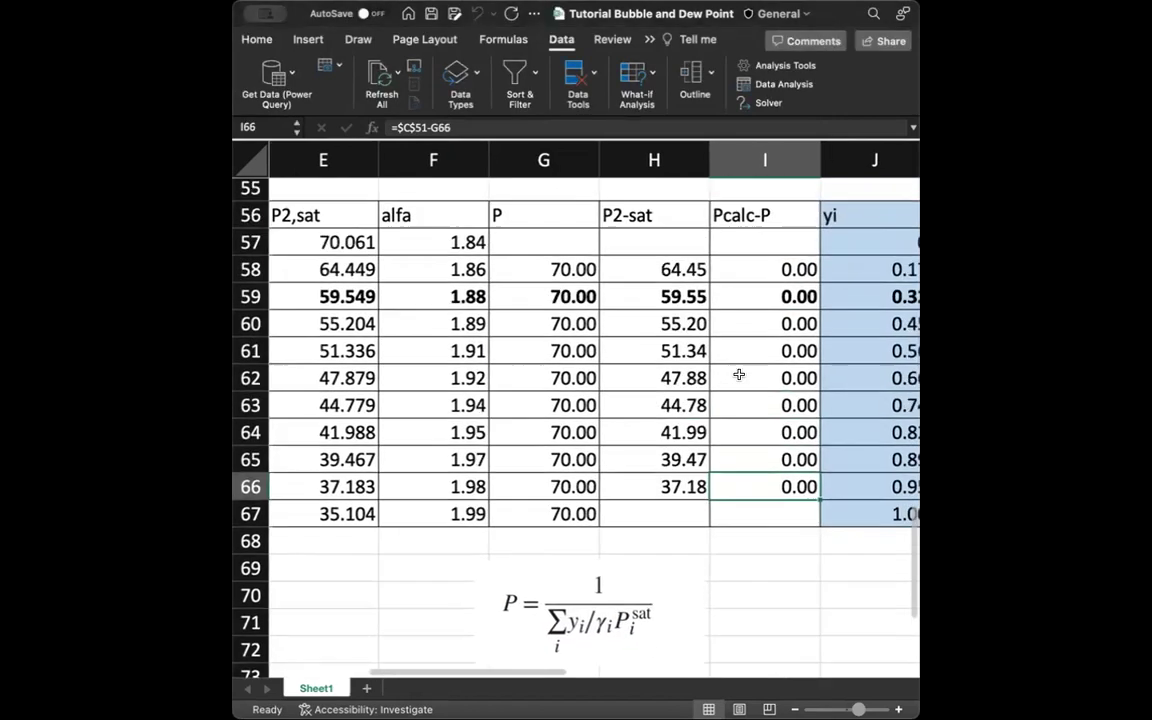
click(766, 316)
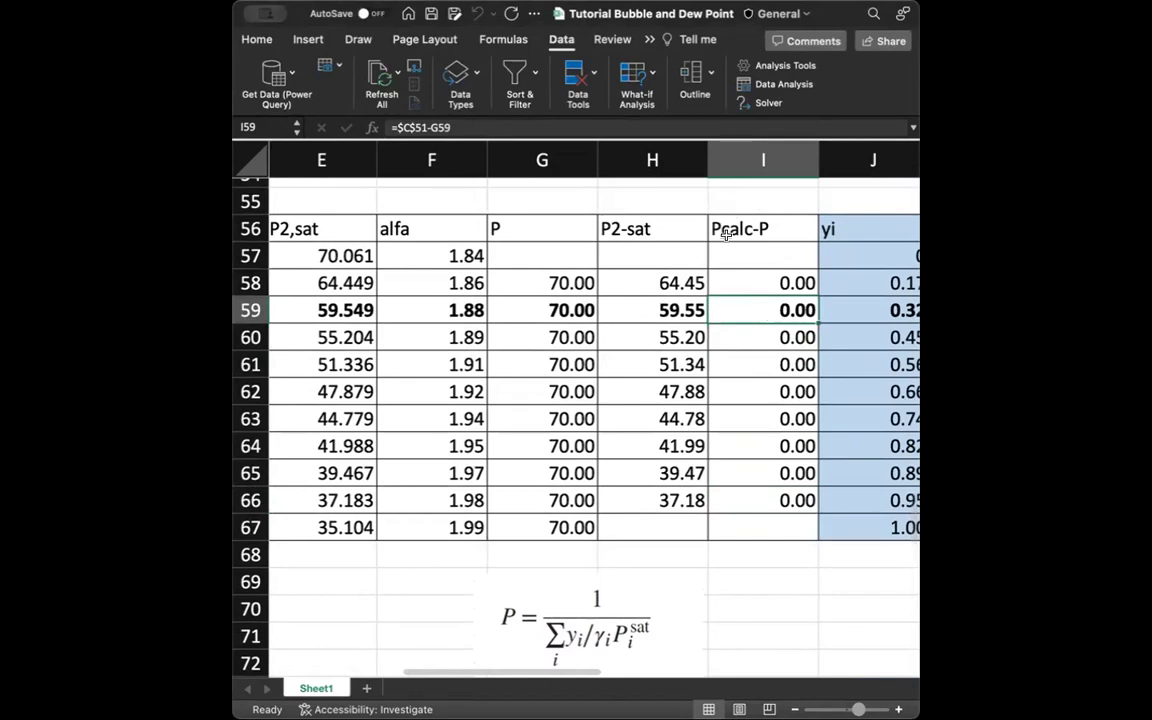
scroll(746, 309, left, 2)
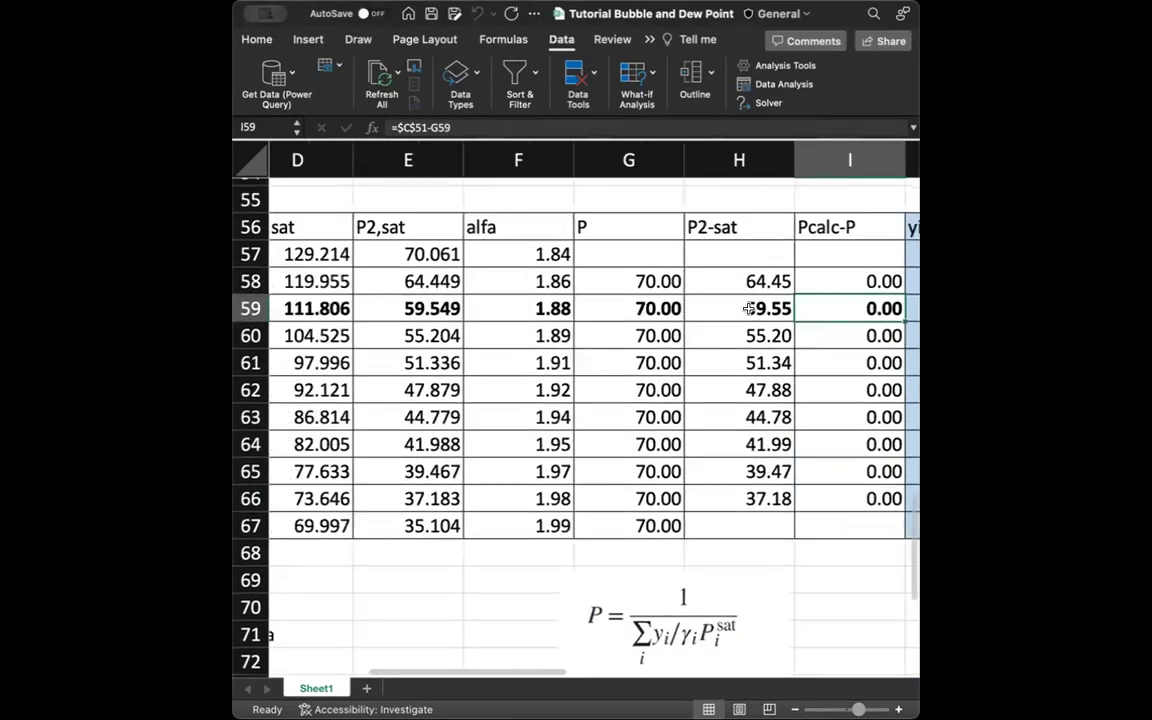
scroll(748, 309, left, 4)
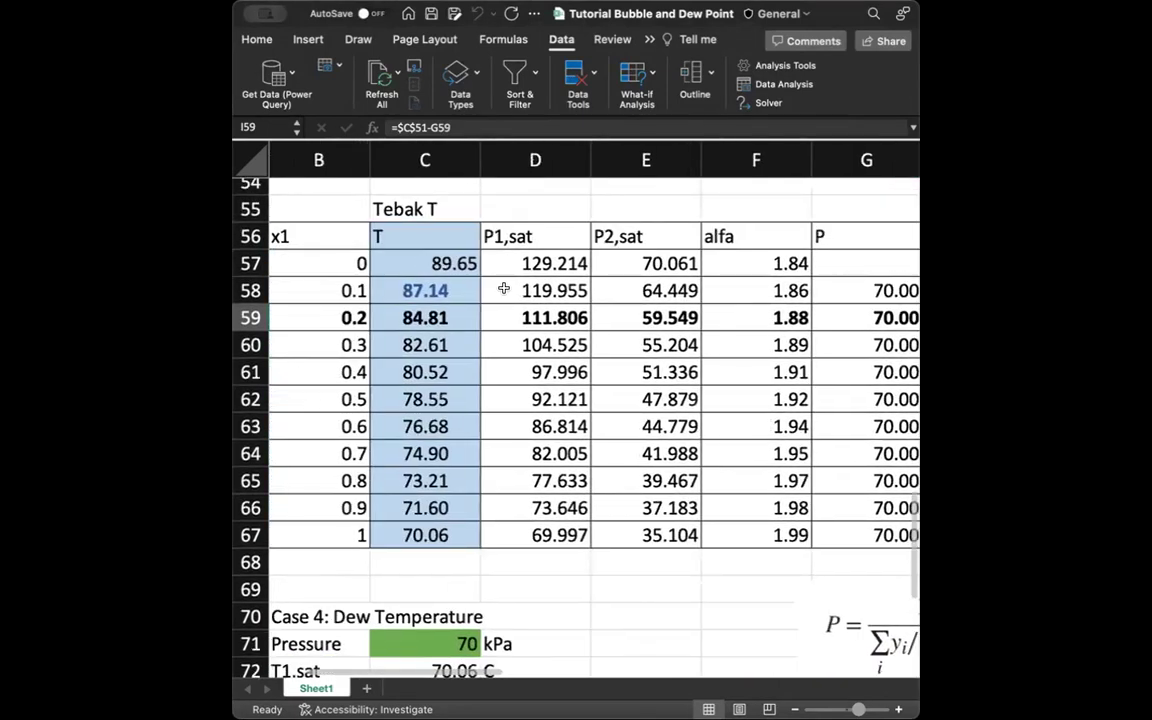
click(425, 314)
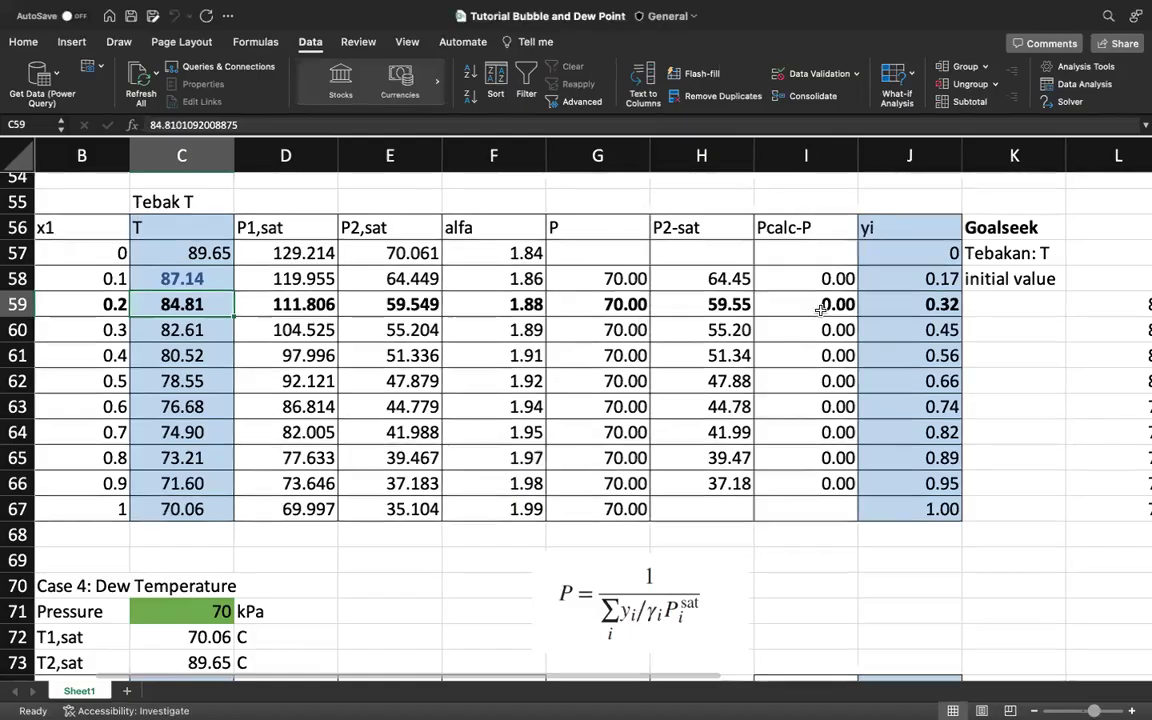
click(791, 298)
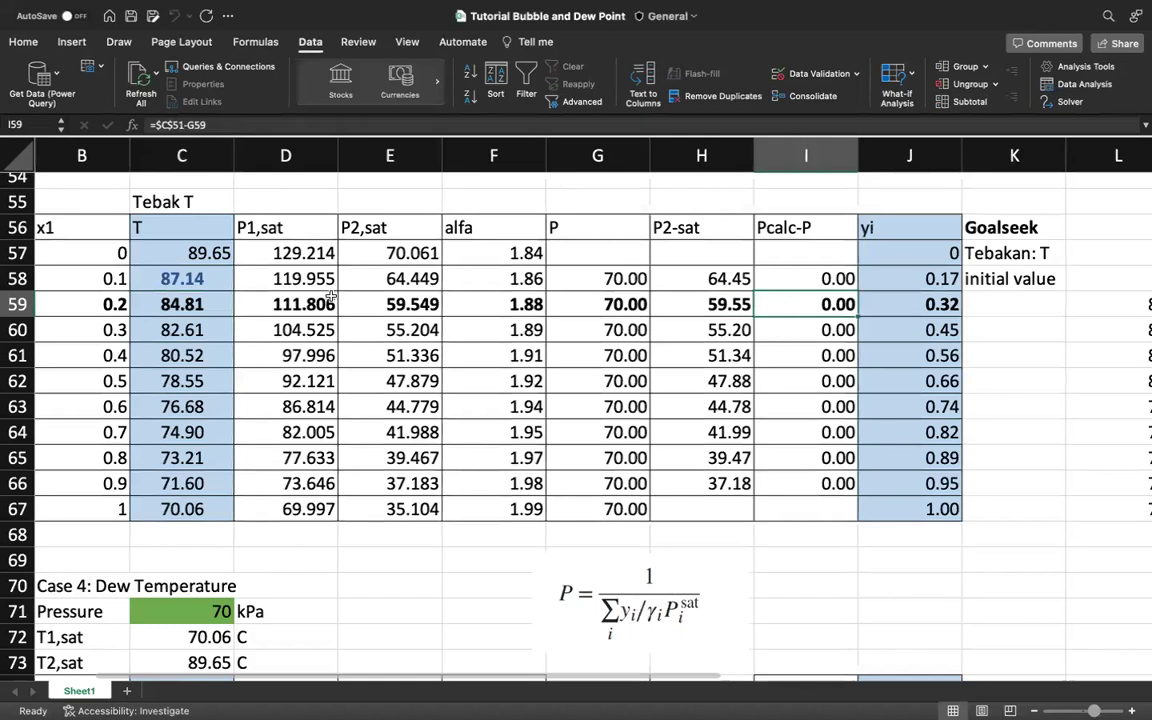
click(202, 304)
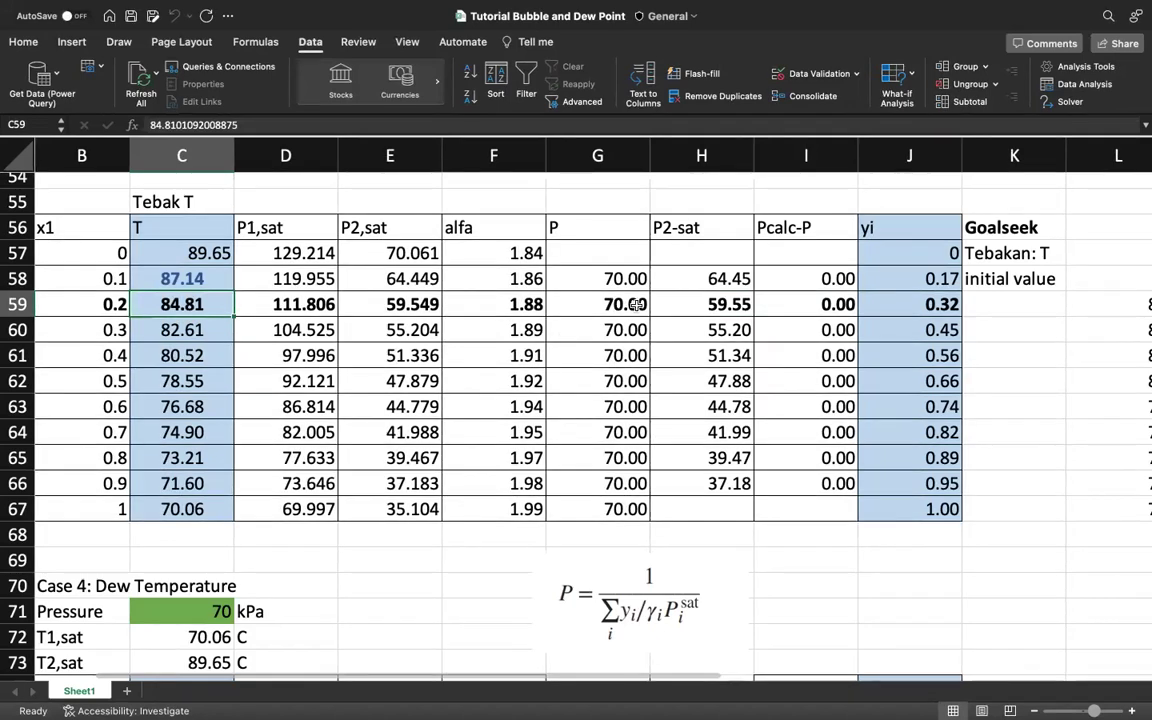
click(678, 296)
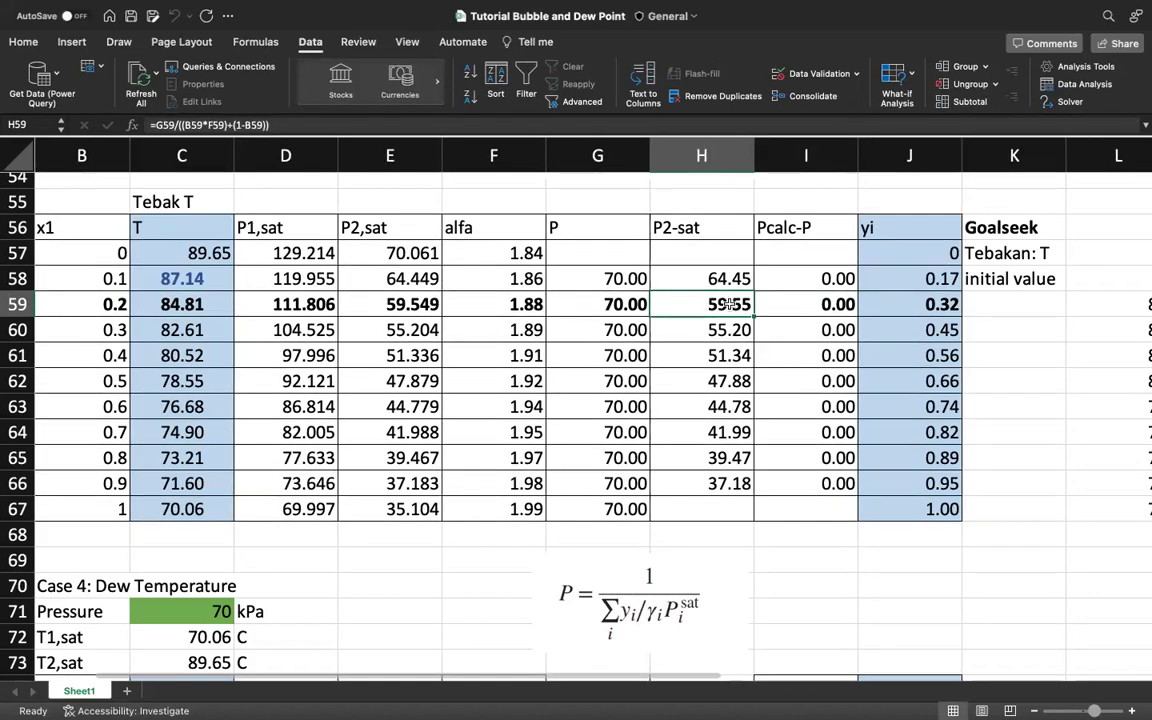
click(342, 124)
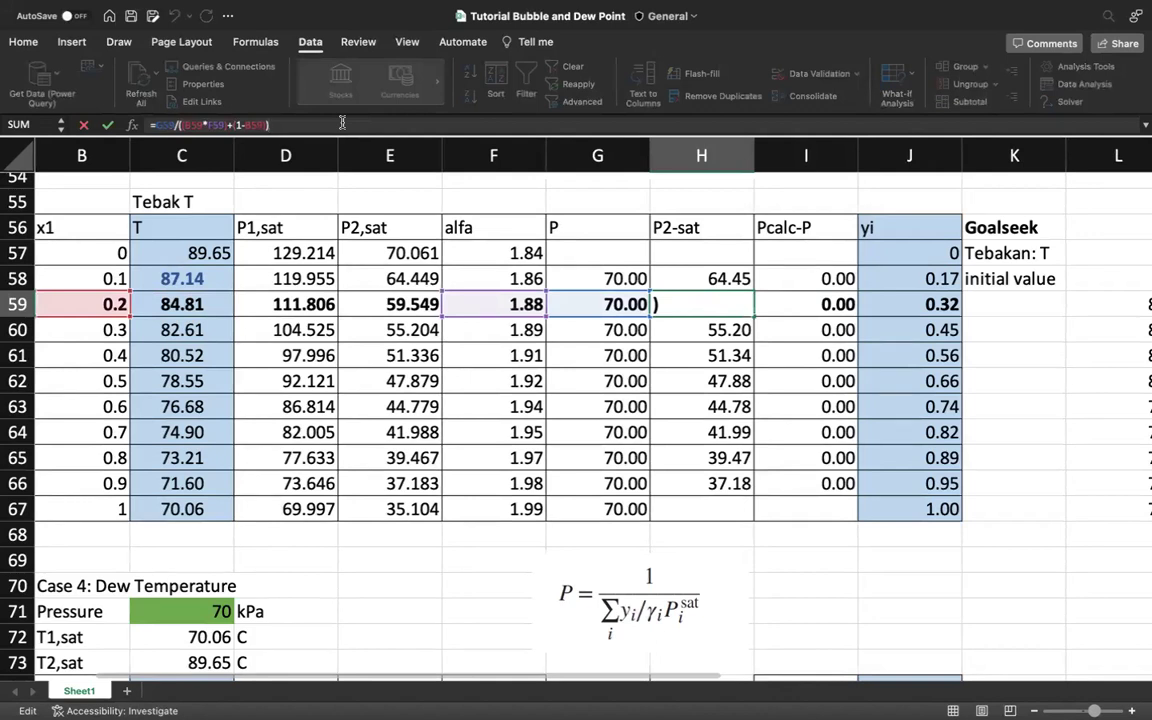
key(Return)
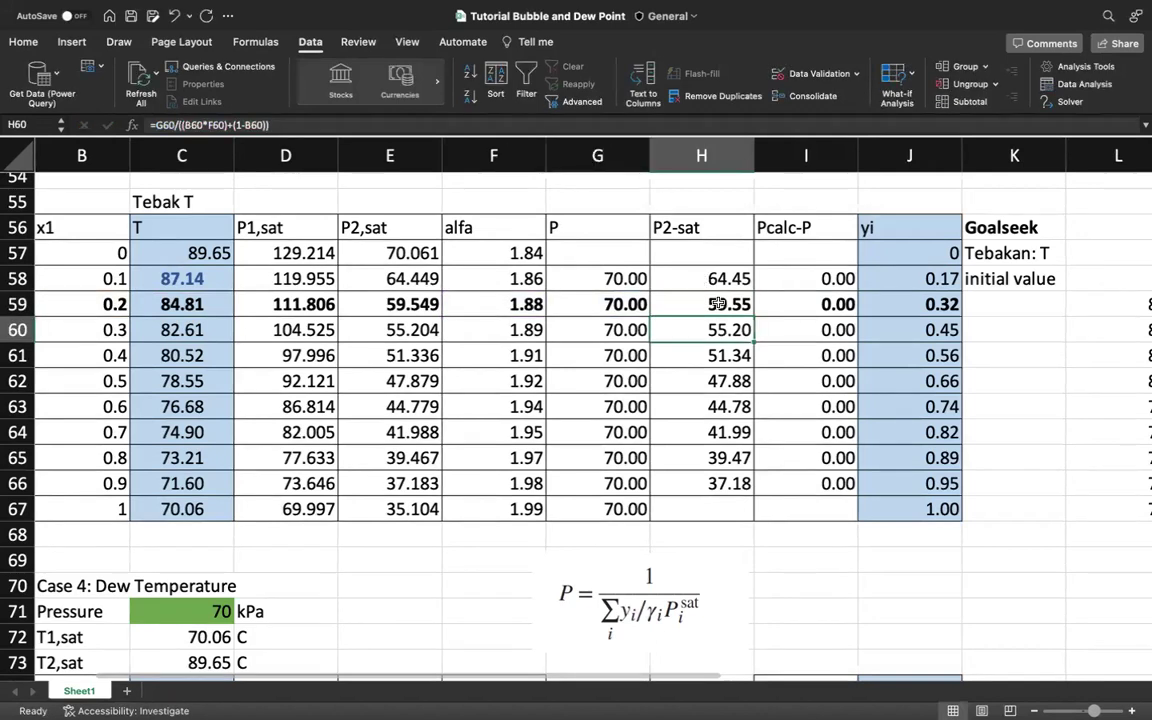
click(718, 304)
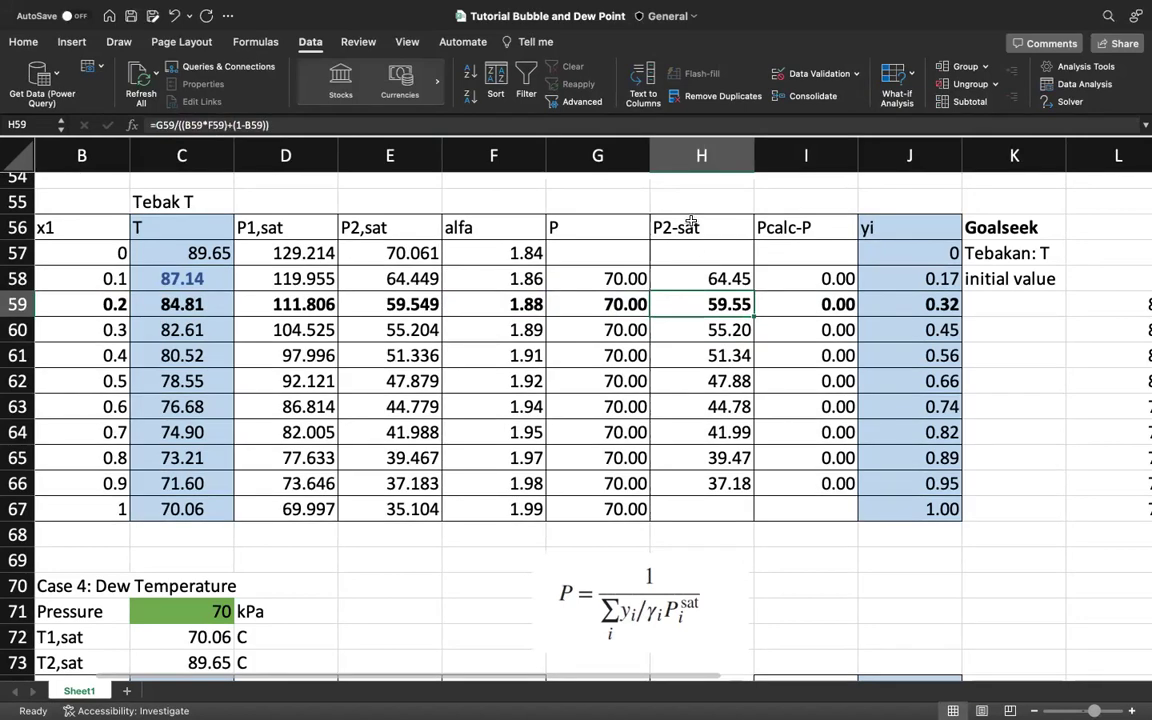
click(398, 305)
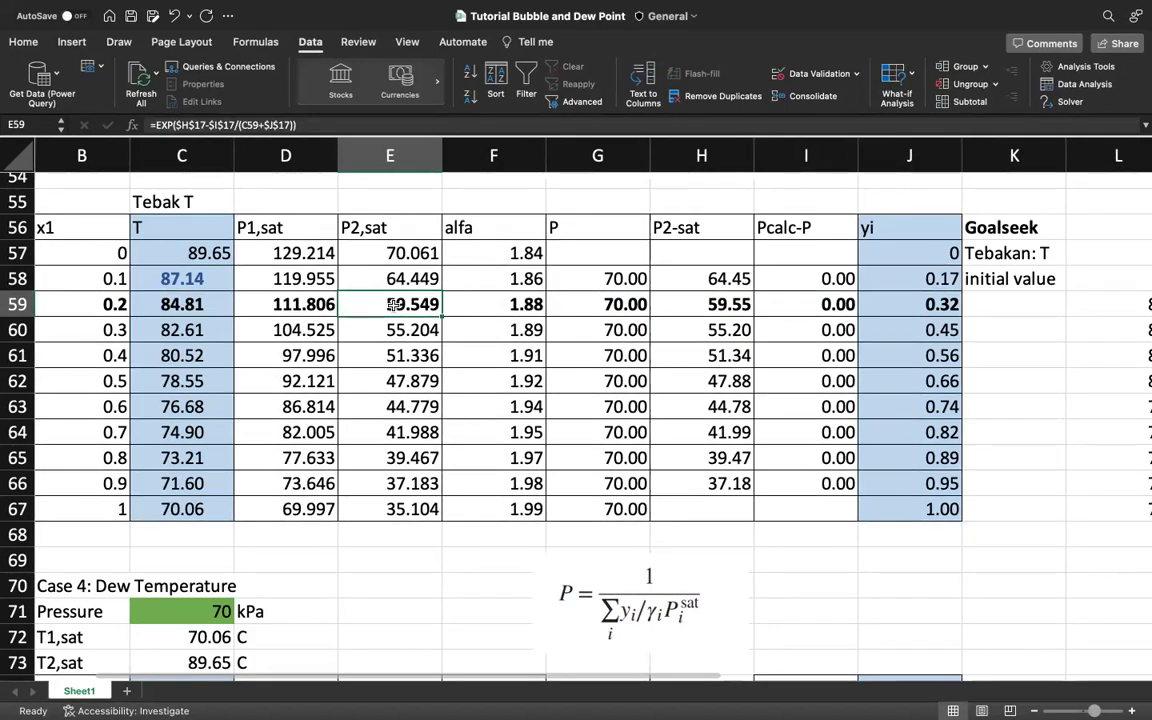
click(792, 312)
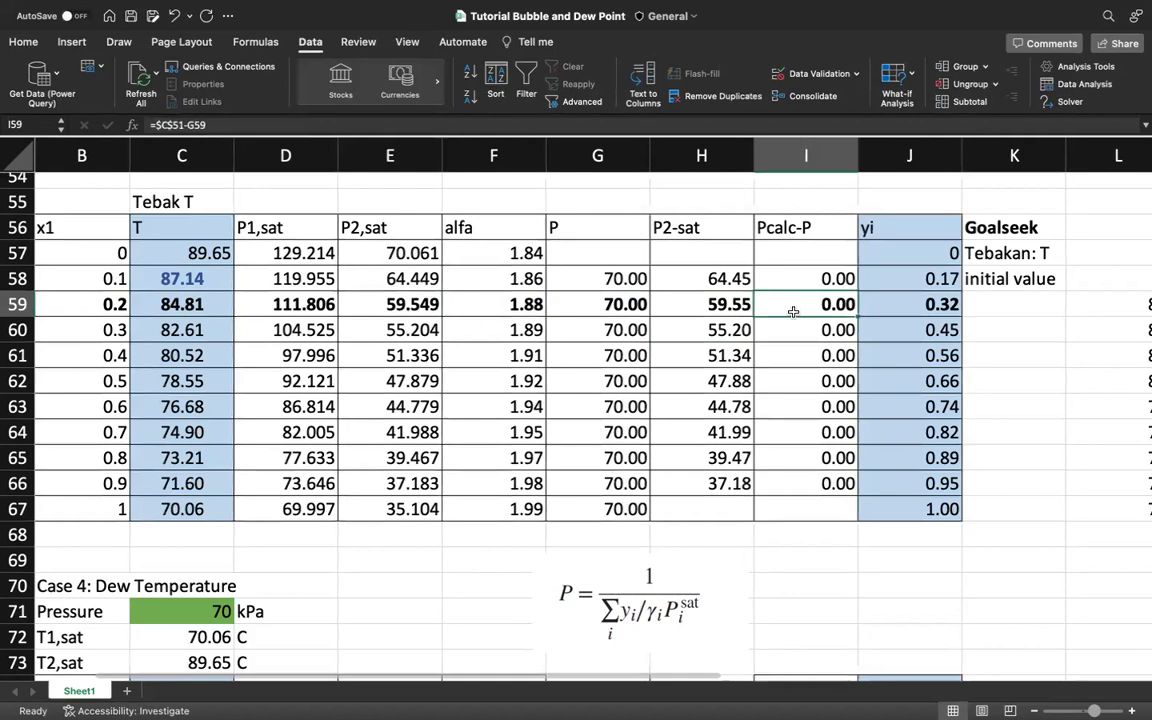
click(613, 303)
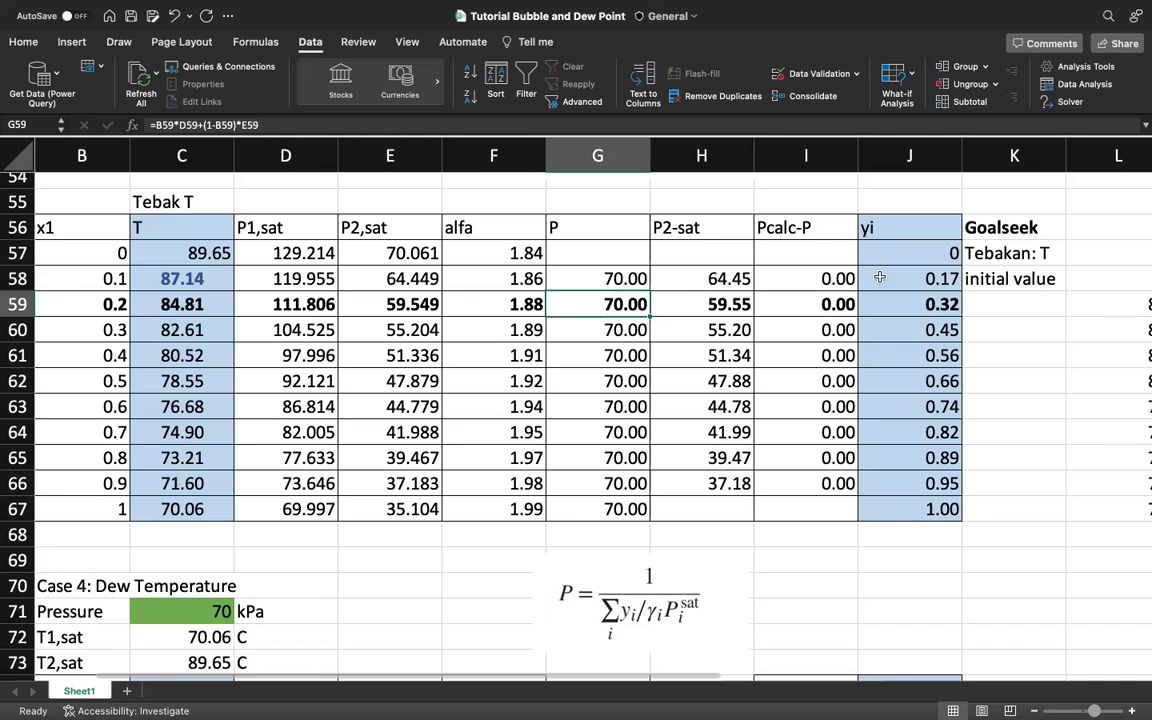
click(825, 297)
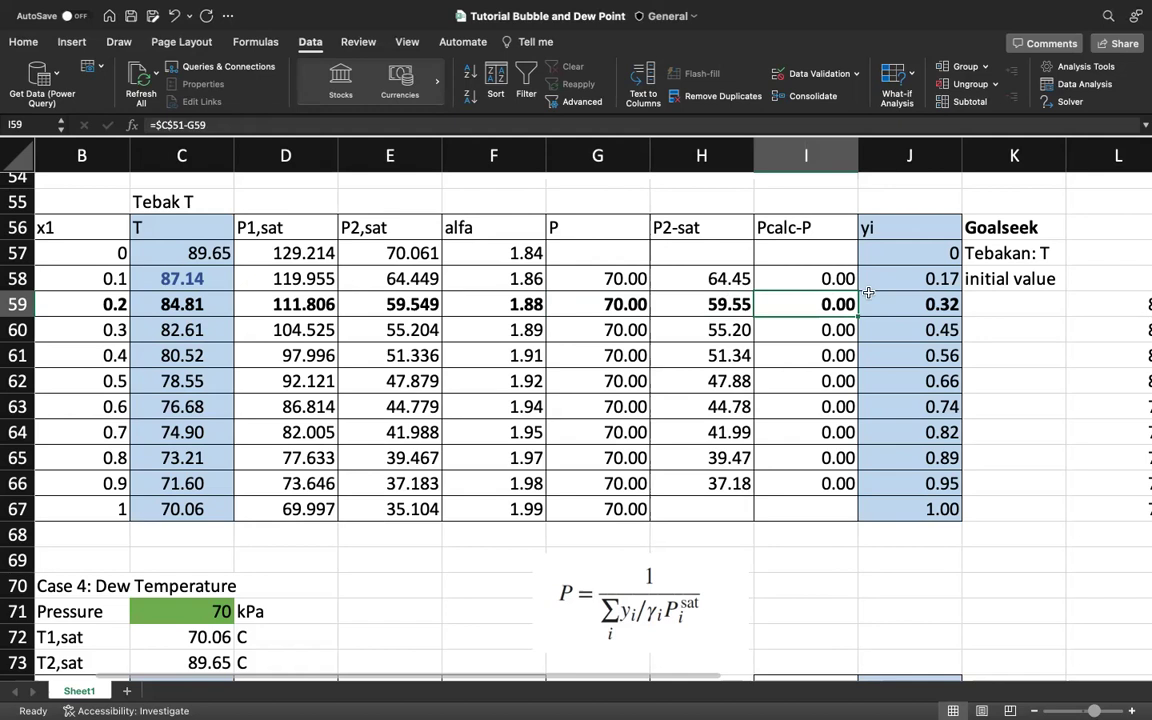
click(192, 304)
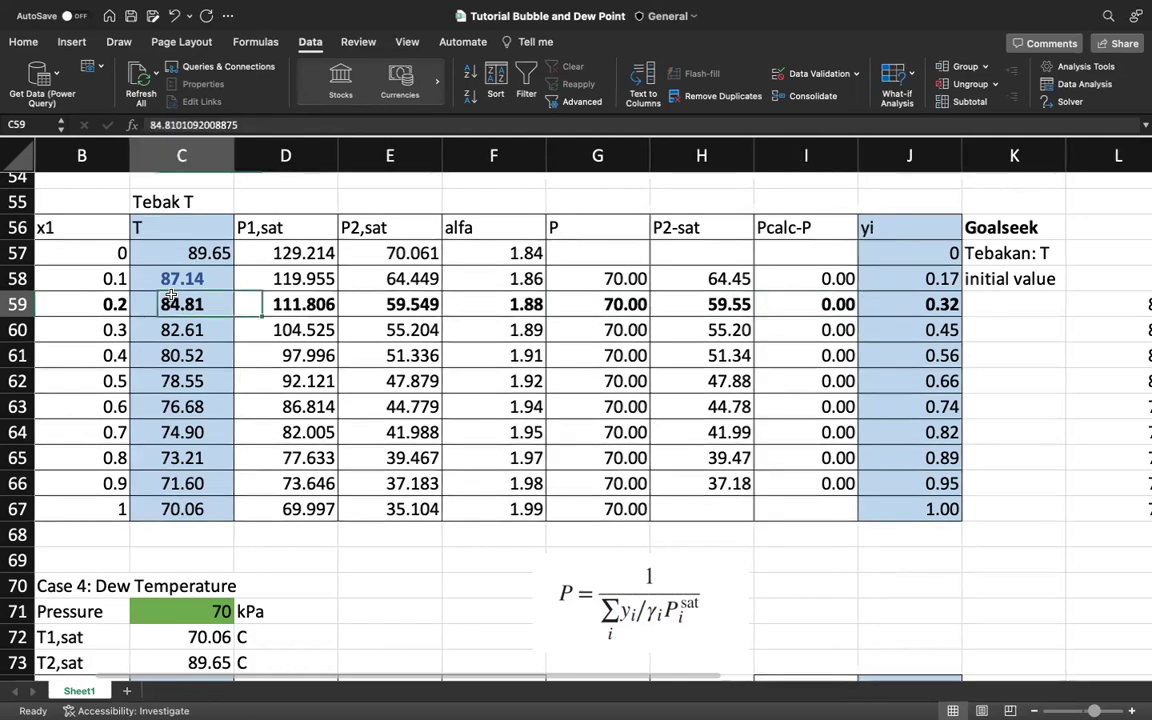
scroll(476, 361, right, 2)
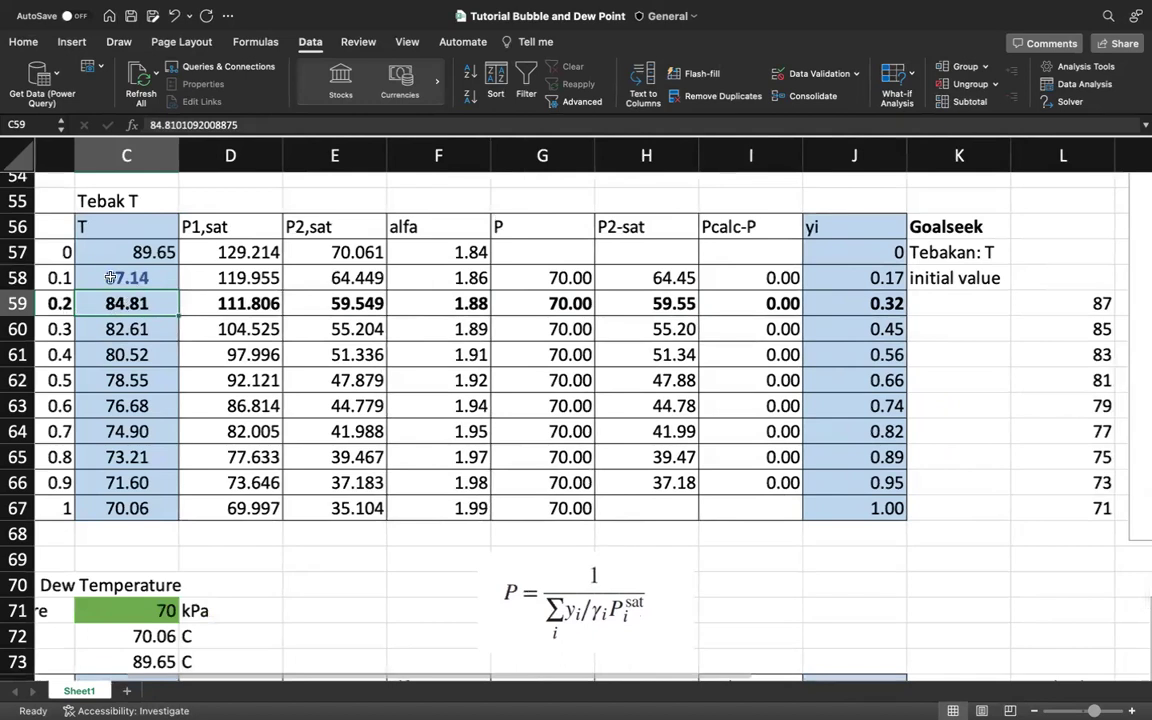
scroll(133, 304, left, 1)
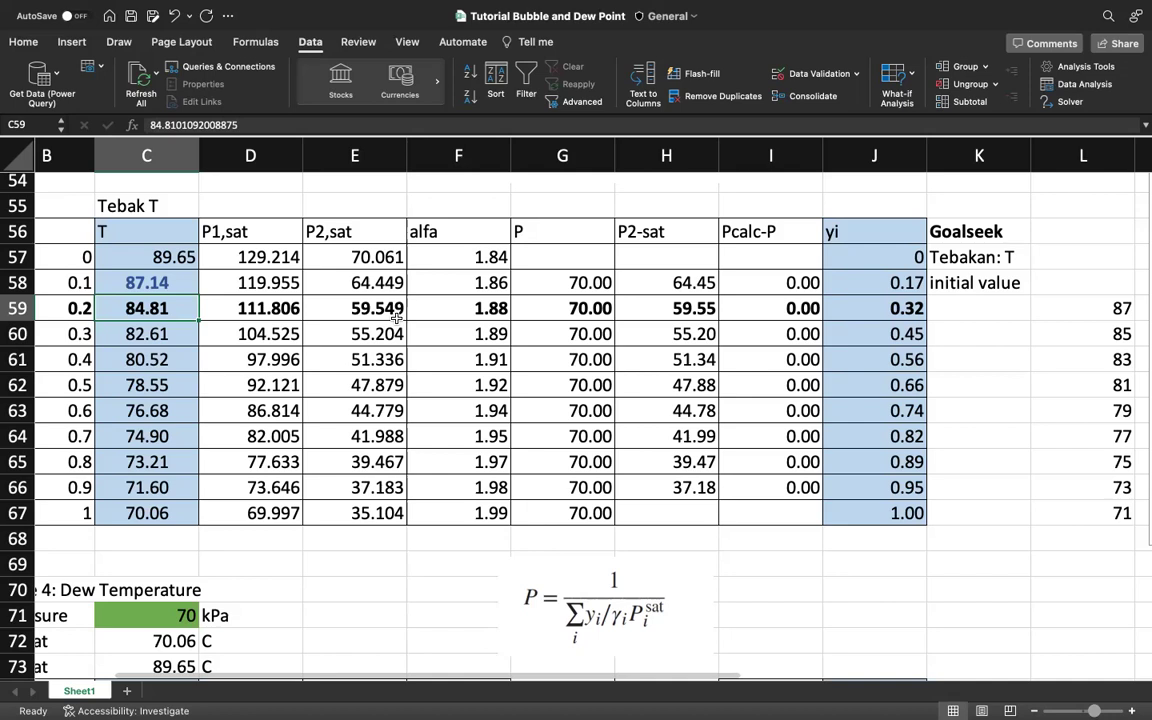
scroll(804, 312, up, 3)
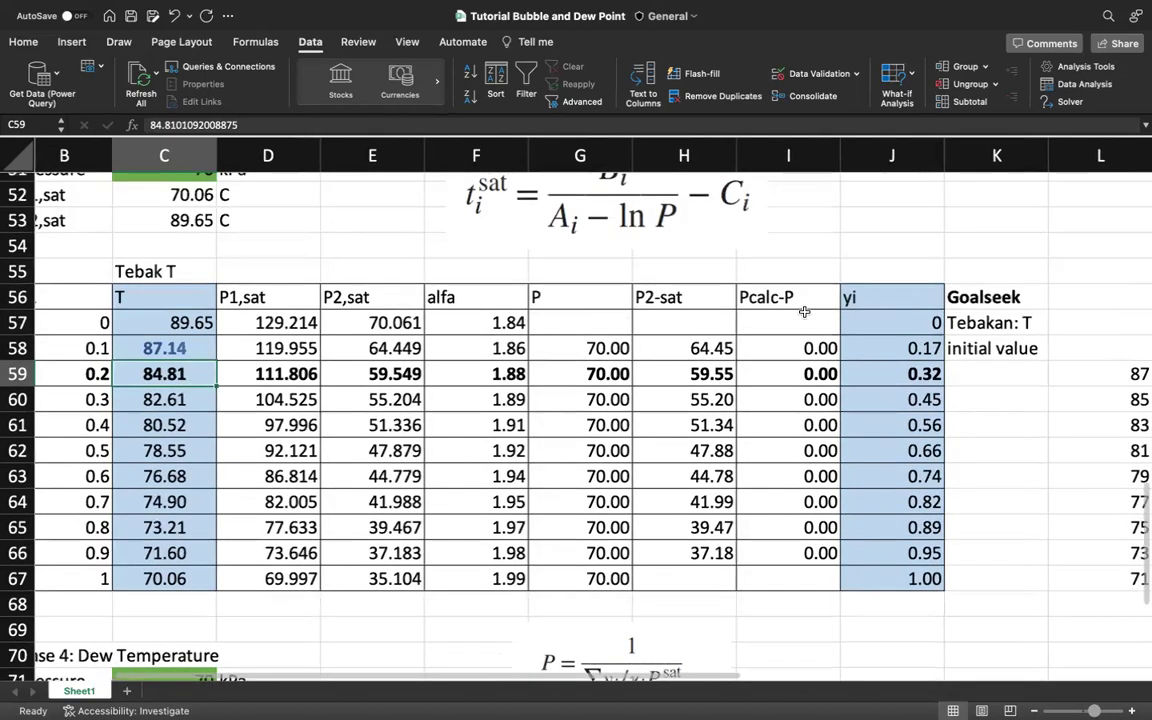
scroll(804, 312, up, 1)
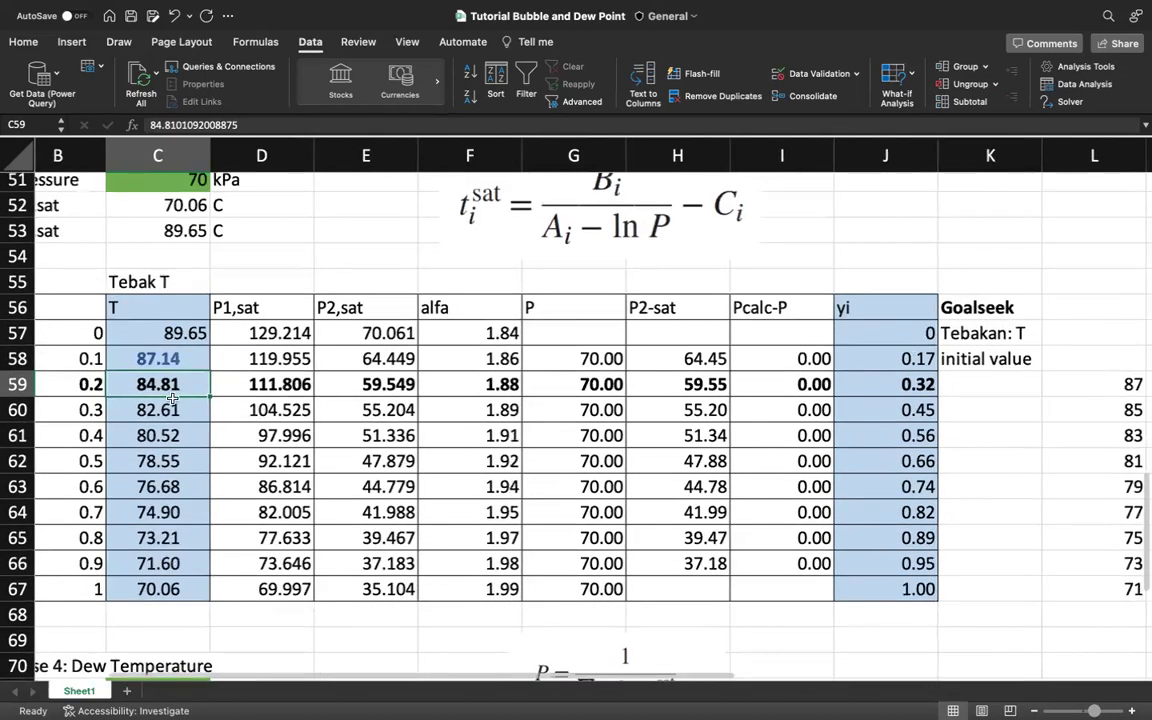
click(879, 386)
scroll(826, 356, up, 1)
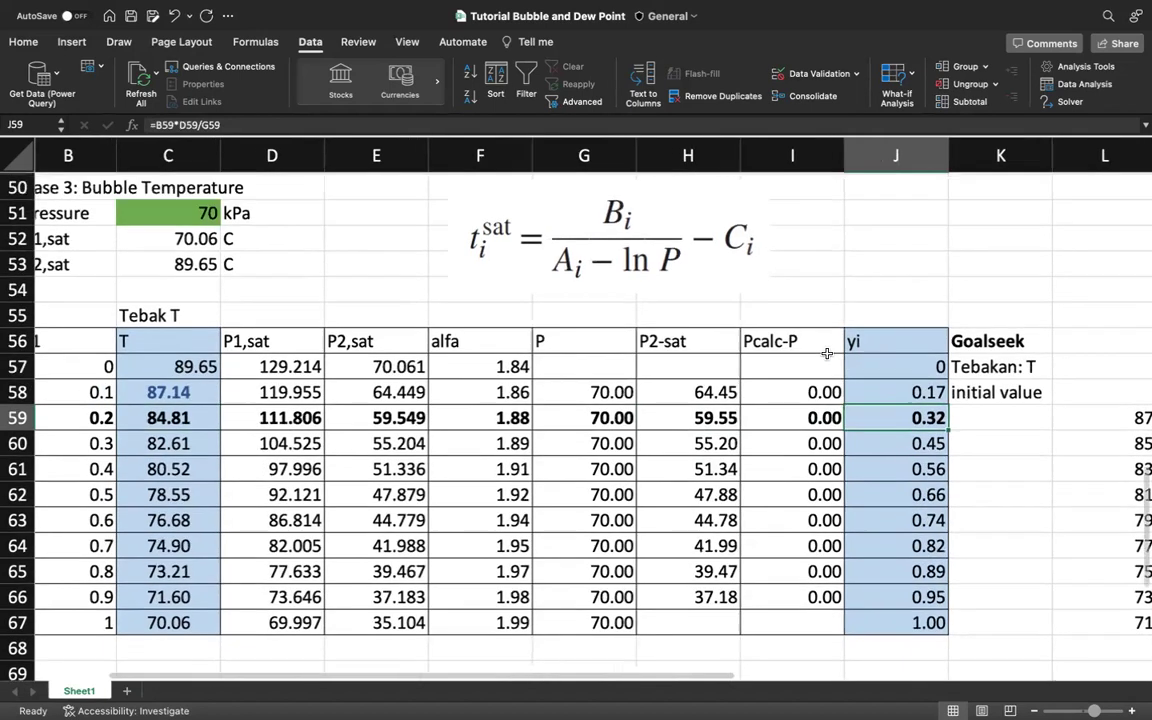
scroll(826, 353, up, 3)
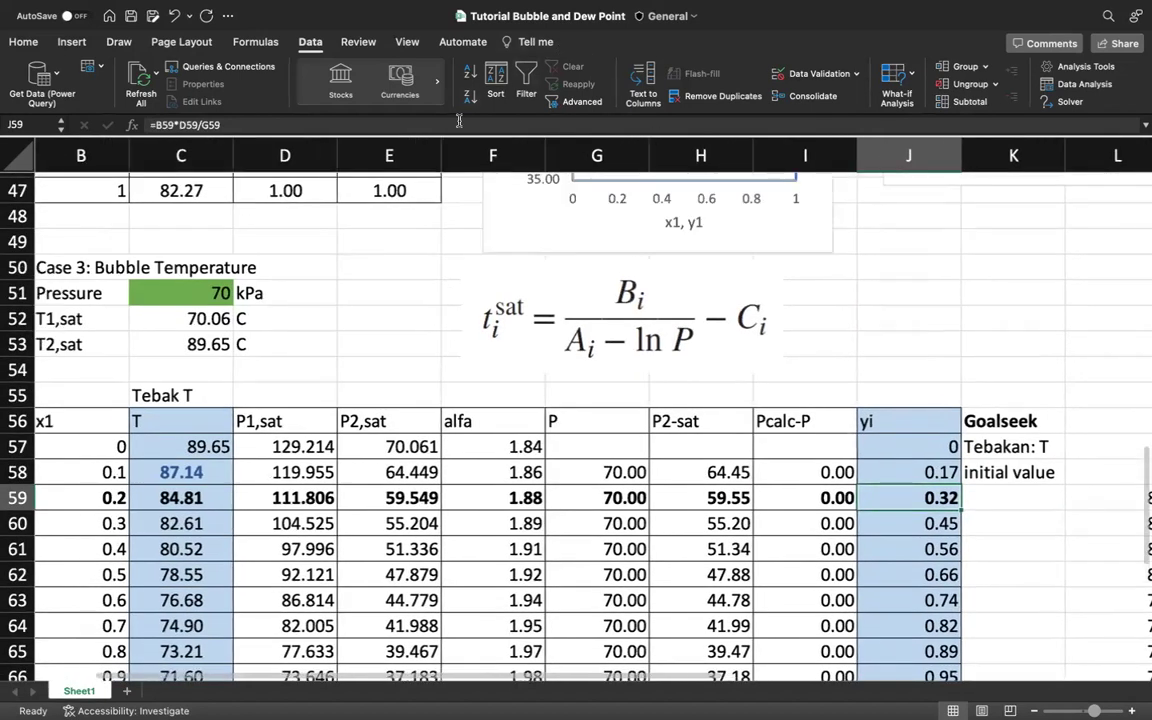
click(457, 124)
scroll(538, 424, down, 1)
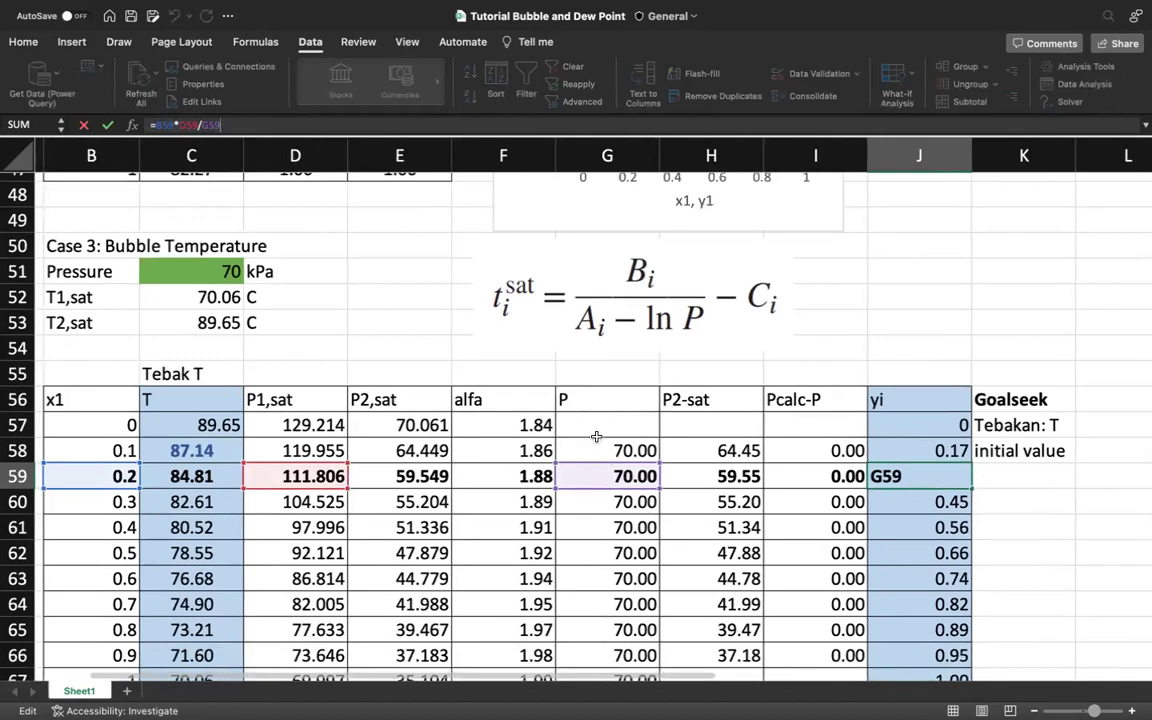
scroll(596, 440, up, 6)
scroll(596, 437, up, 20)
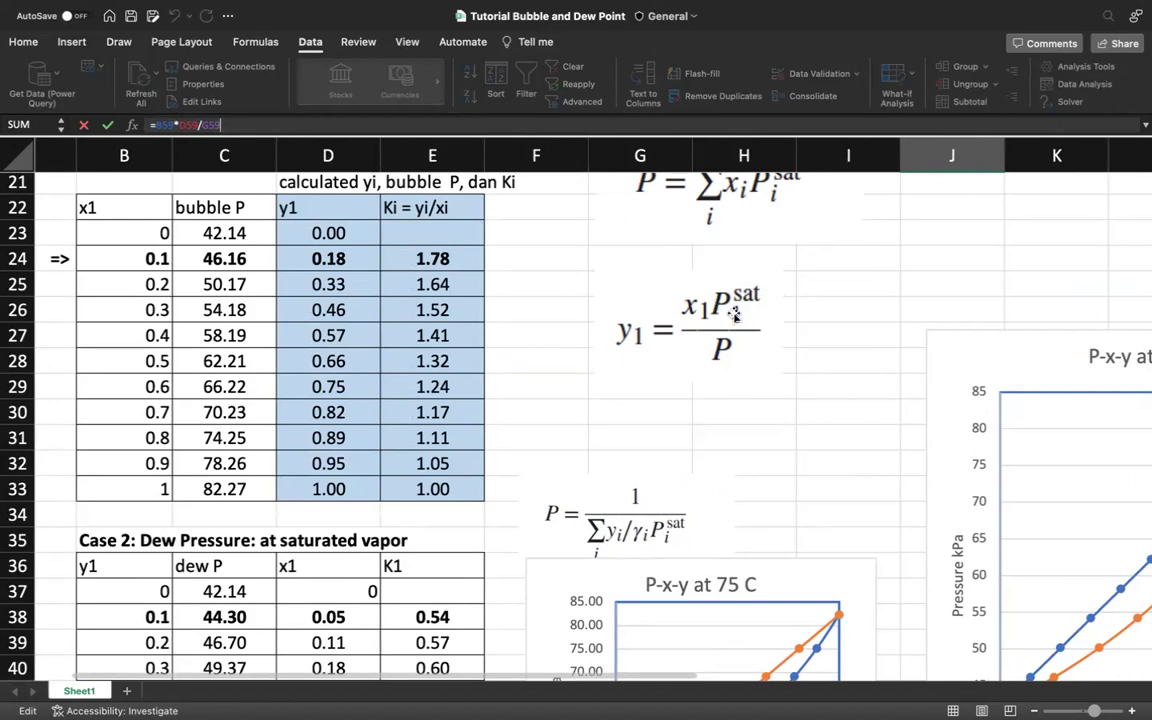
scroll(700, 330, down, 1)
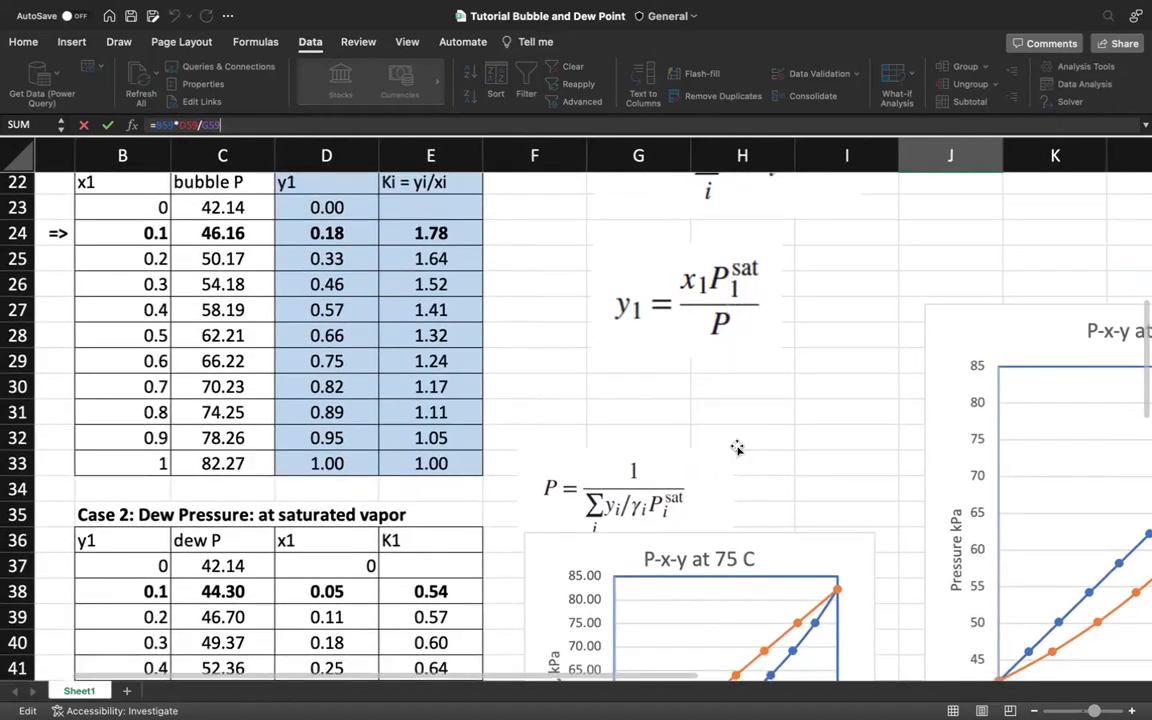
scroll(738, 445, down, 10)
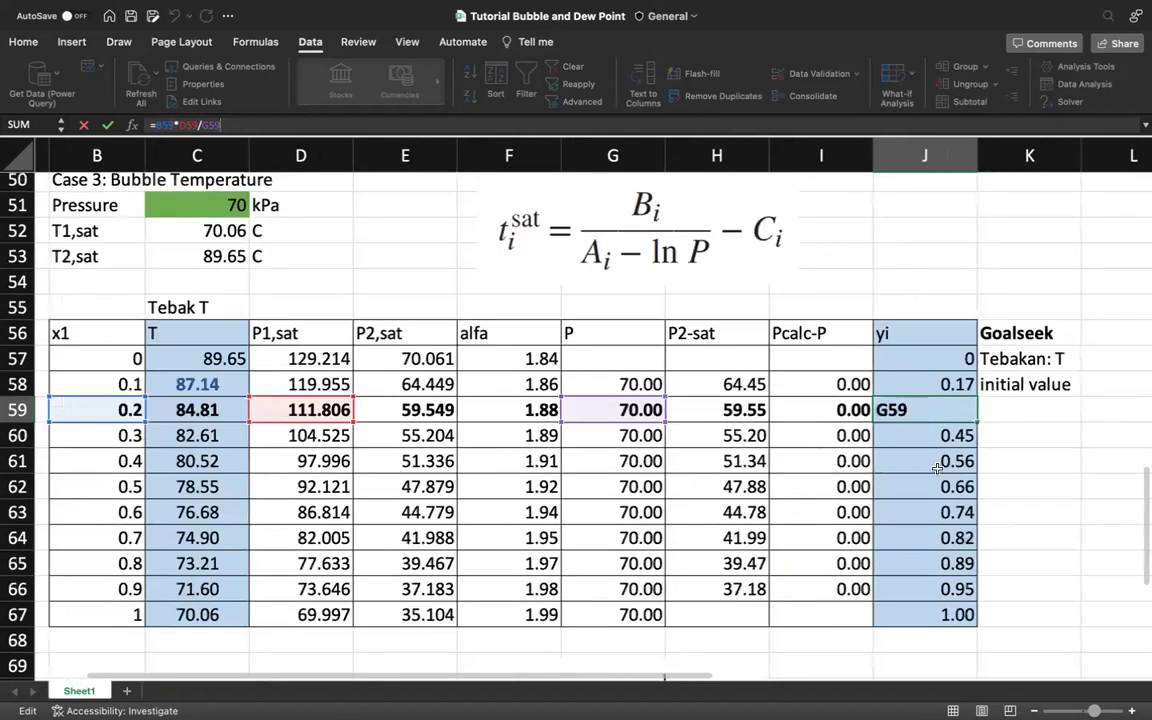
key(Return)
click(933, 405)
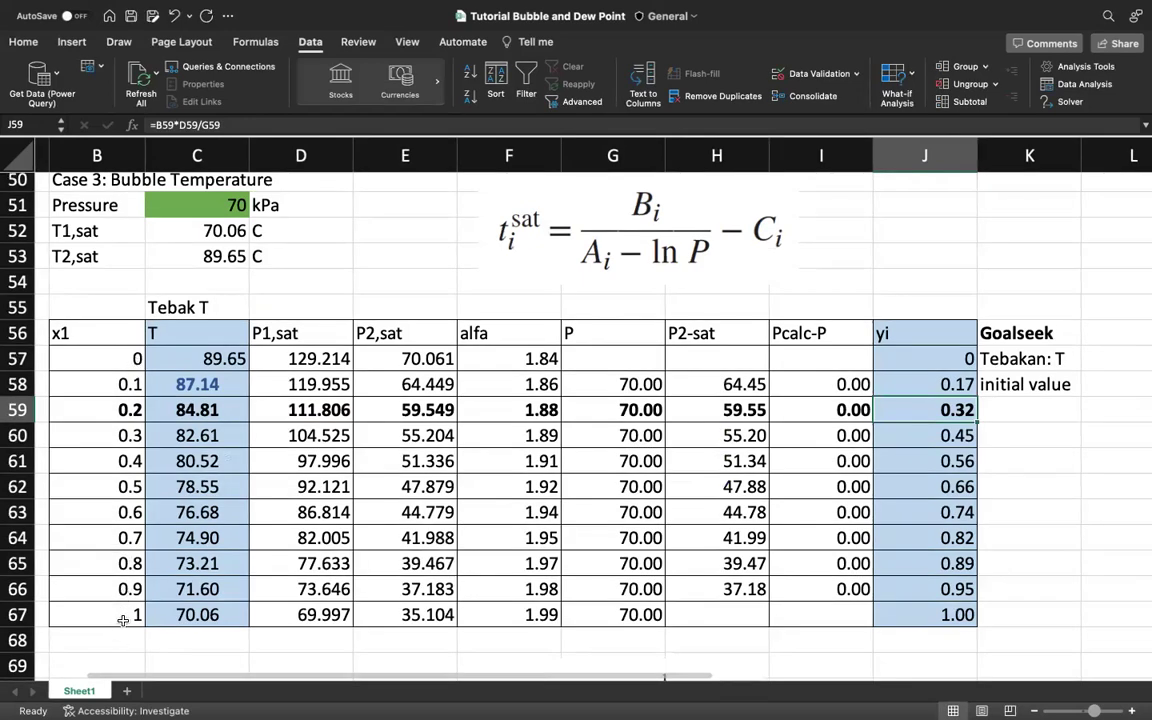
click(135, 383)
click(120, 589)
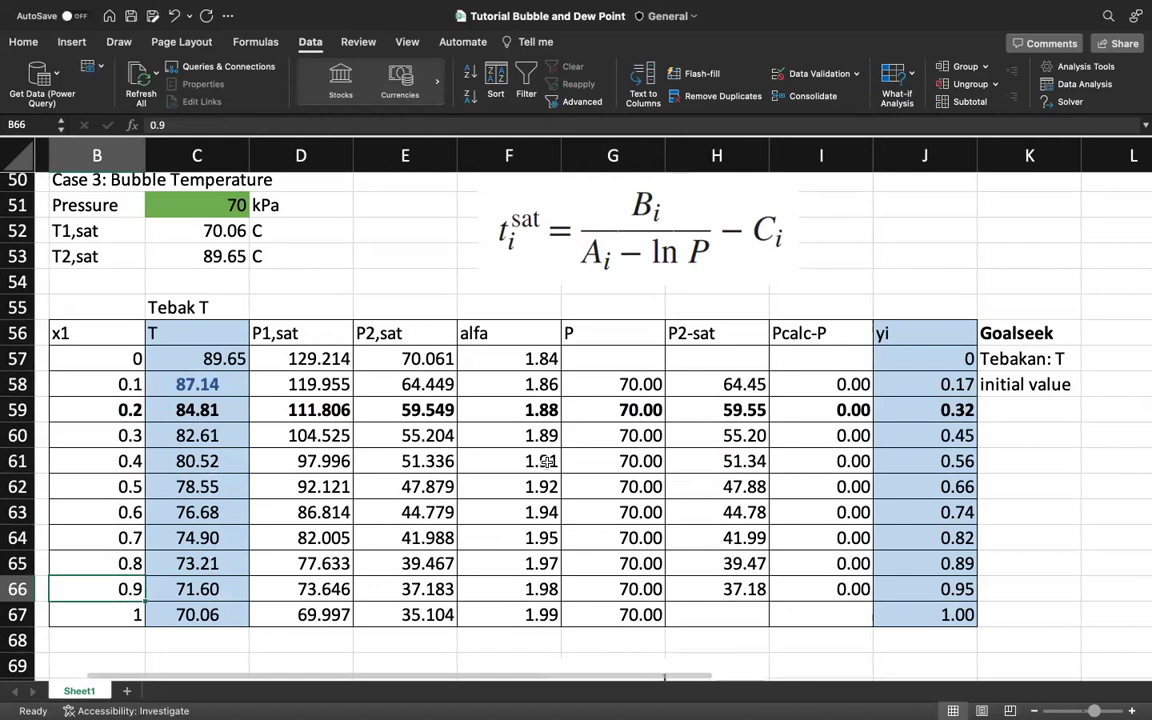
click(125, 384)
click(132, 402)
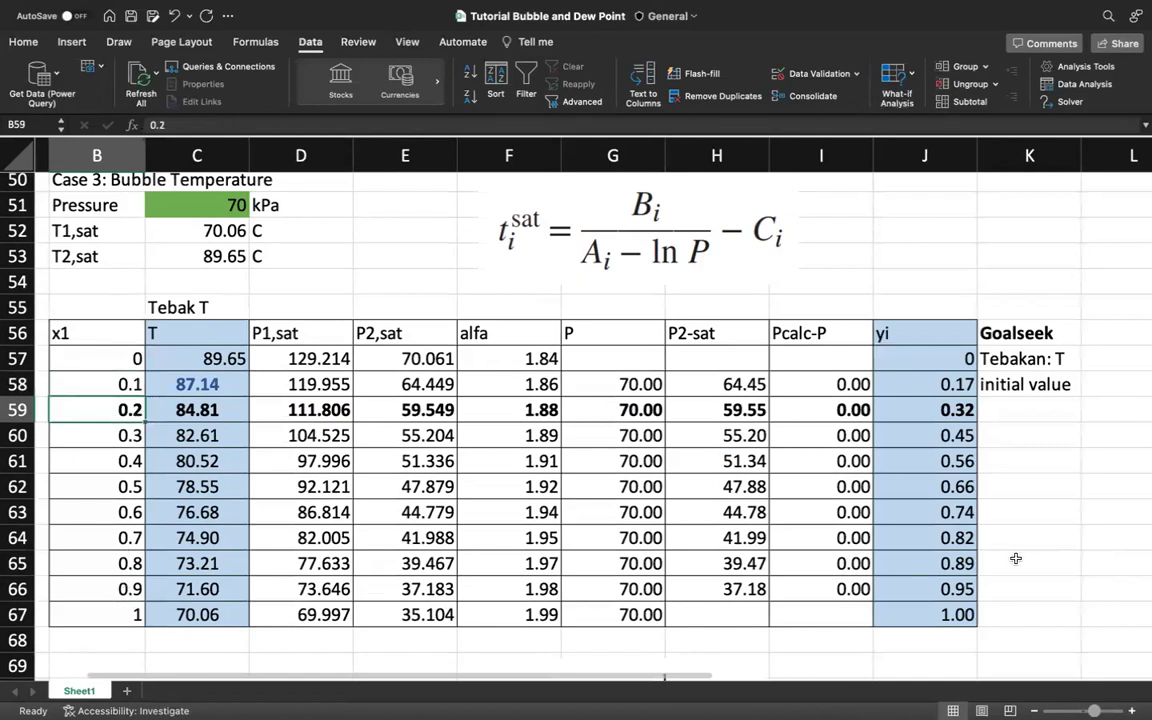
scroll(918, 501, right, 4)
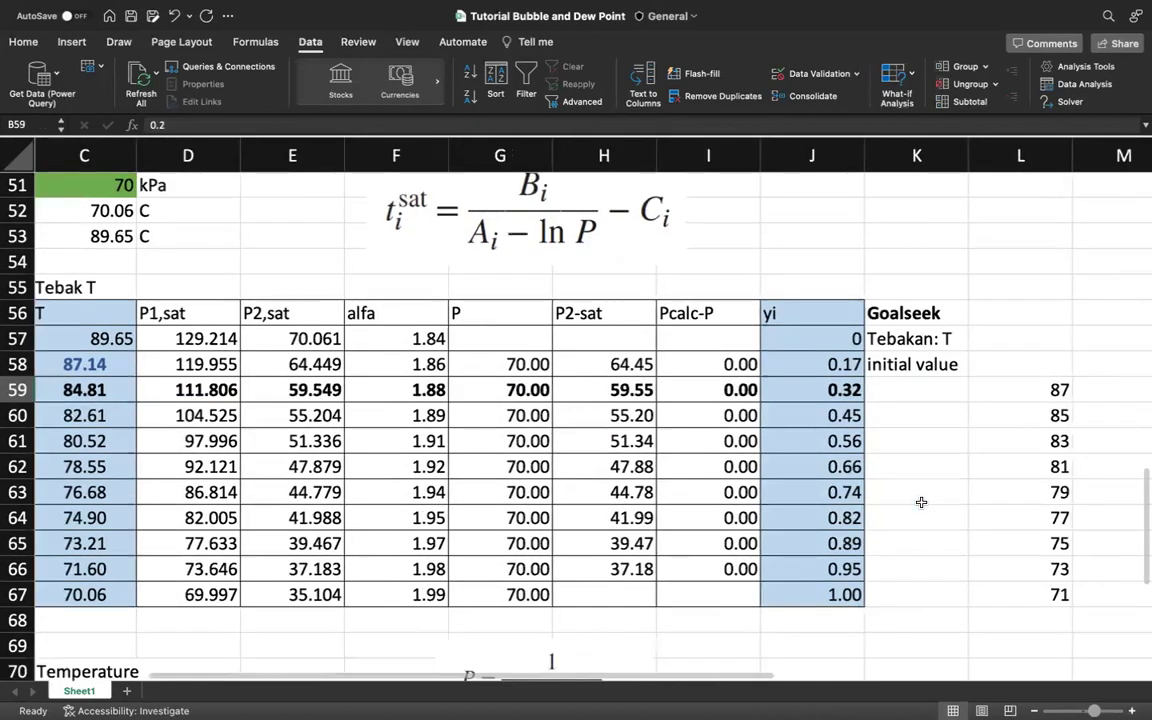
scroll(921, 502, down, 5)
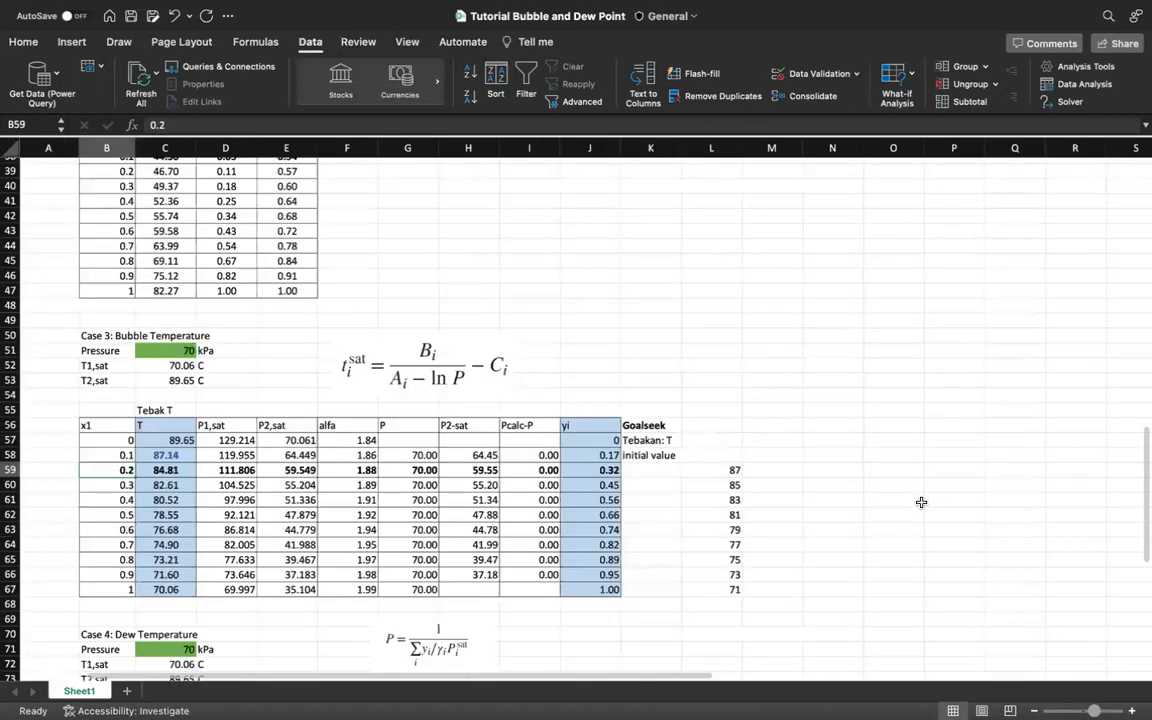
scroll(921, 507, up, 3)
scroll(921, 502, up, 7)
click(921, 502)
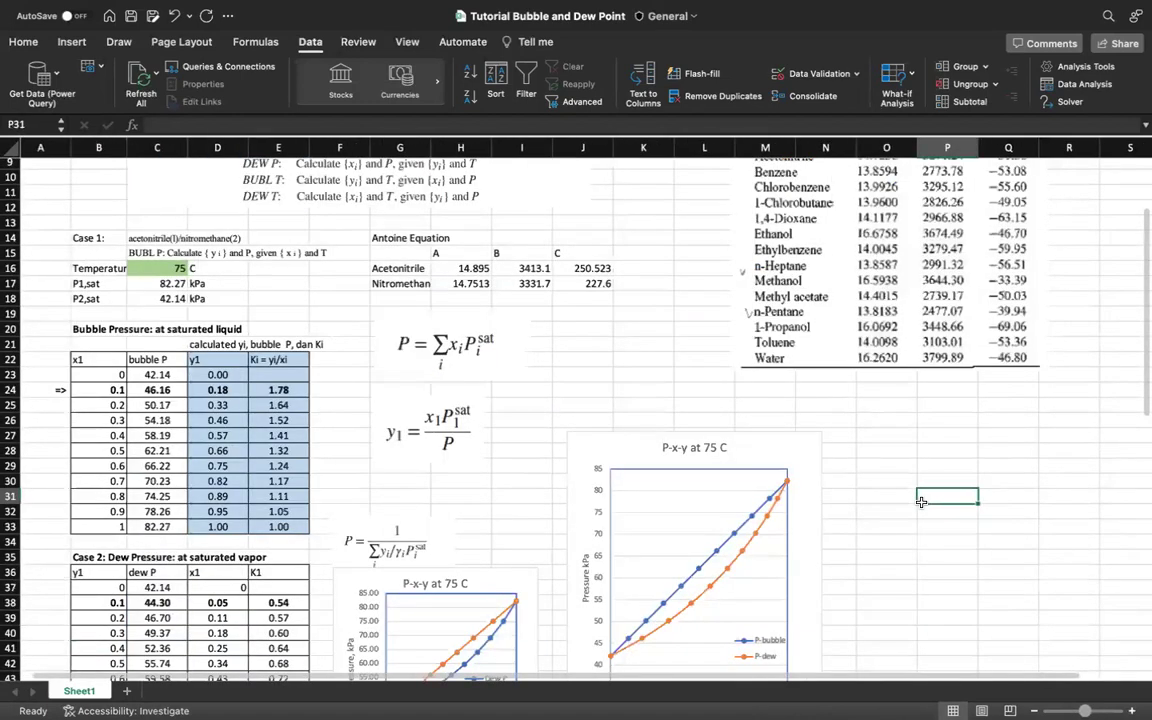
scroll(921, 502, down, 12)
scroll(900, 445, down, 1)
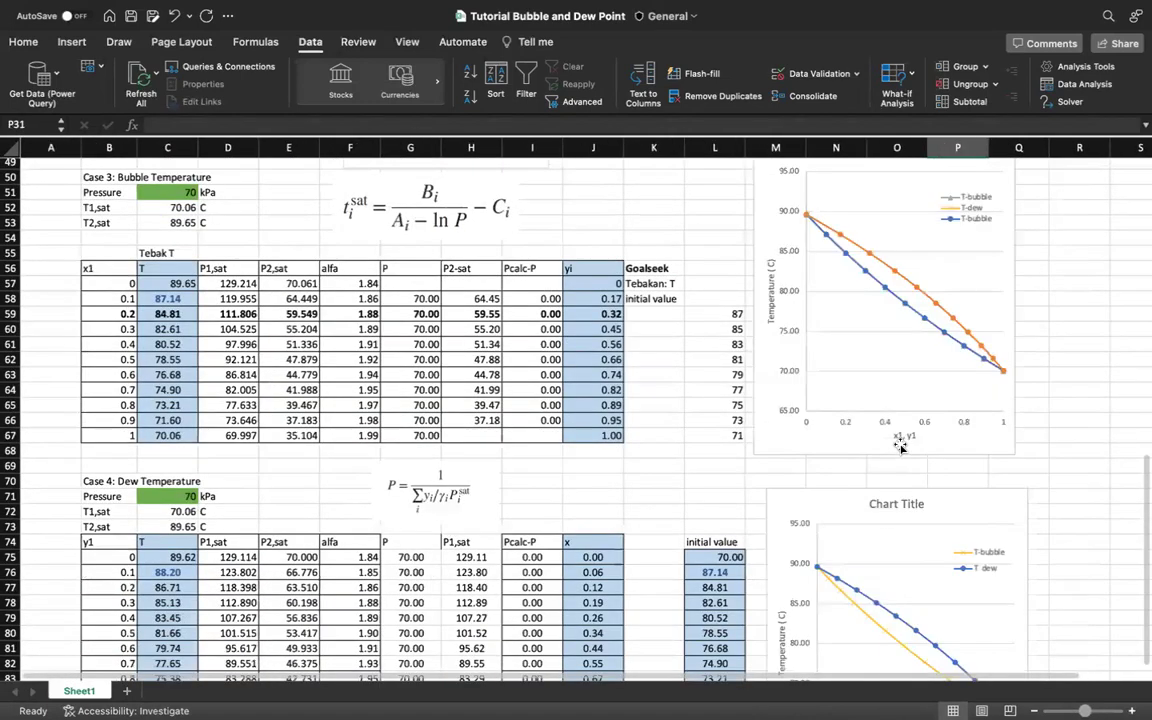
scroll(900, 447, up, 3)
scroll(899, 449, up, 3)
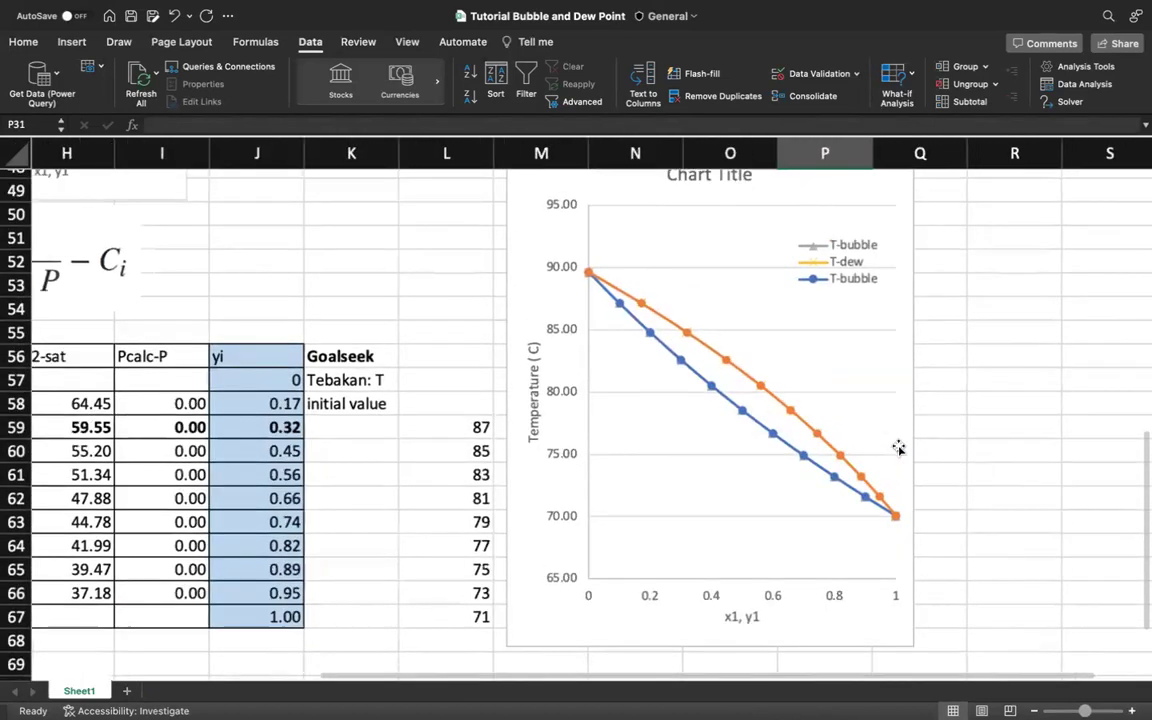
scroll(898, 450, down, 3)
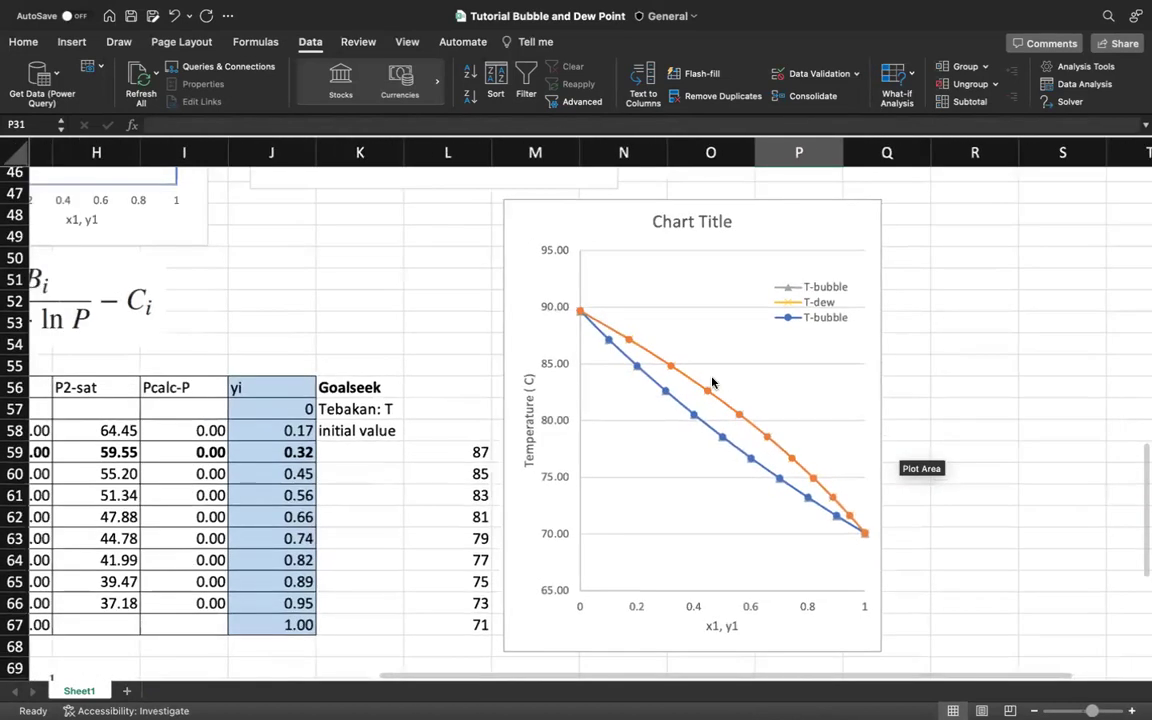
scroll(712, 378, left, 1)
click(706, 387)
click(625, 335)
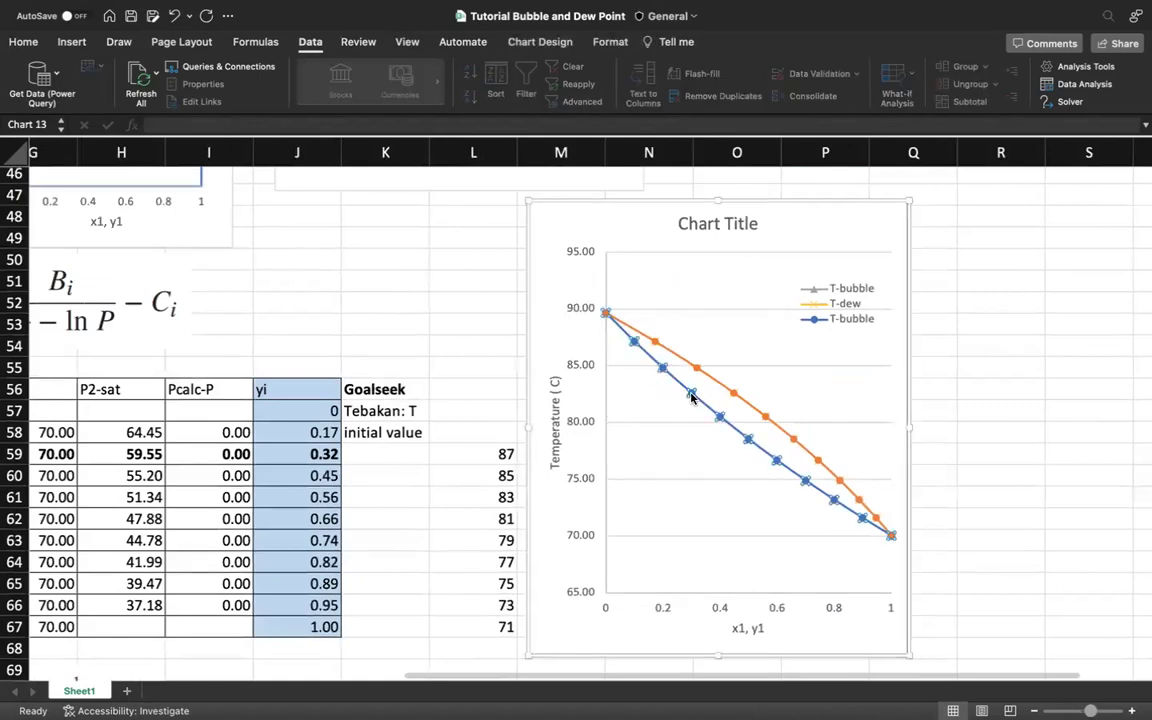
scroll(703, 410, left, 2)
scroll(703, 410, down, 1)
scroll(703, 410, left, 2)
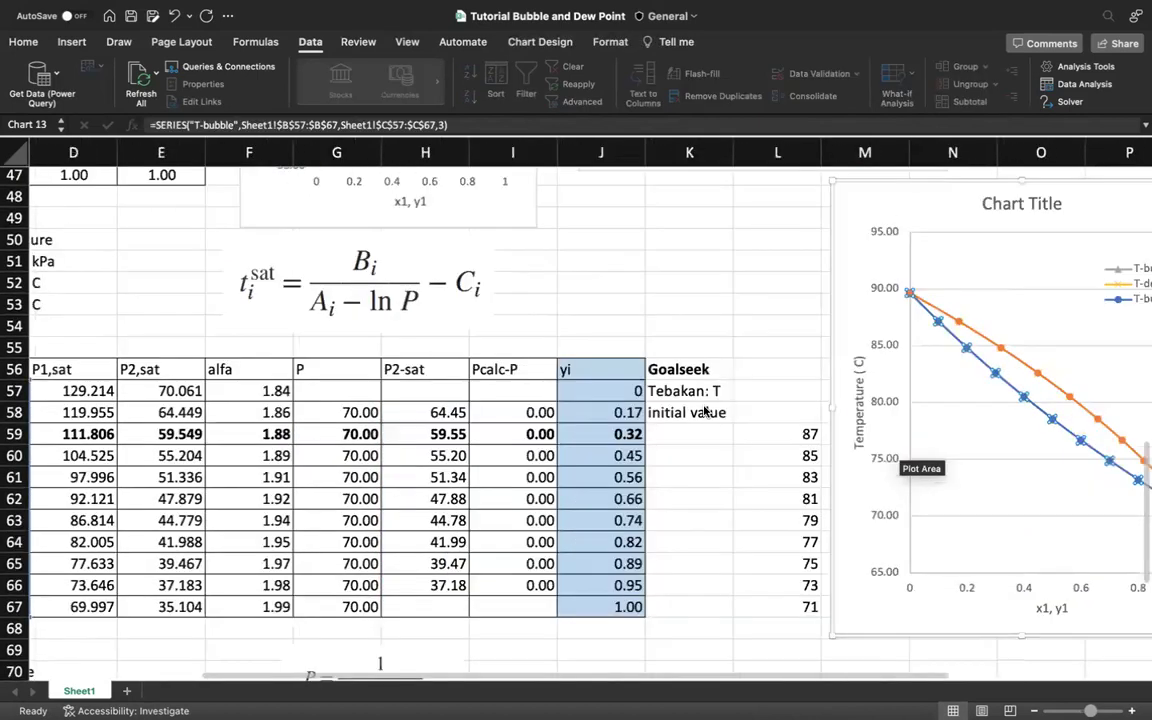
scroll(704, 409, left, 3)
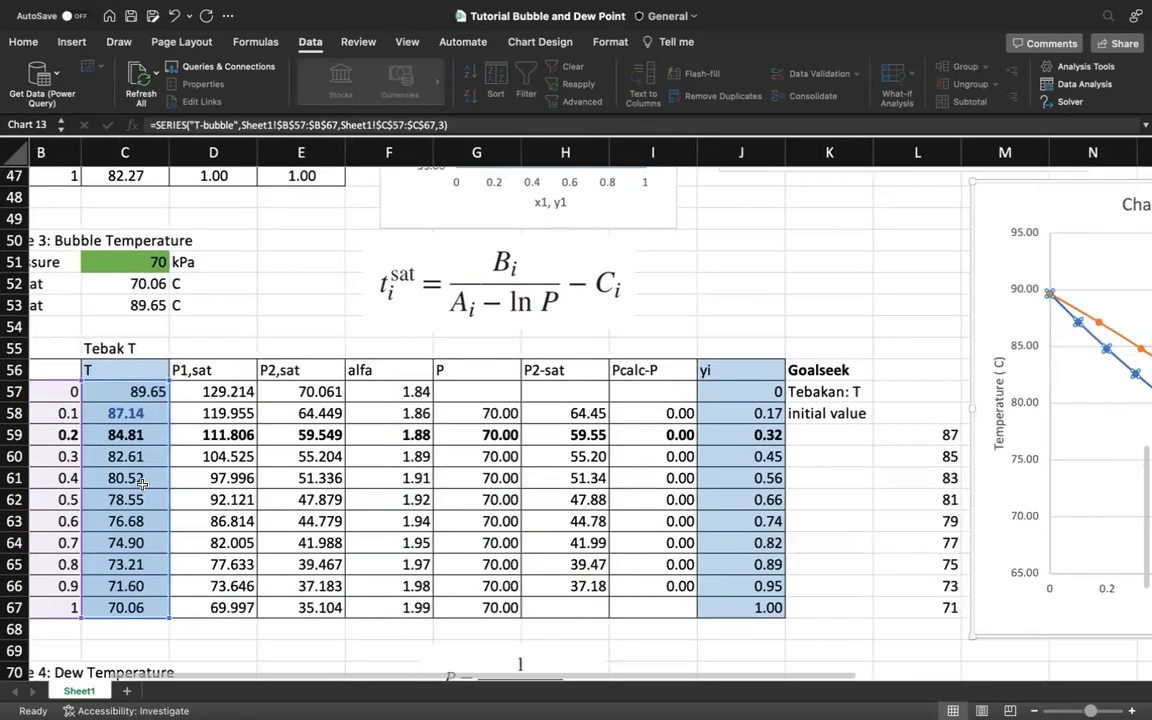
scroll(326, 430, down, 3)
scroll(326, 430, left, 2)
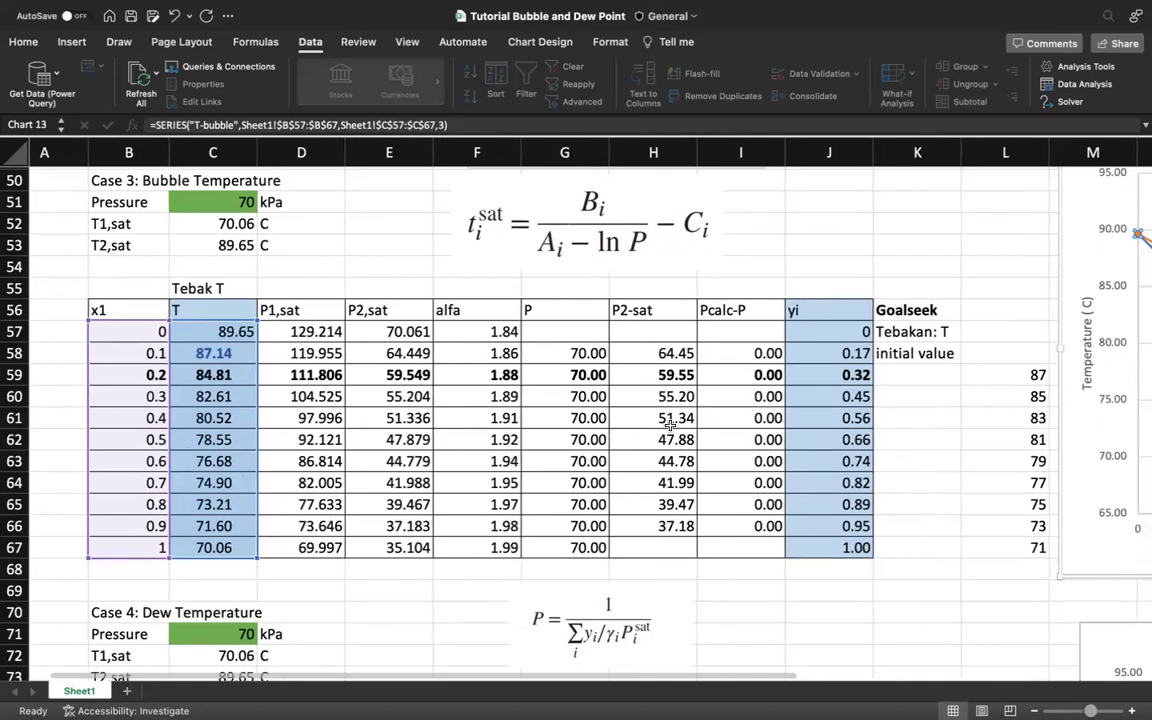
click(990, 325)
scroll(941, 419, right, 3)
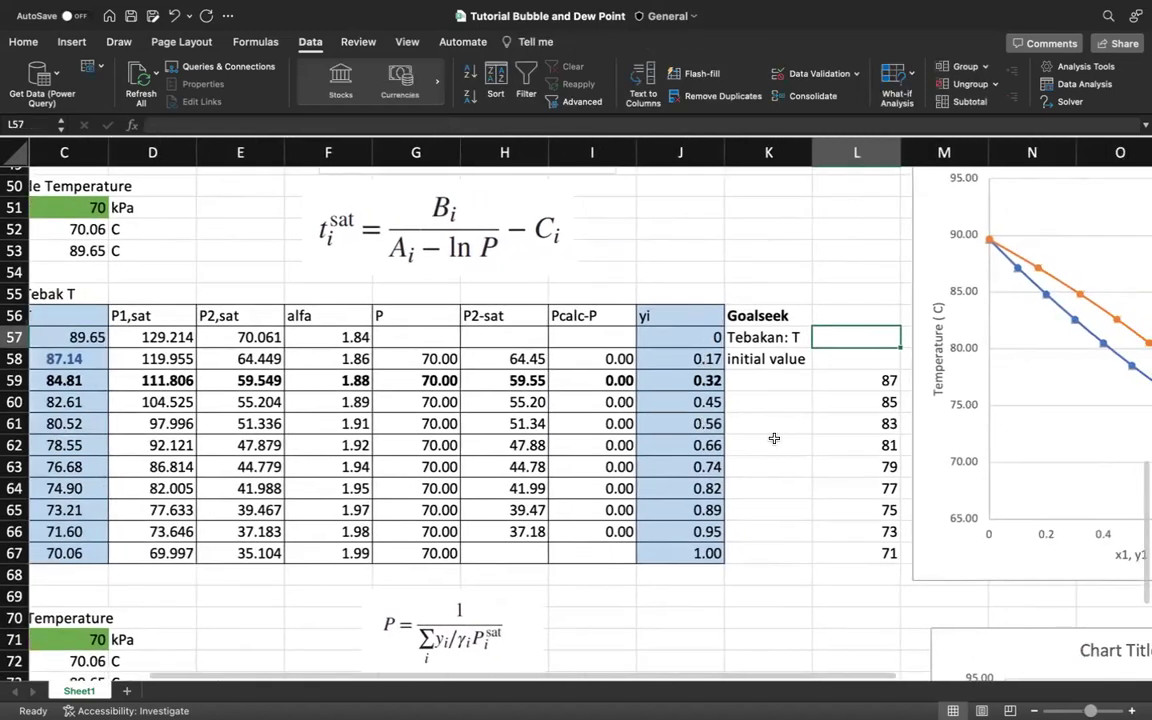
scroll(1027, 420, right, 5)
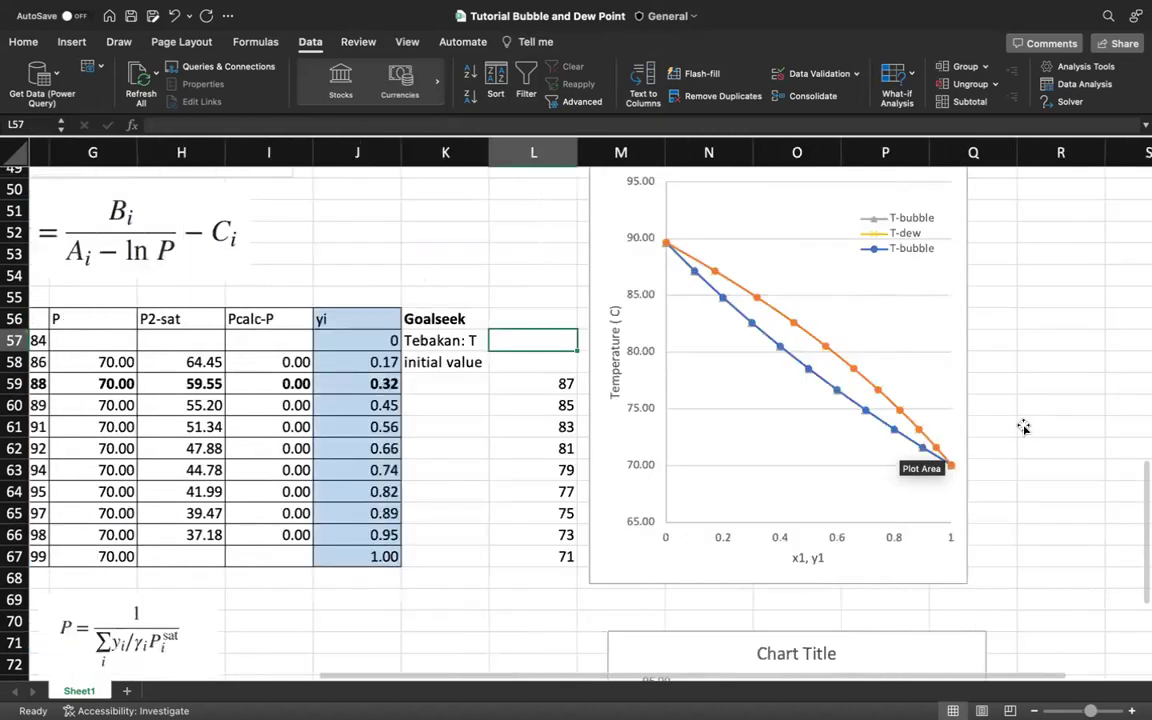
scroll(1023, 427, right, 2)
scroll(666, 411, up, 1)
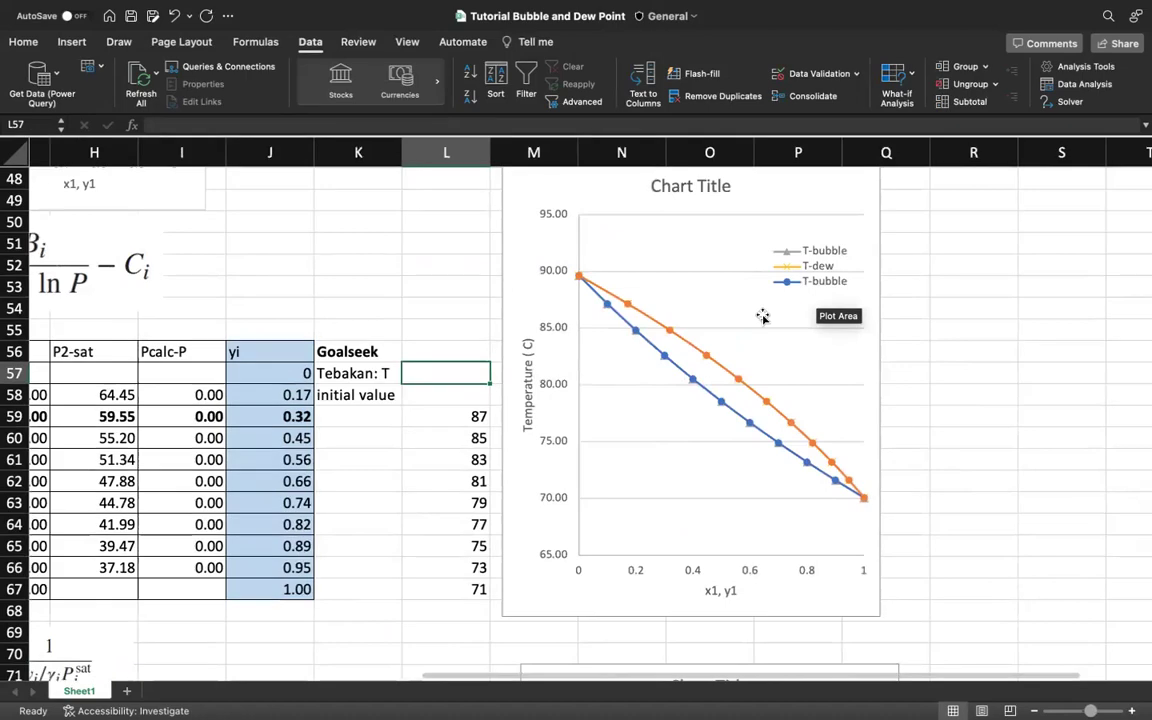
Retitle the chart 'T-x-y Diagram at 70 kPa' and close the chart formatting pane
click(683, 186)
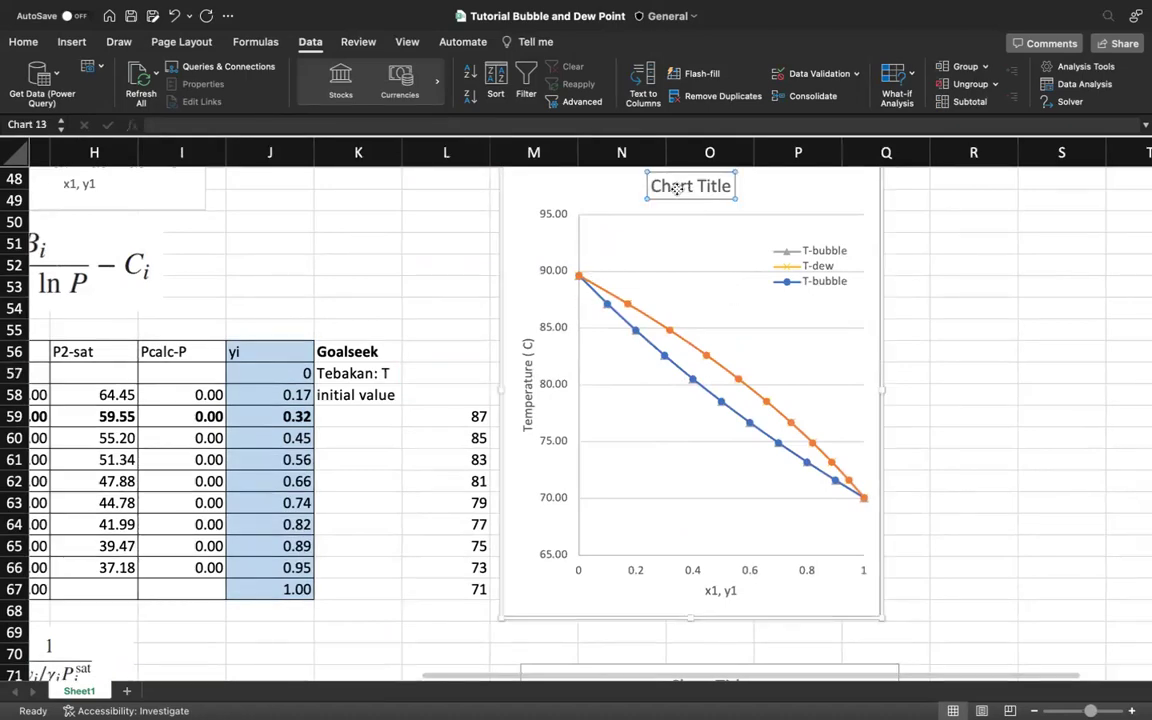
double_click(677, 188)
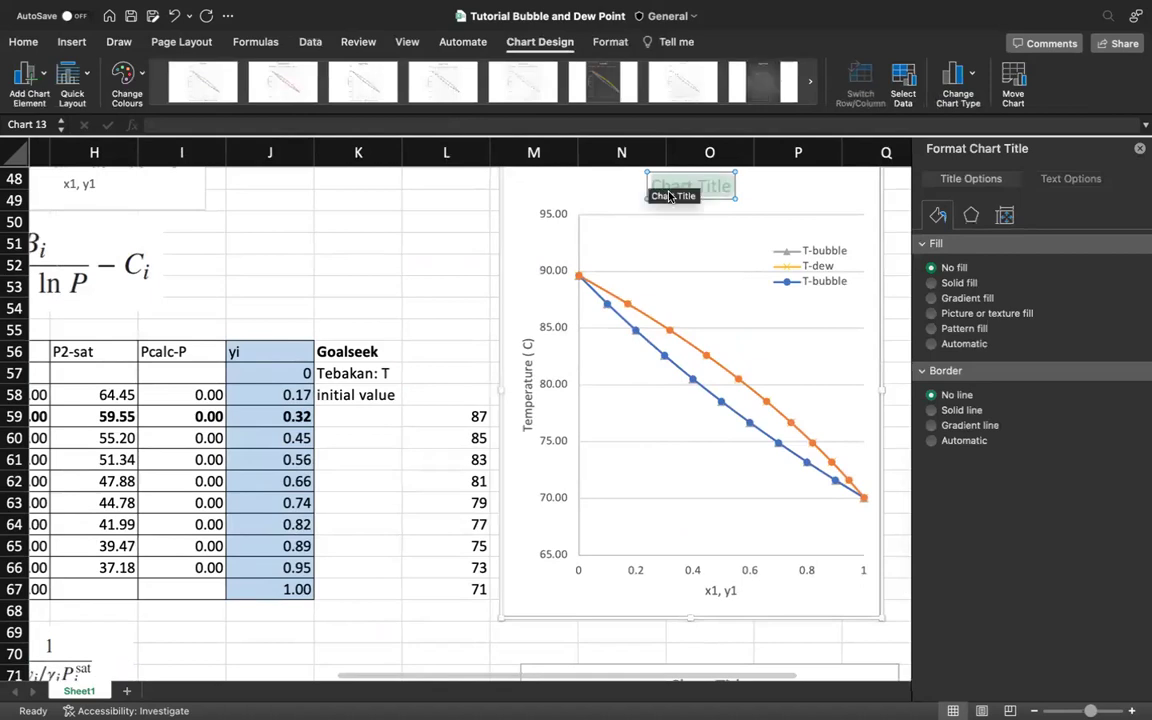
text(T-x-y)
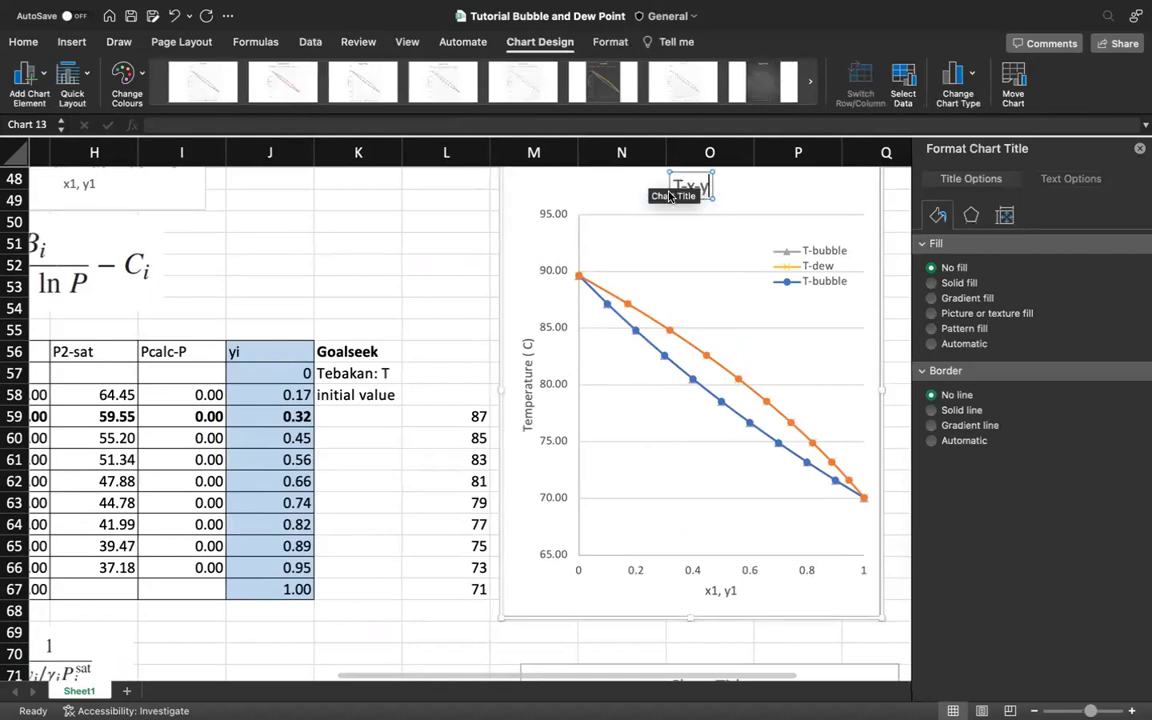
text( Da)
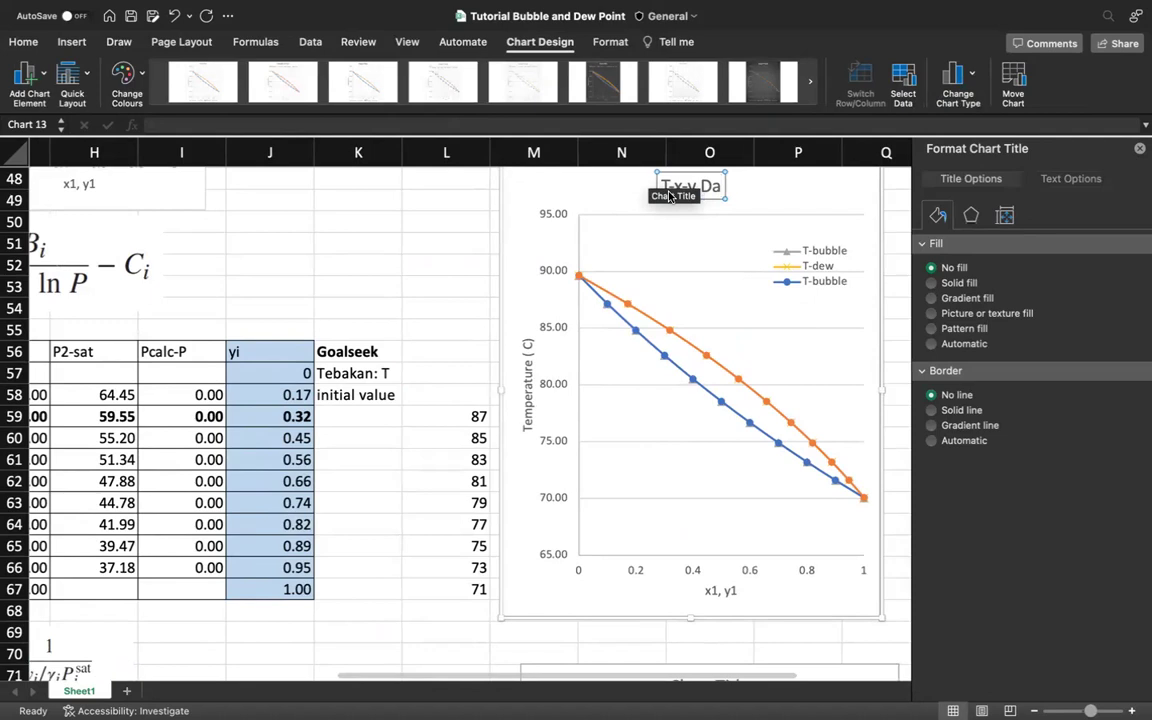
text(g)
key(BackSpace)
key(BackSpace)
text(iagram at 70 kPa)
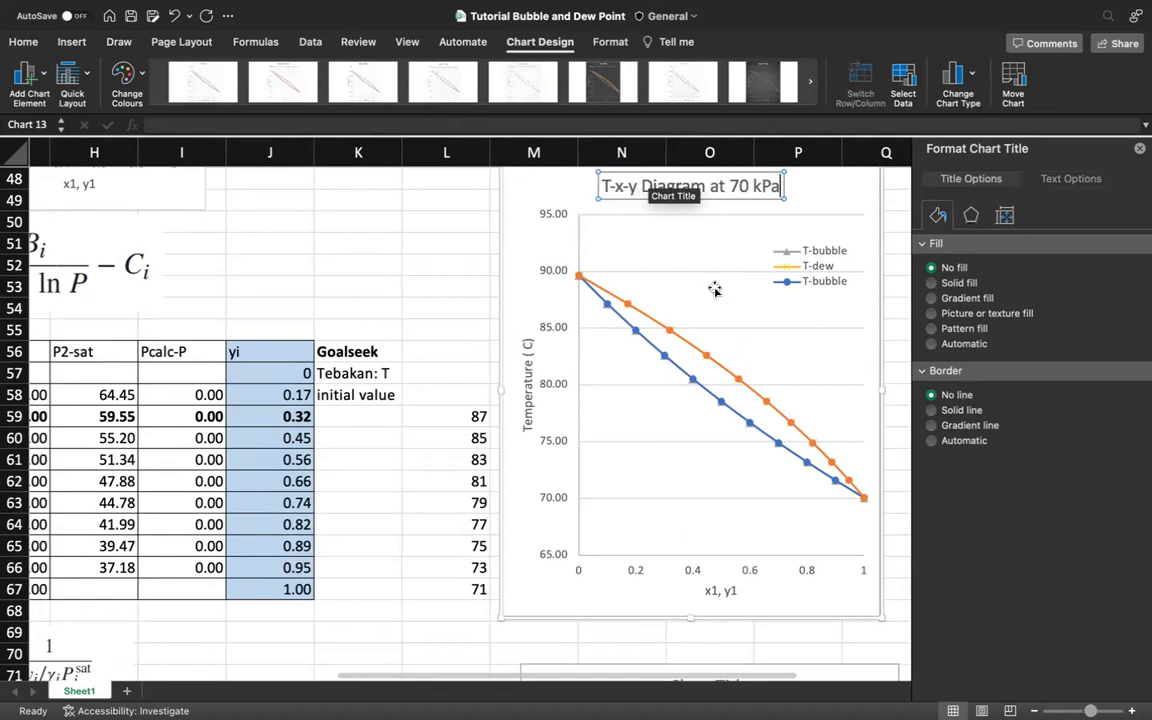
click(537, 578)
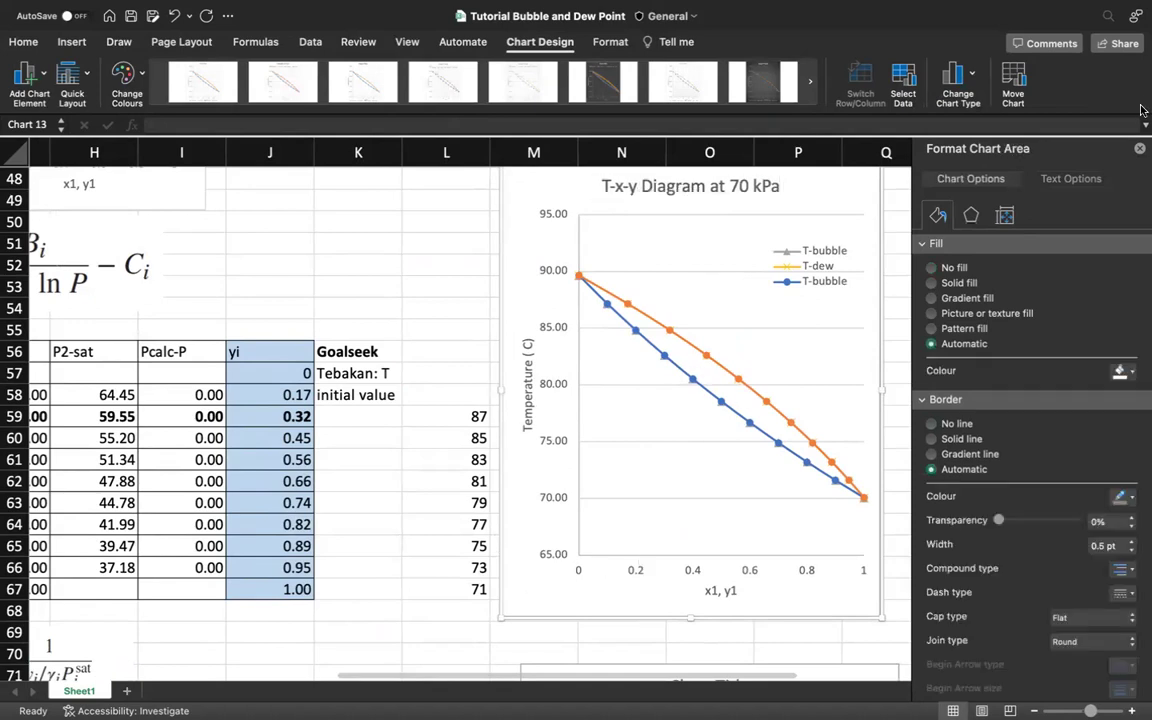
click(1139, 150)
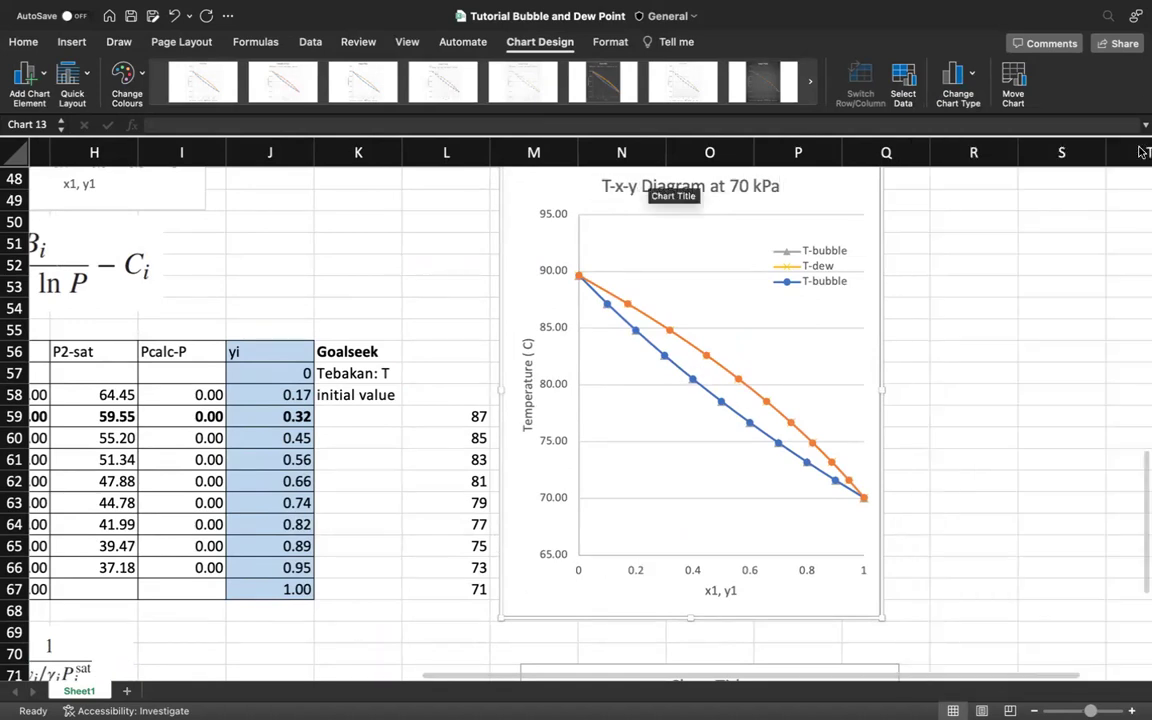
Make the y1 = 0.2 row (row 77) of the dew-temperature table bold
scroll(334, 468, left, 1)
scroll(337, 470, left, 5)
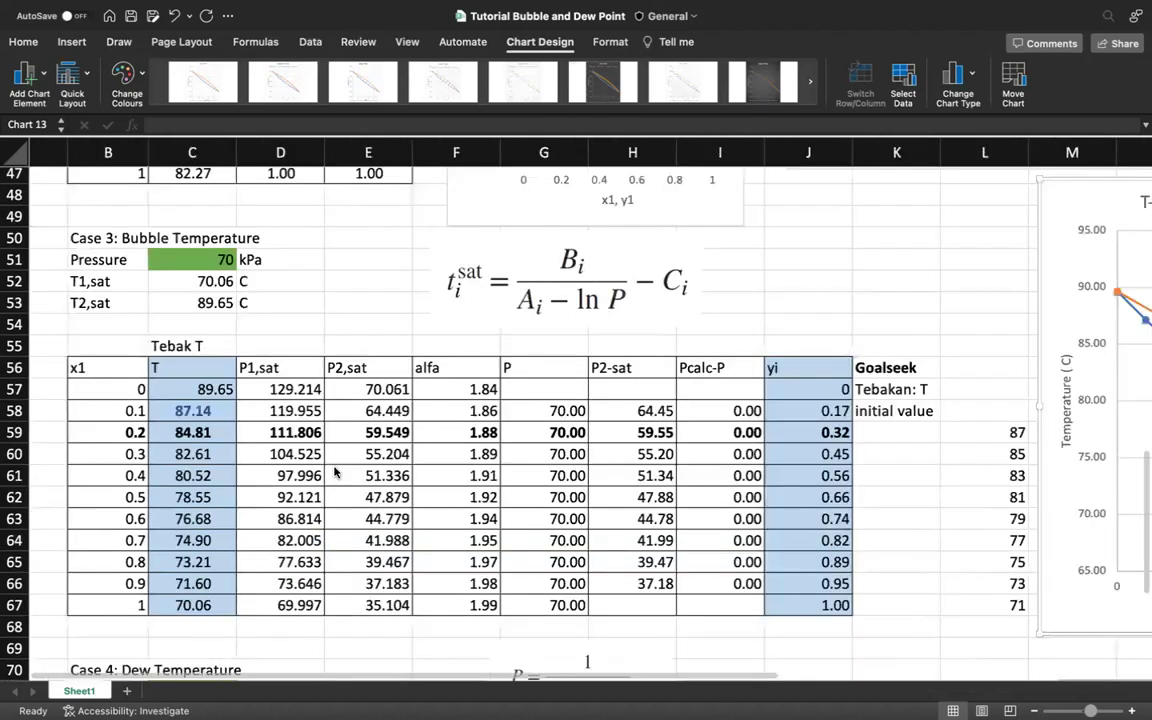
scroll(337, 470, down, 5)
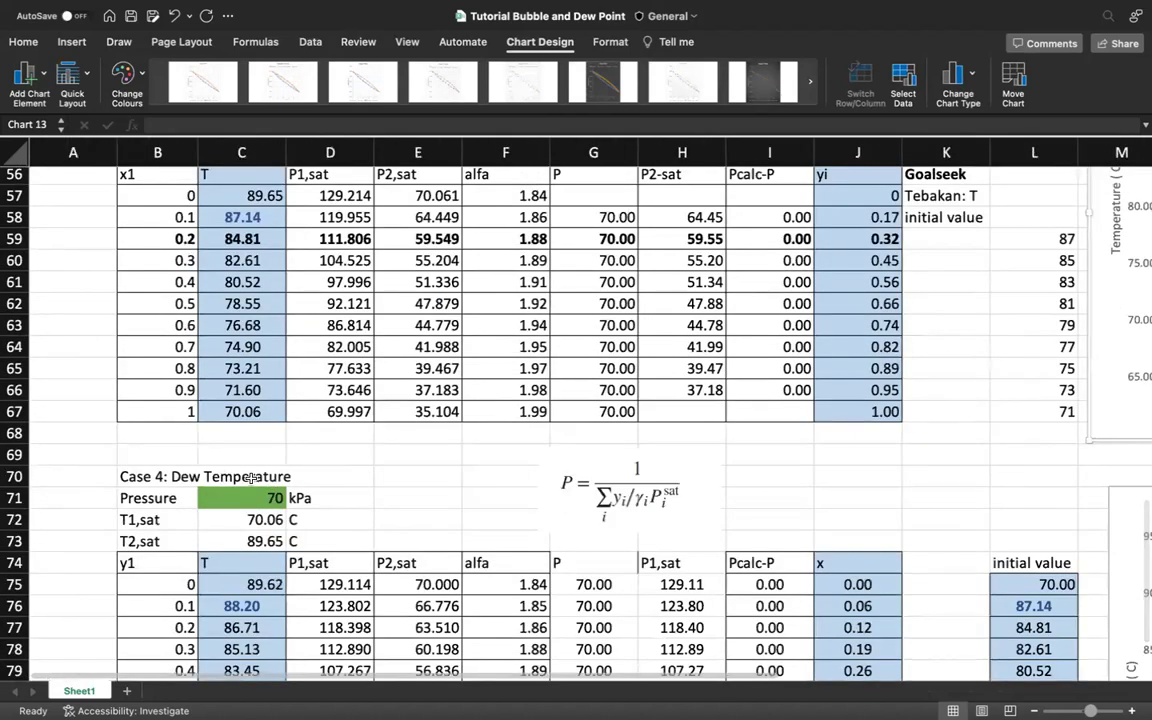
scroll(252, 478, down, 2)
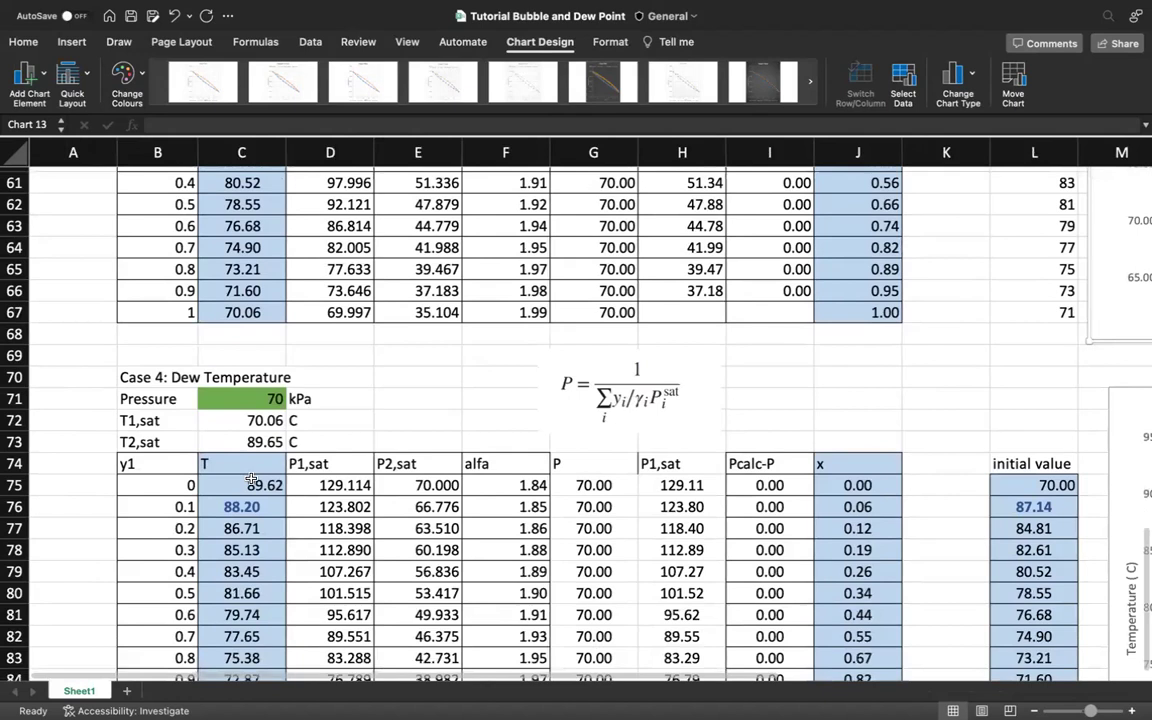
click(200, 377)
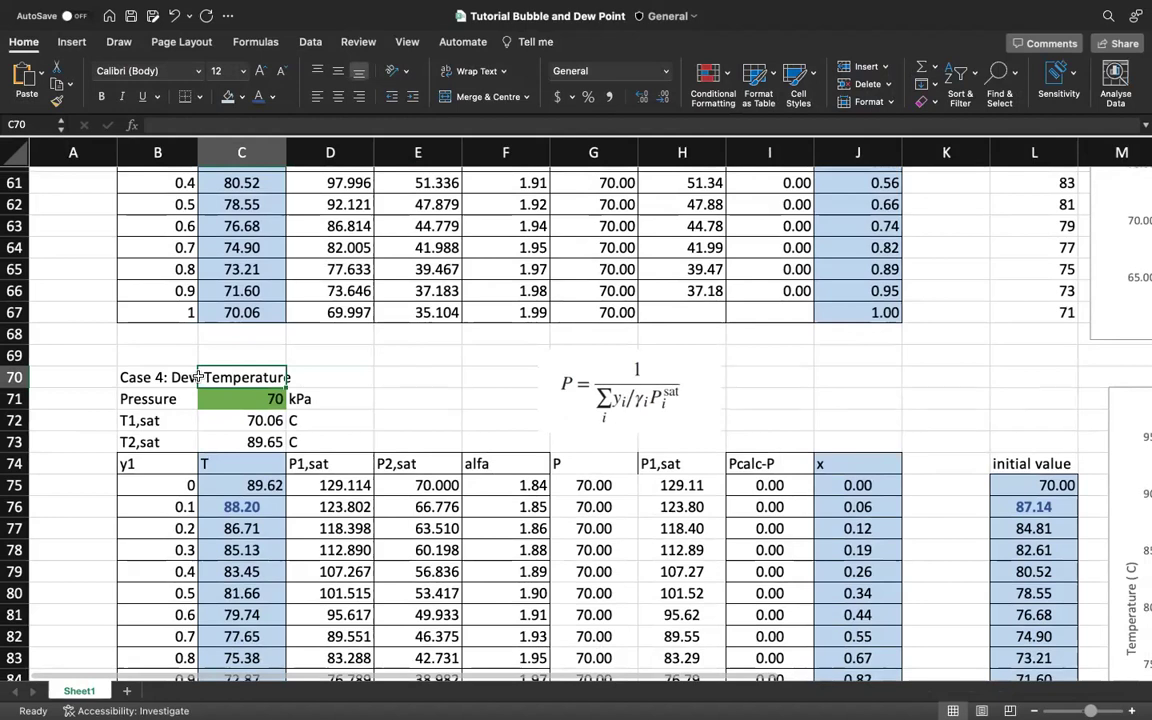
click(148, 463)
click(161, 484)
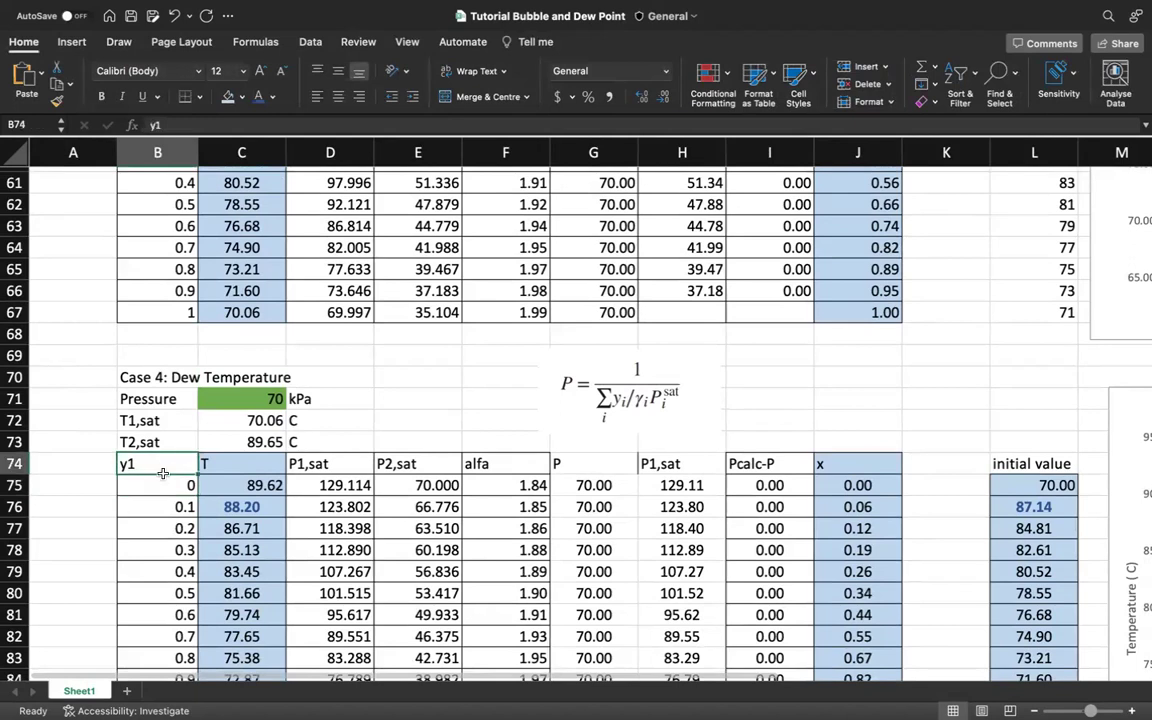
click(164, 510)
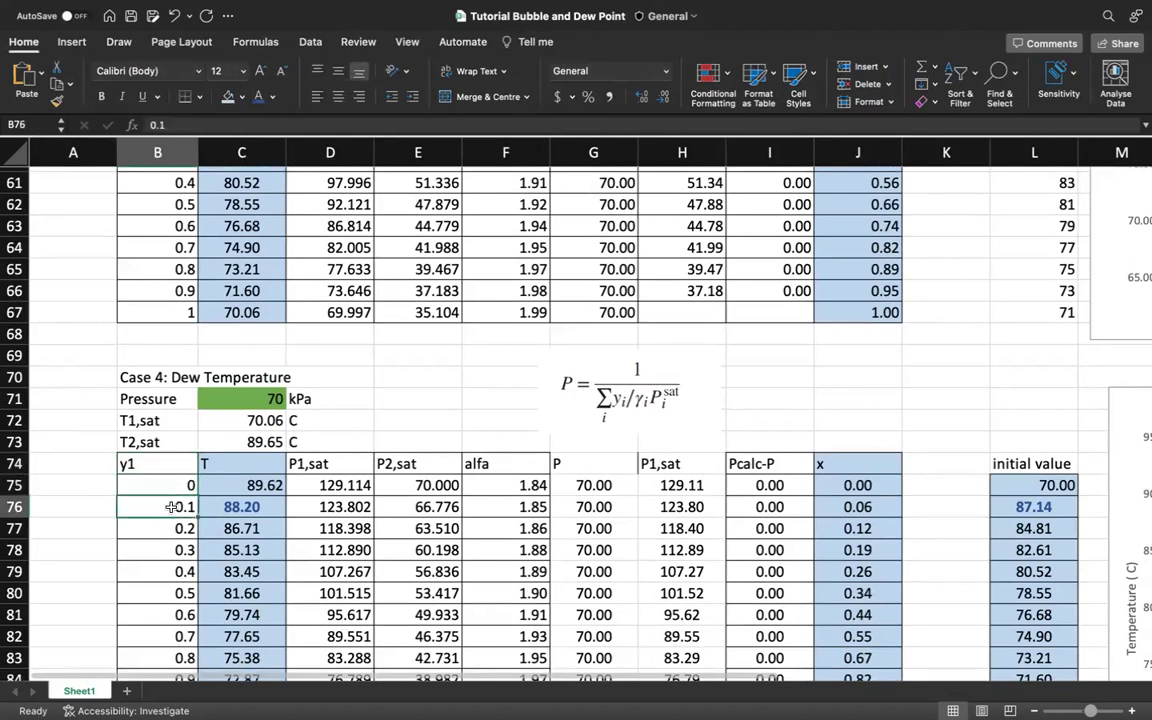
scroll(170, 507, down, 3)
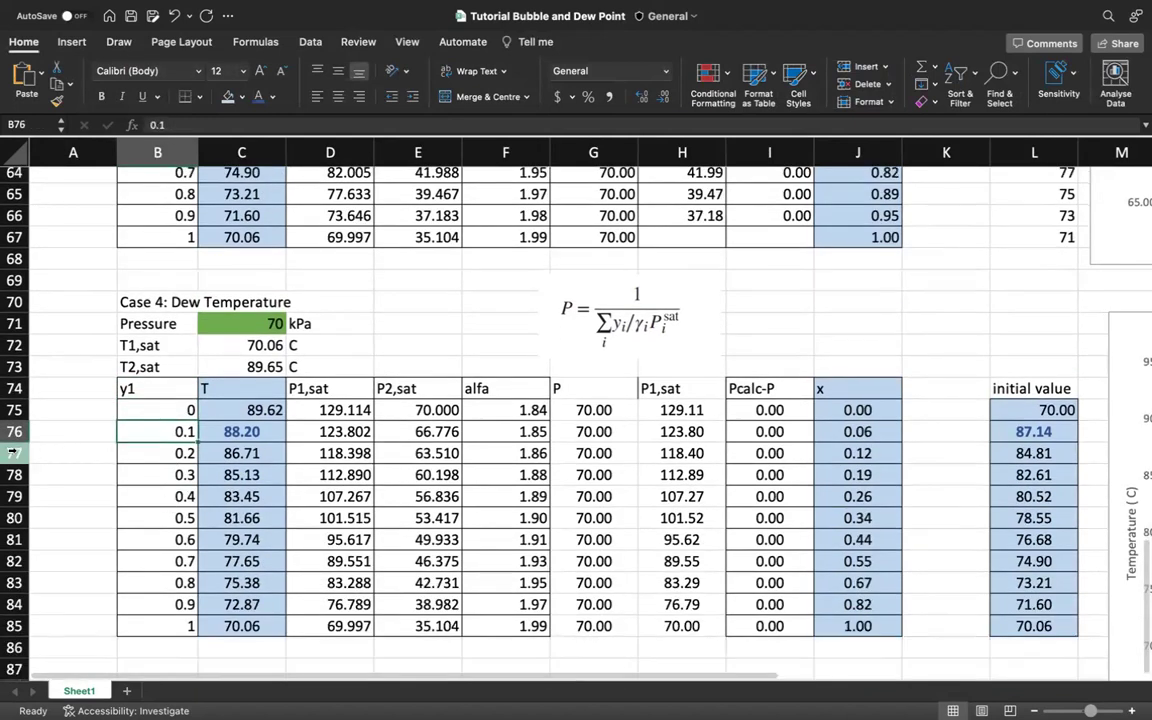
click(13, 452)
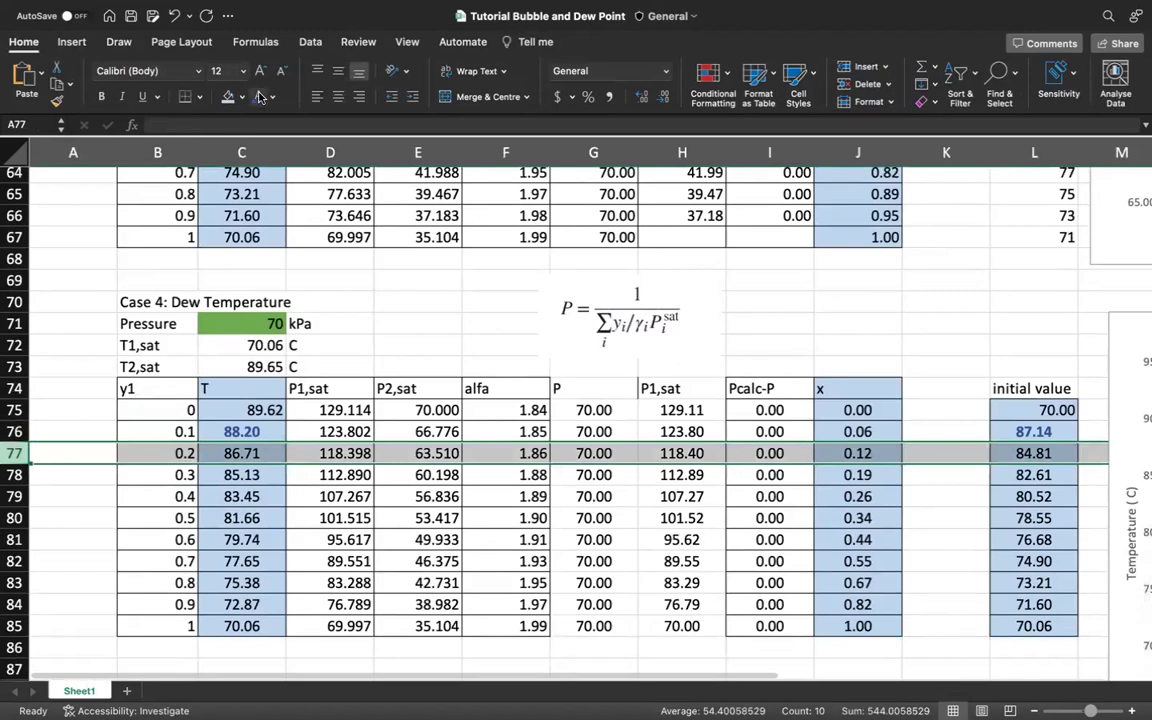
click(101, 96)
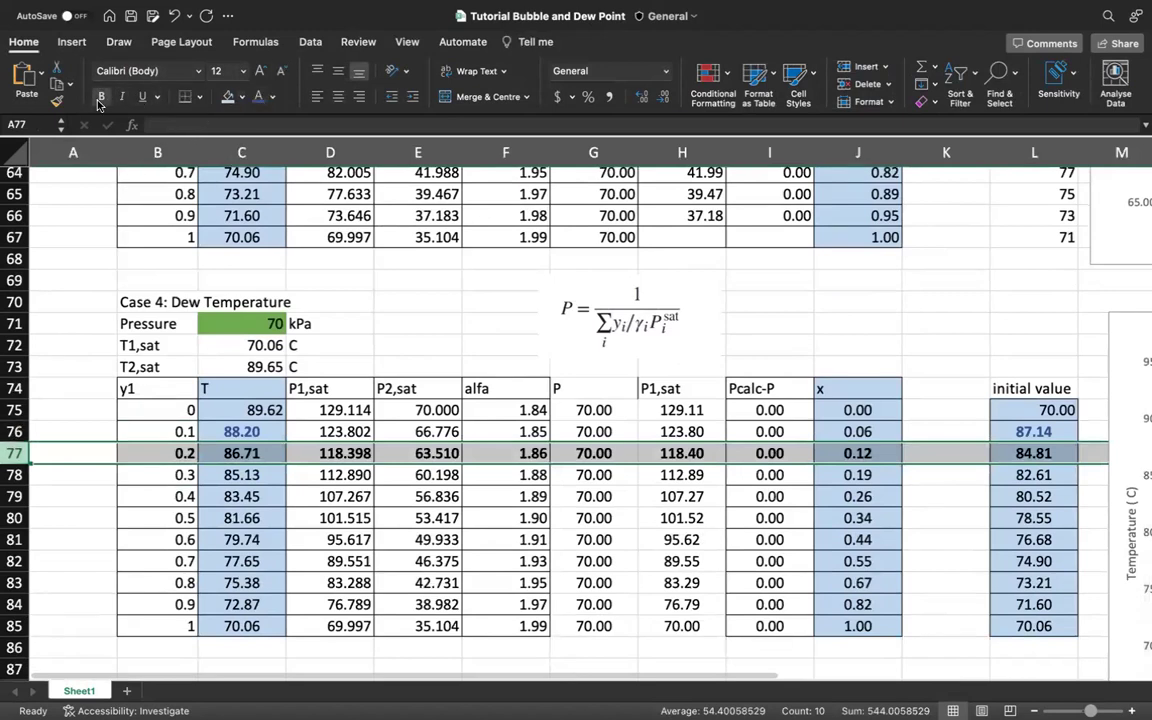
Compare the solved dew temperature in C77 with the initial guess in L77
click(170, 453)
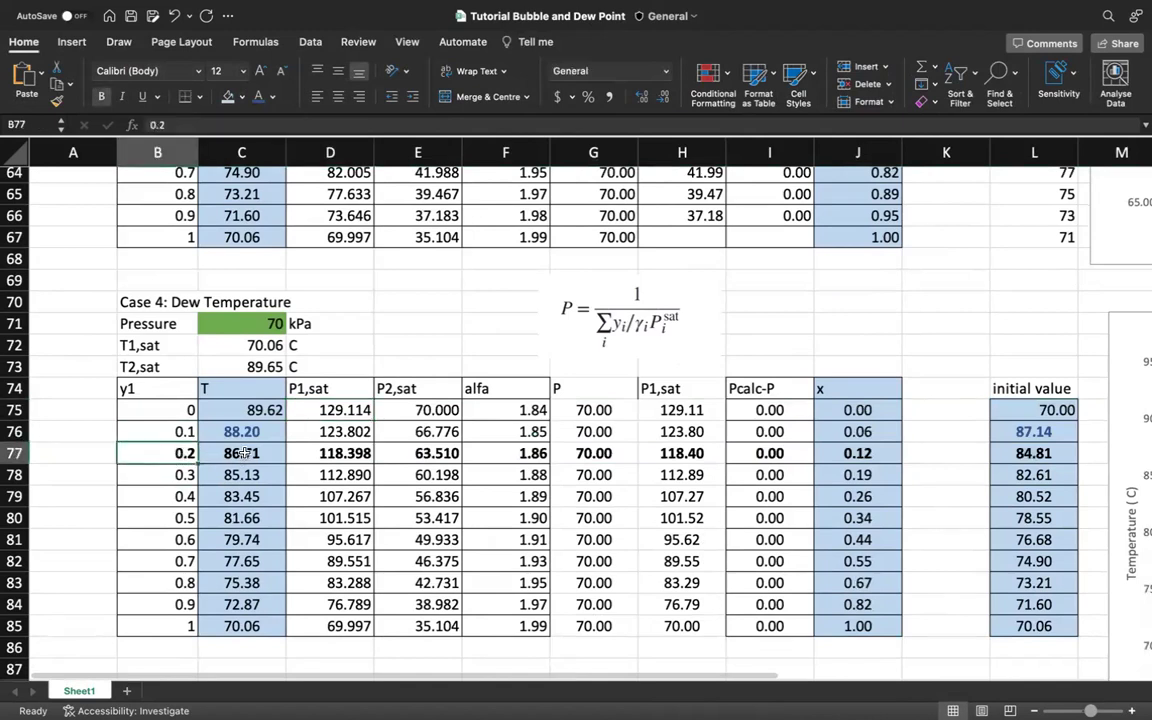
click(244, 453)
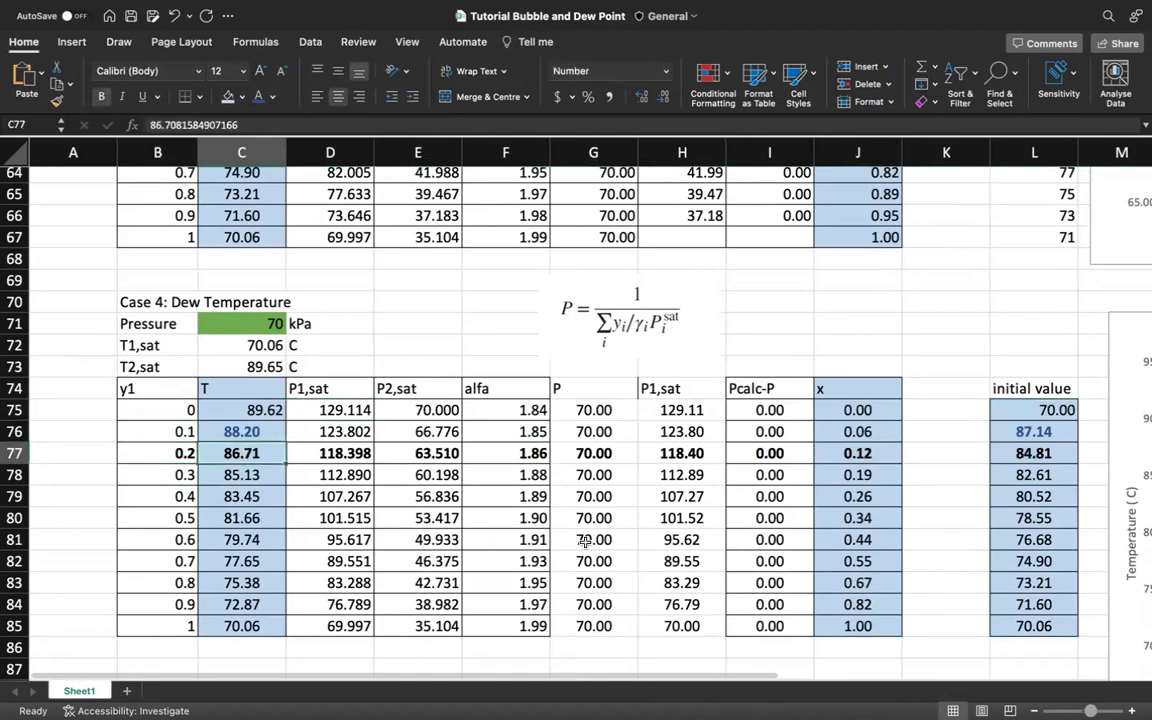
click(1017, 456)
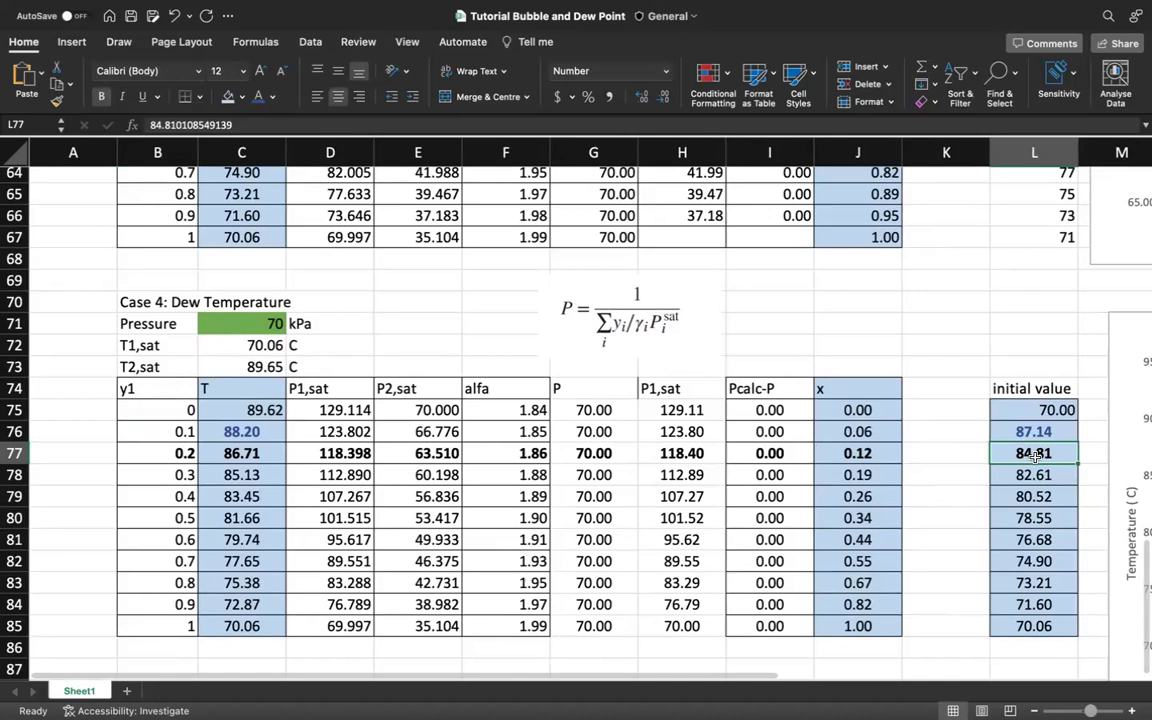
click(243, 452)
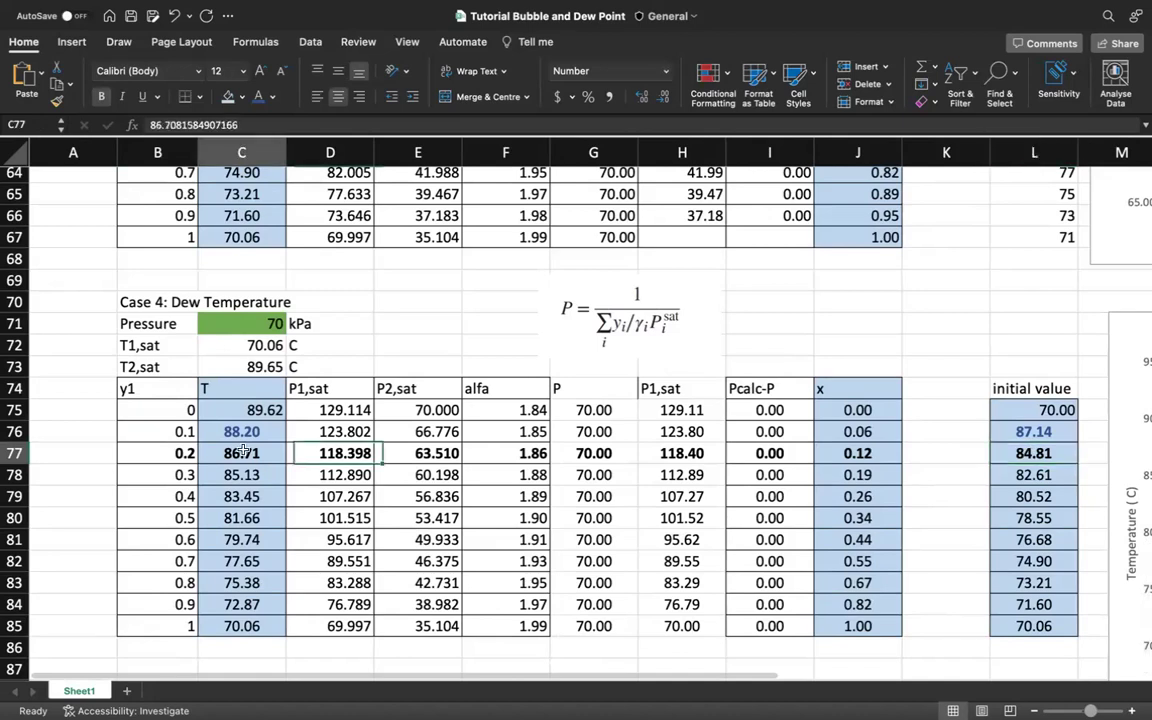
Replace the y1 = 0.2 dew temperature in C77 with 84
text(84)
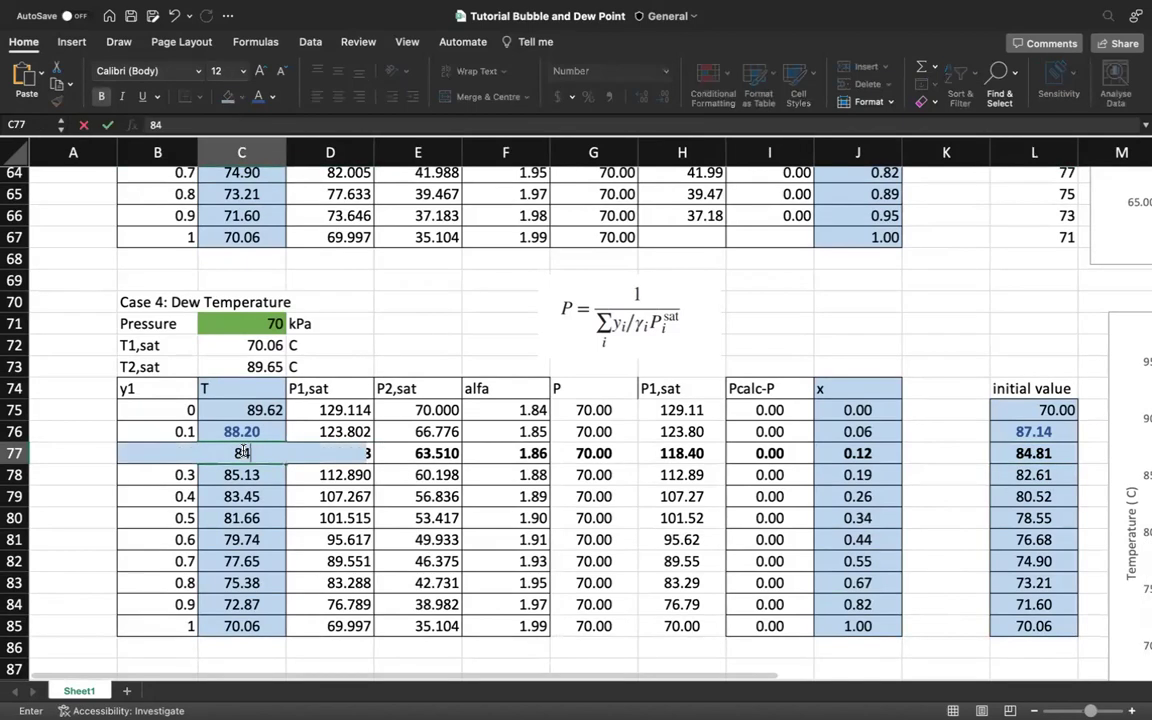
text(.81)
key(BackSpace)
key(BackSpace)
key(BackSpace)
key(Return)
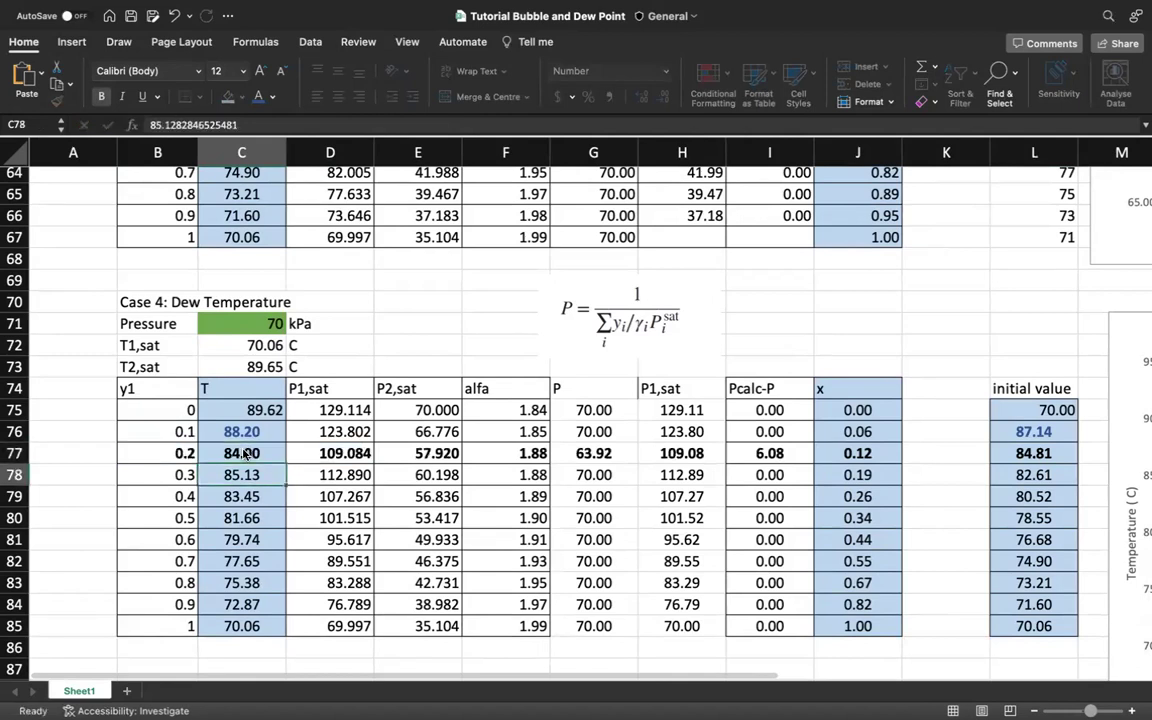
click(245, 453)
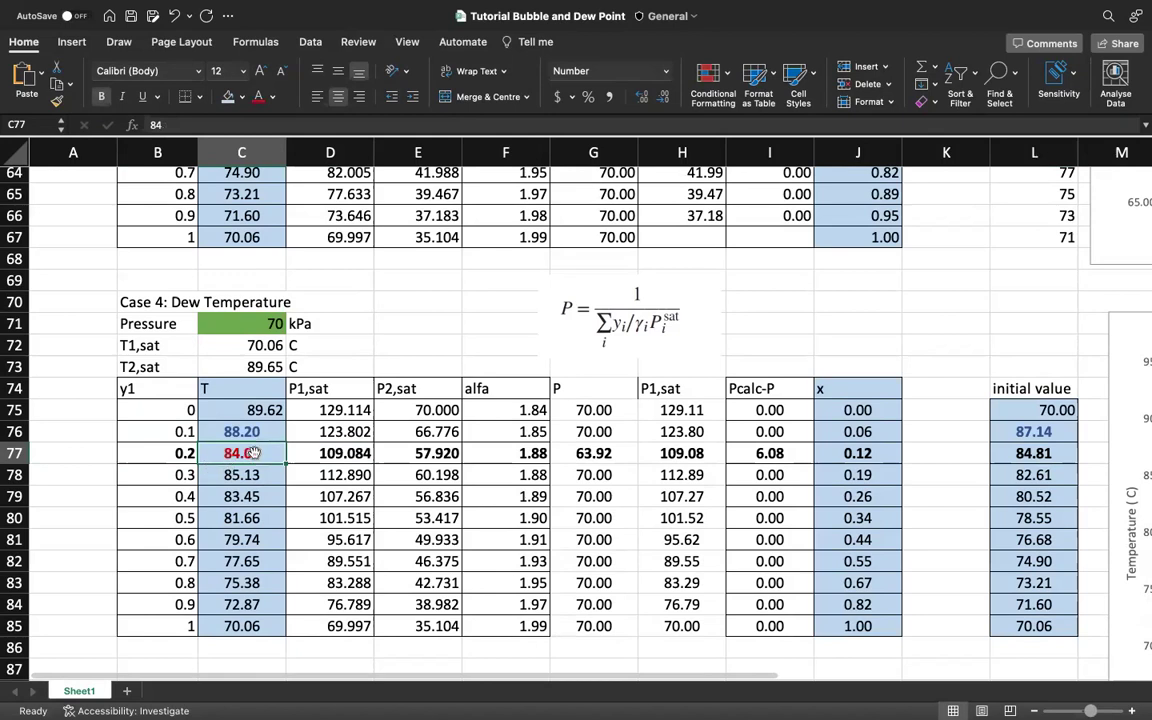
Check the row 77 formulas for P1,sat, P2,sat, alfa and calculated pressure
click(343, 454)
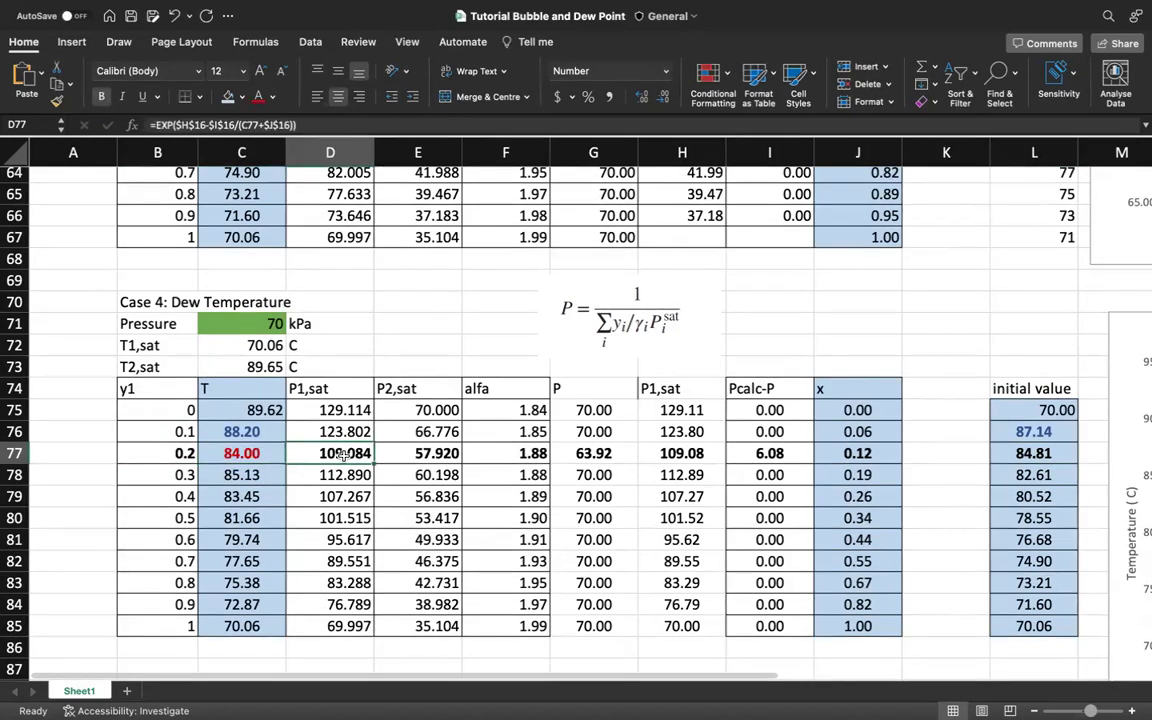
click(320, 122)
key(Return)
click(288, 122)
key(Escape)
click(445, 453)
click(508, 449)
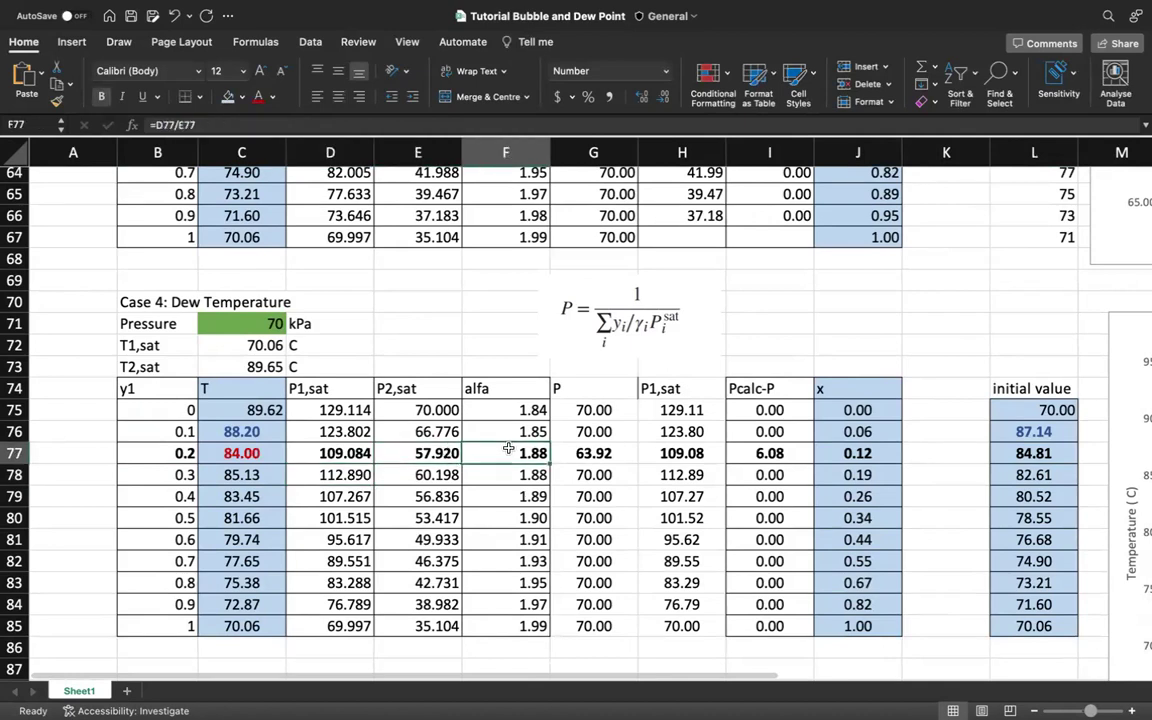
click(590, 454)
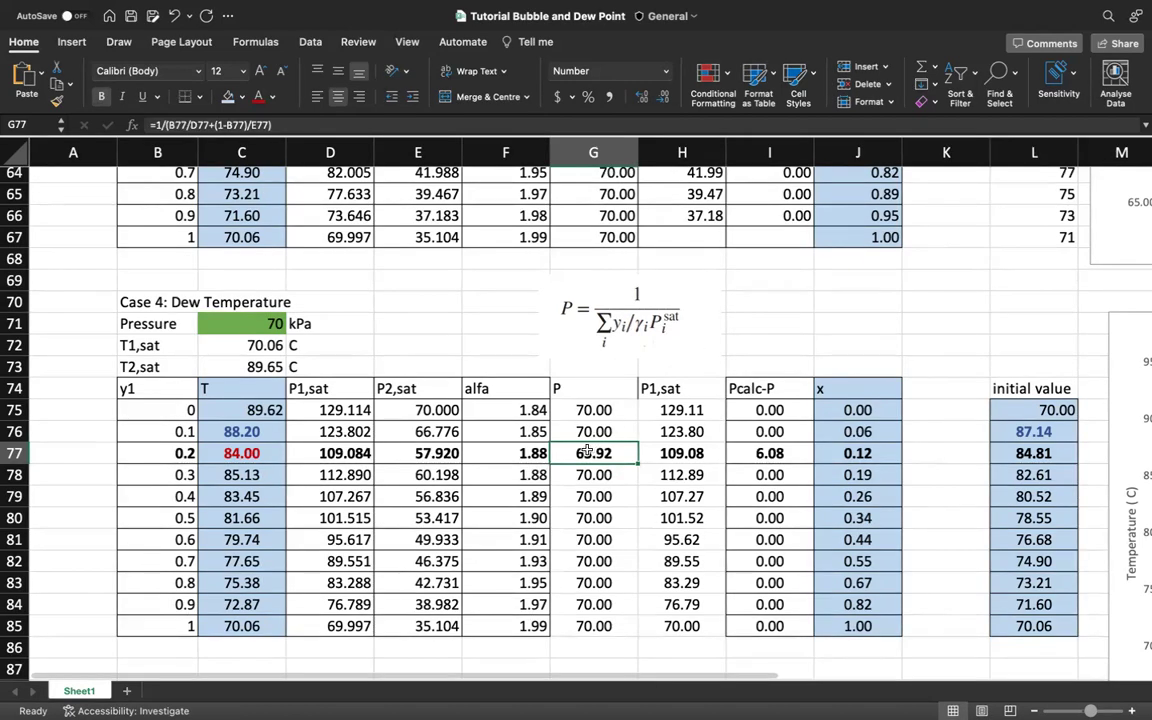
click(690, 458)
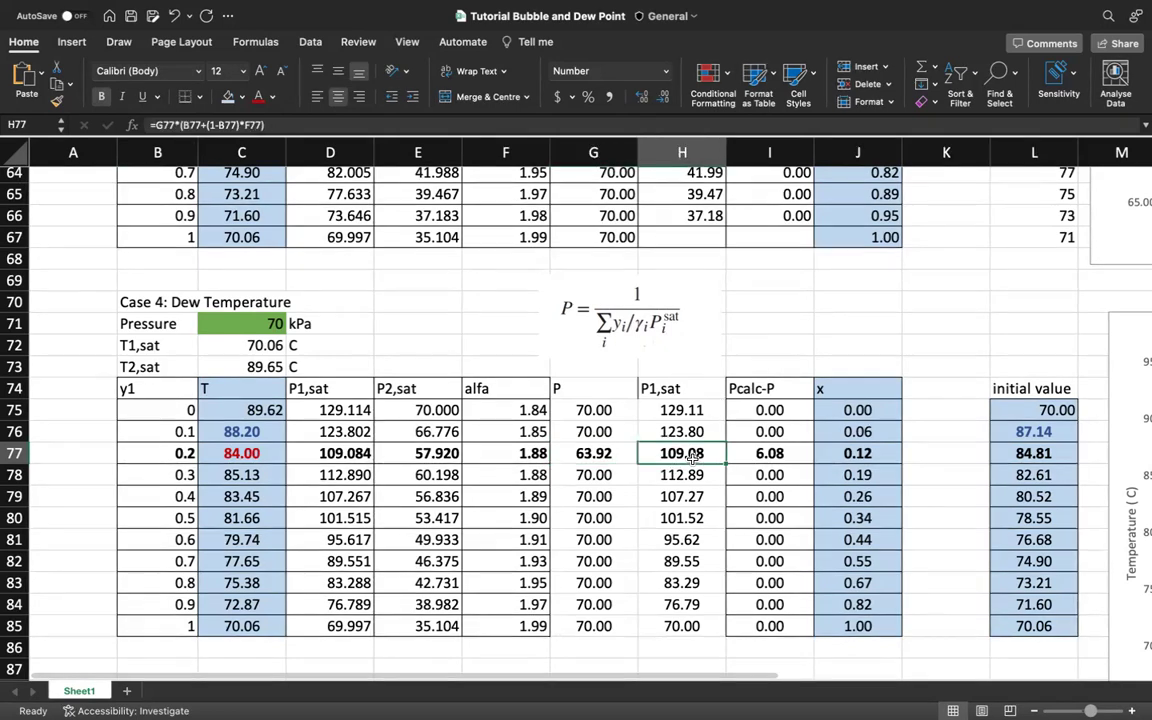
click(321, 127)
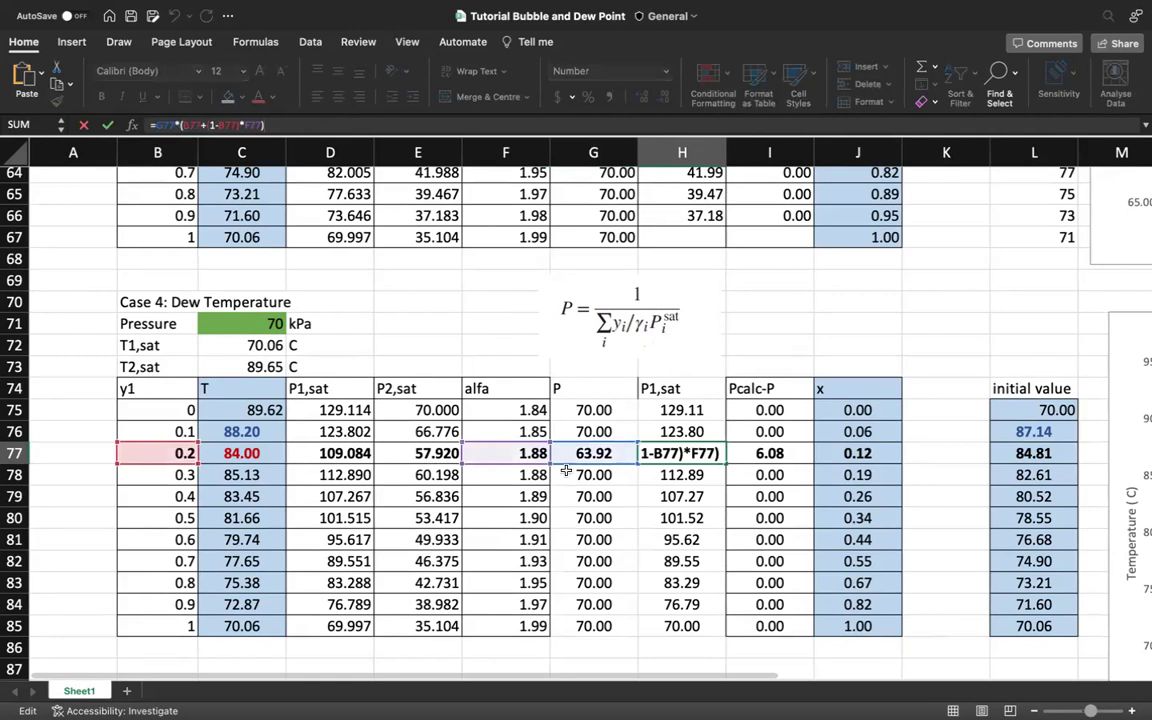
click(662, 478)
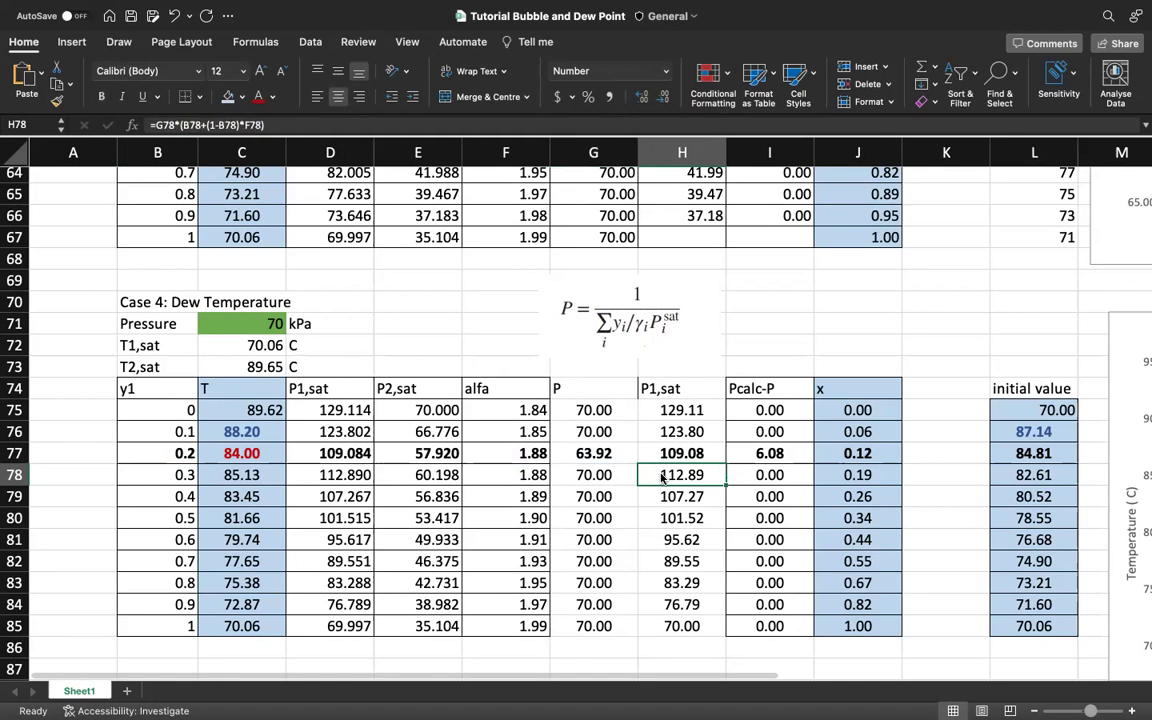
click(615, 456)
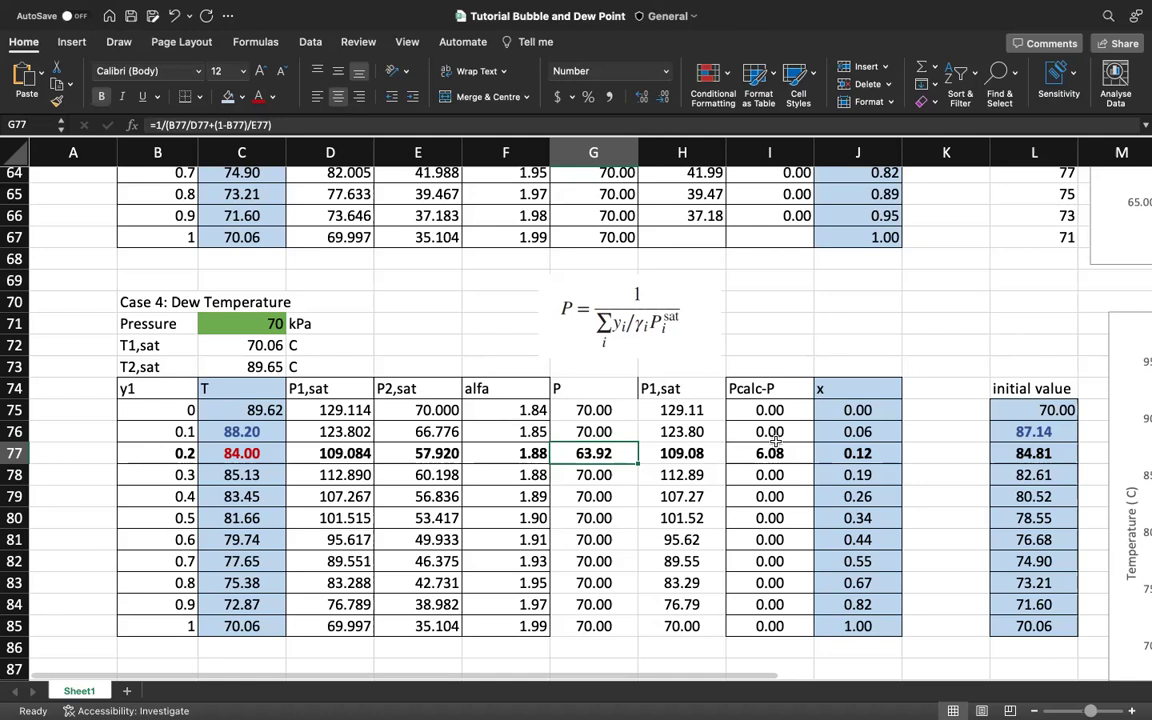
Compare the calculated 63.92 kPa with the 70 kPa system pressure, giving residual 6.08
key(Right)
key(Right)
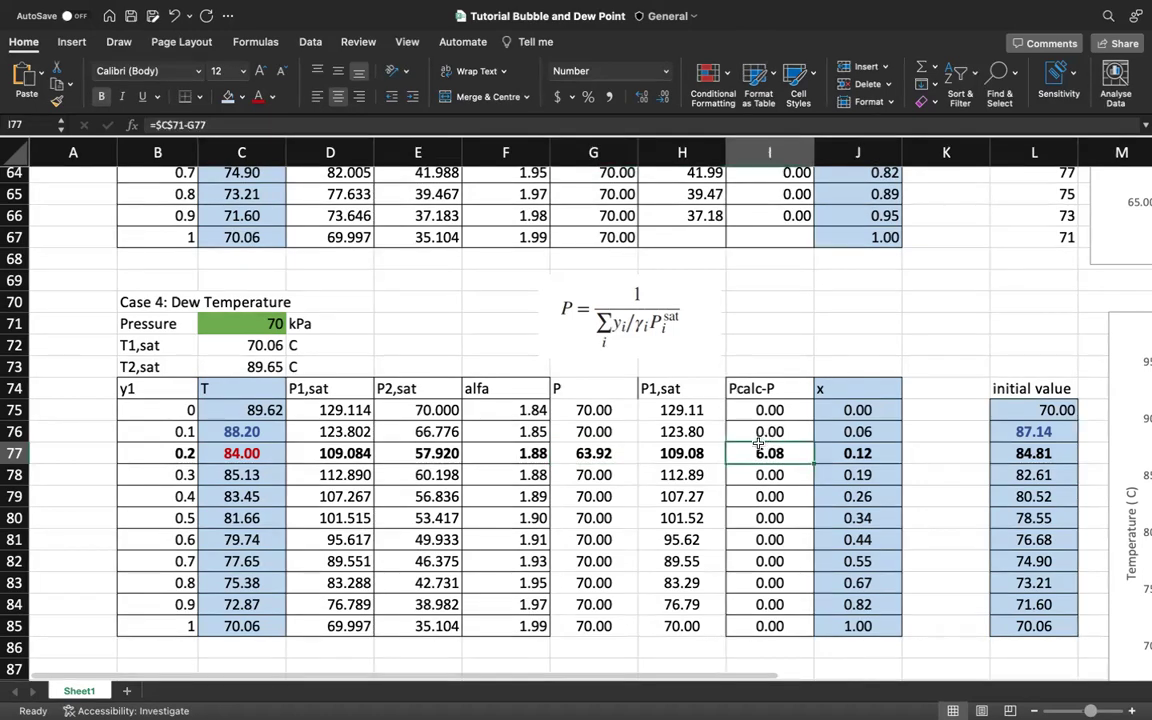
click(592, 454)
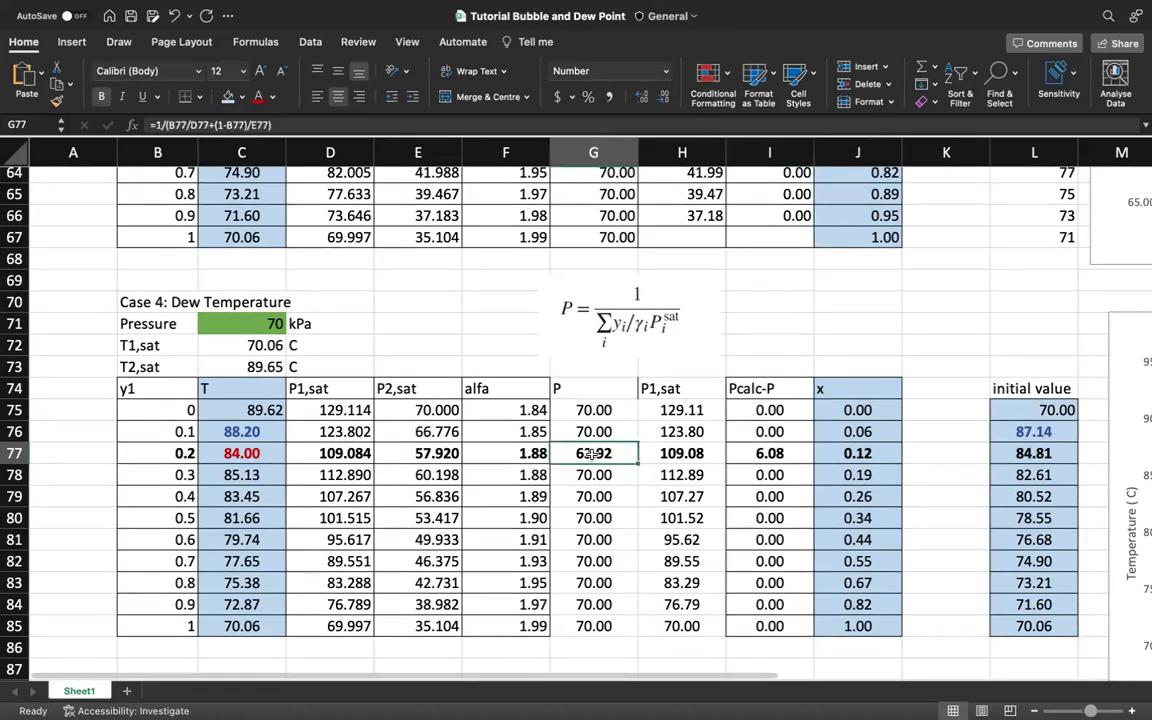
click(262, 326)
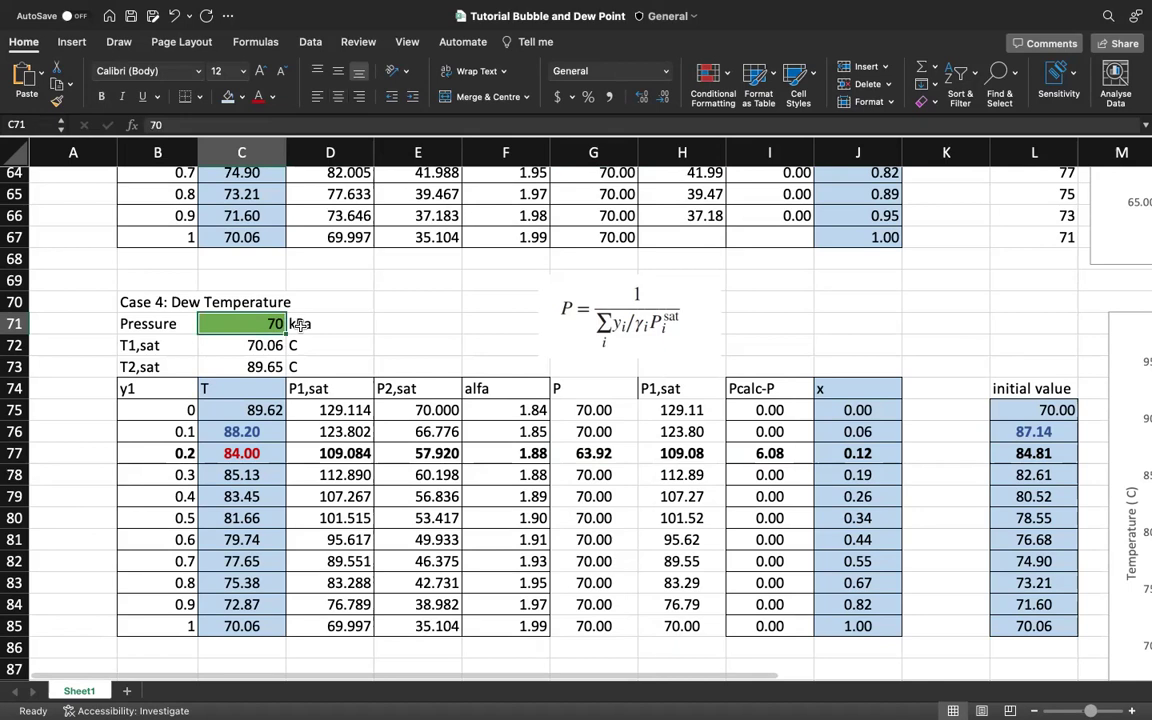
click(241, 453)
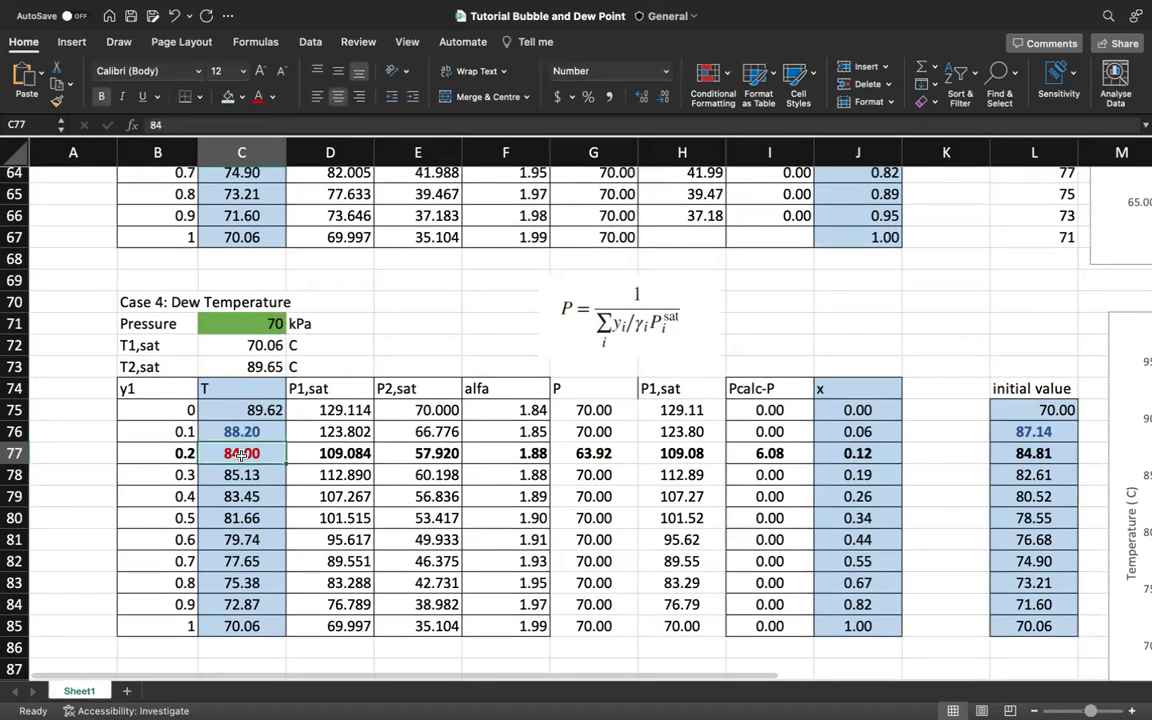
click(604, 457)
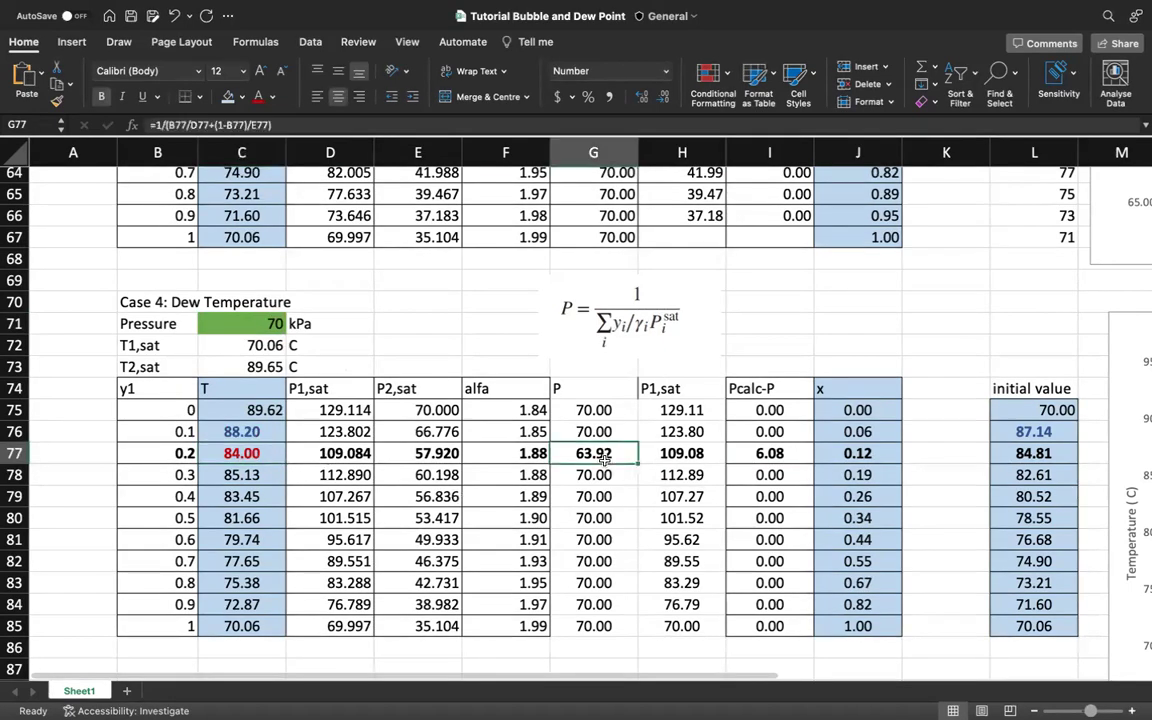
click(767, 453)
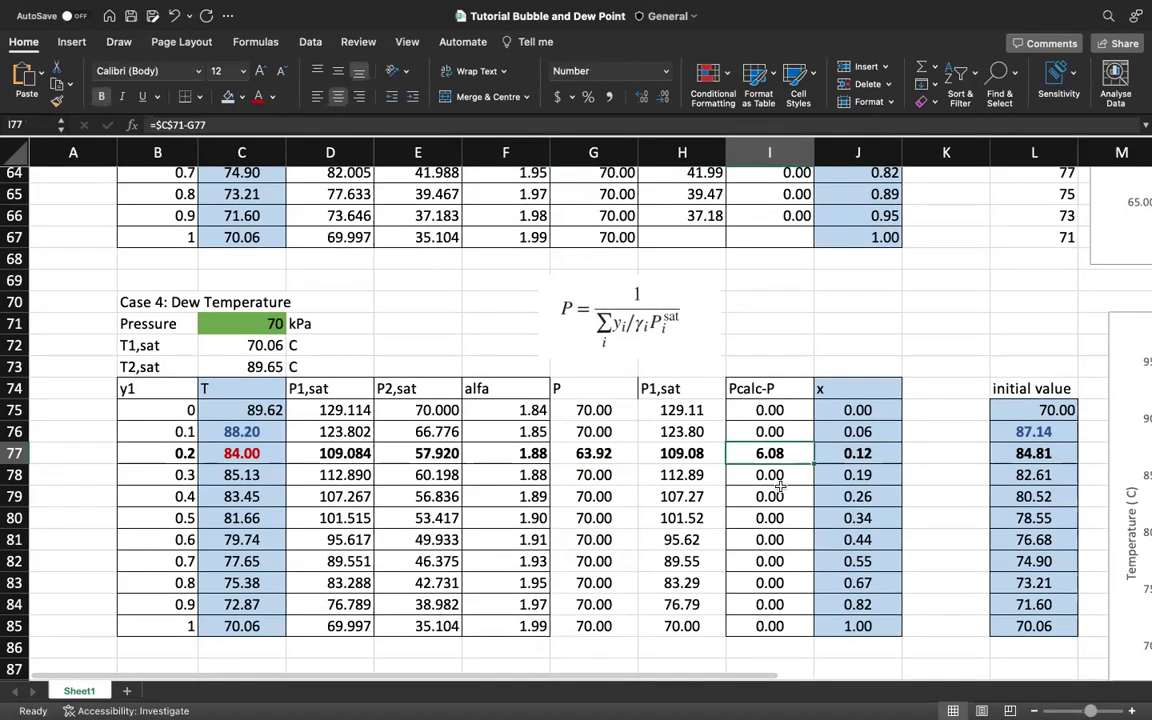
click(607, 458)
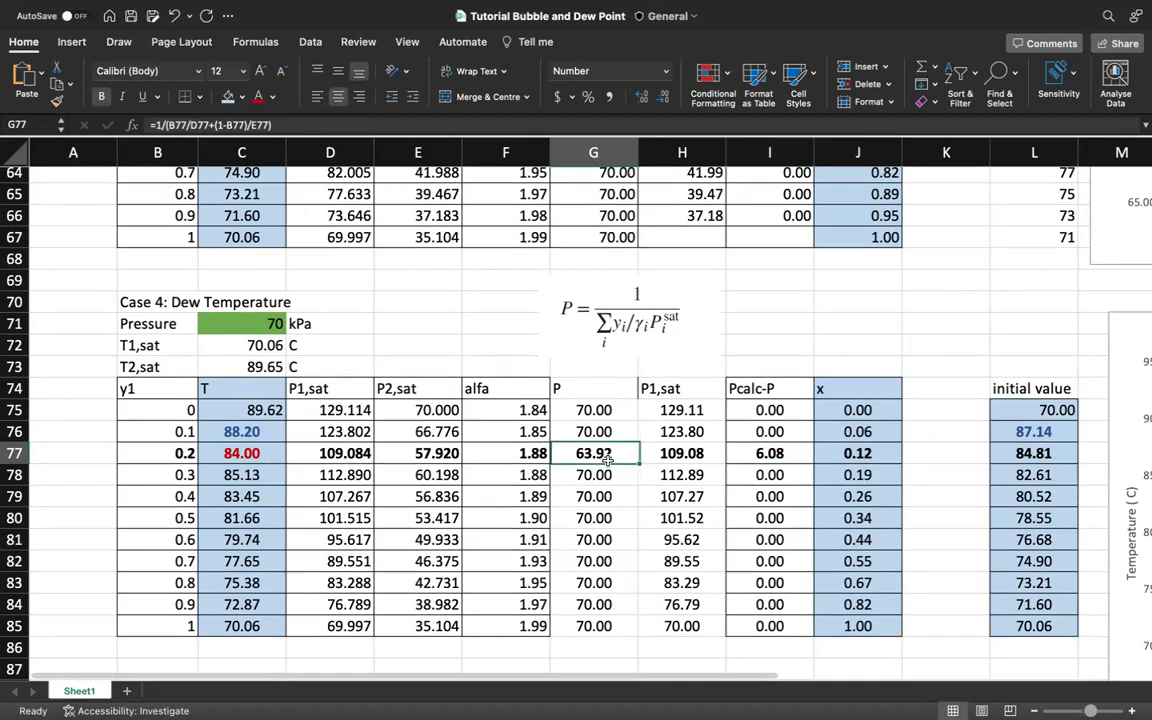
click(262, 318)
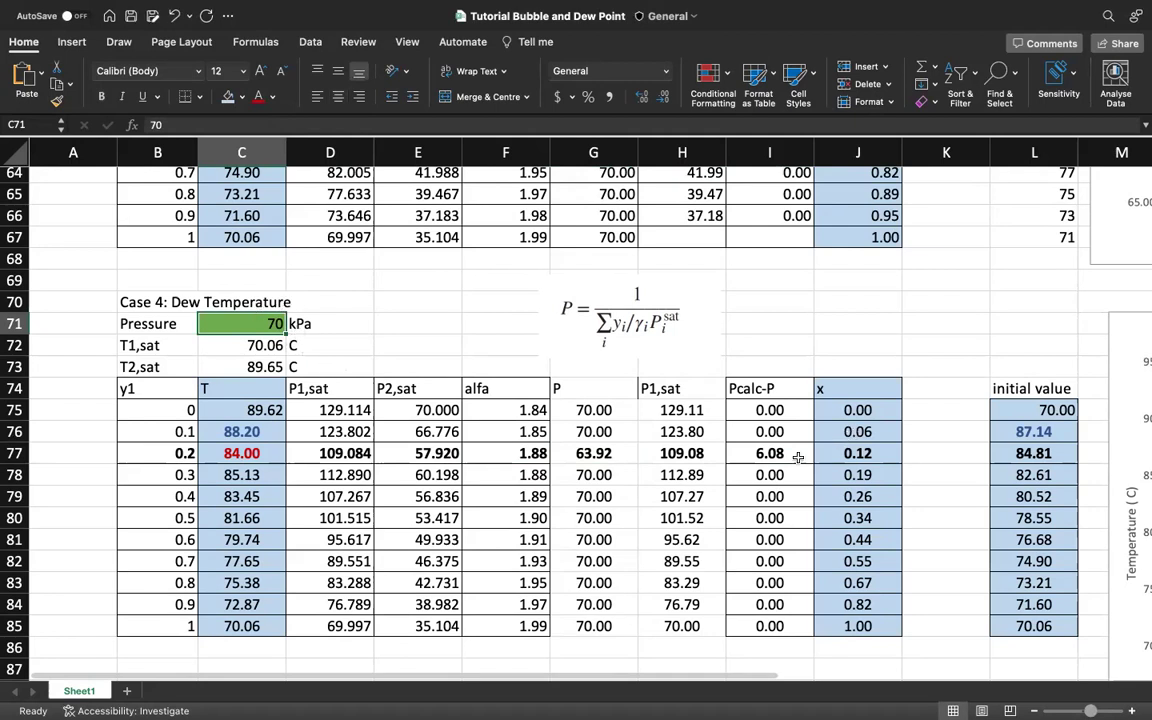
click(784, 465)
key(Up)
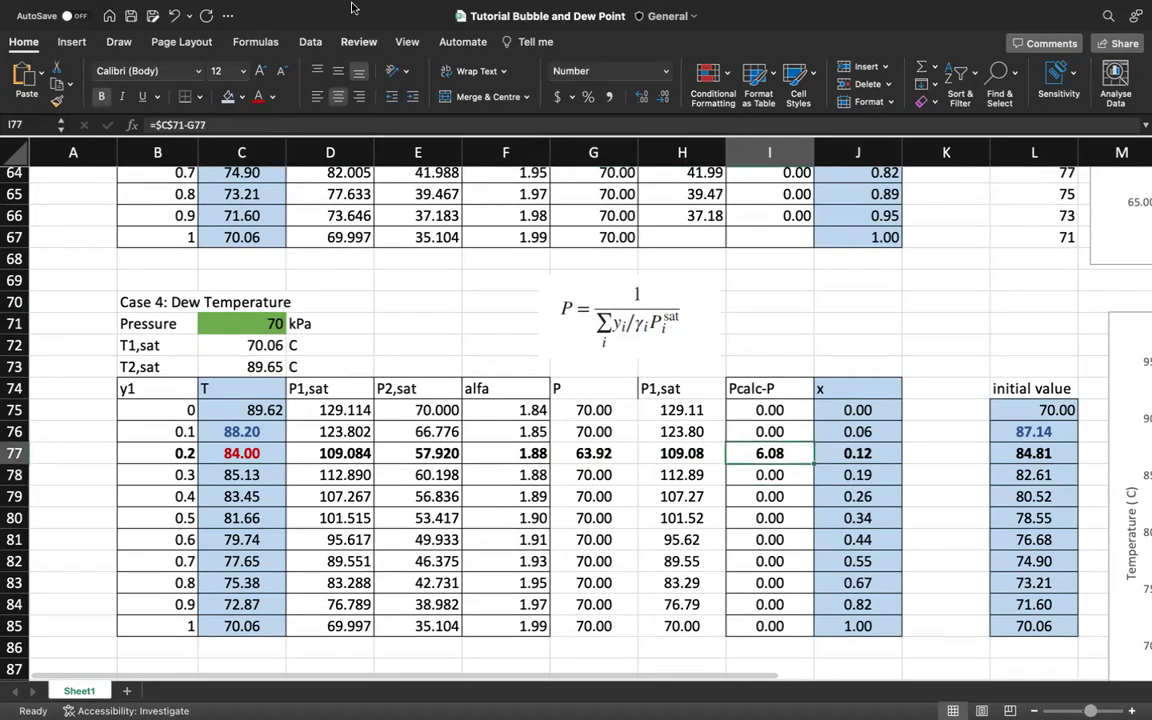
Open Solver and clear the old objective cell reference
click(310, 42)
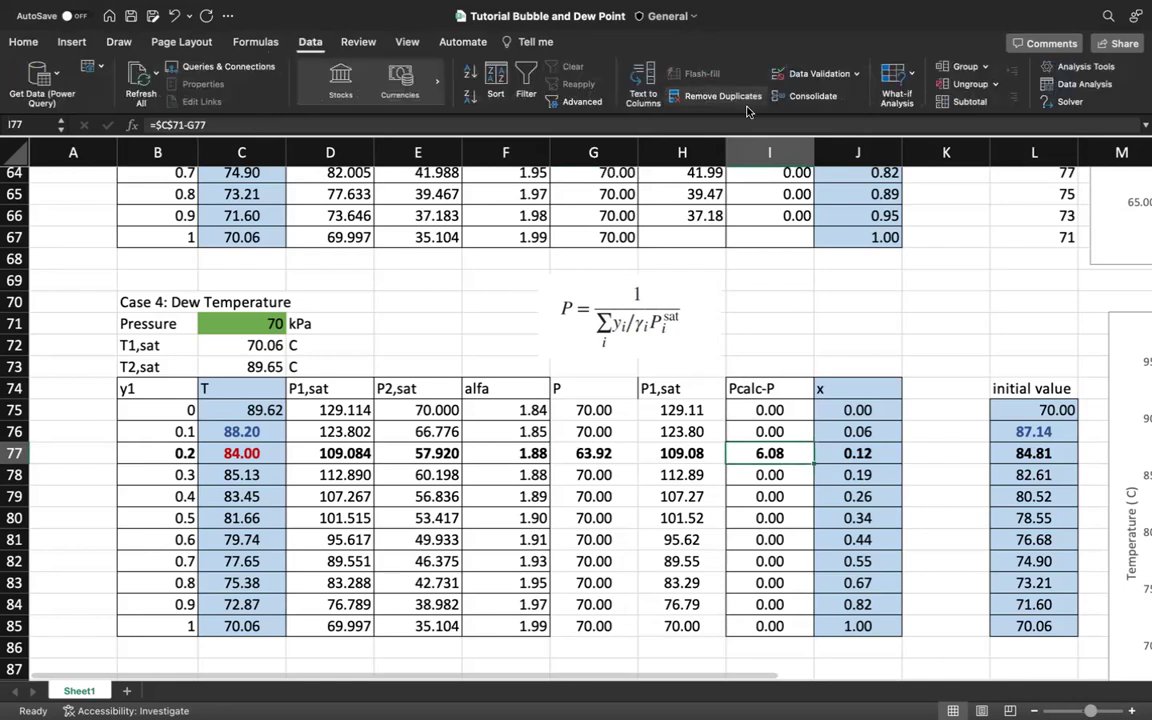
click(1078, 107)
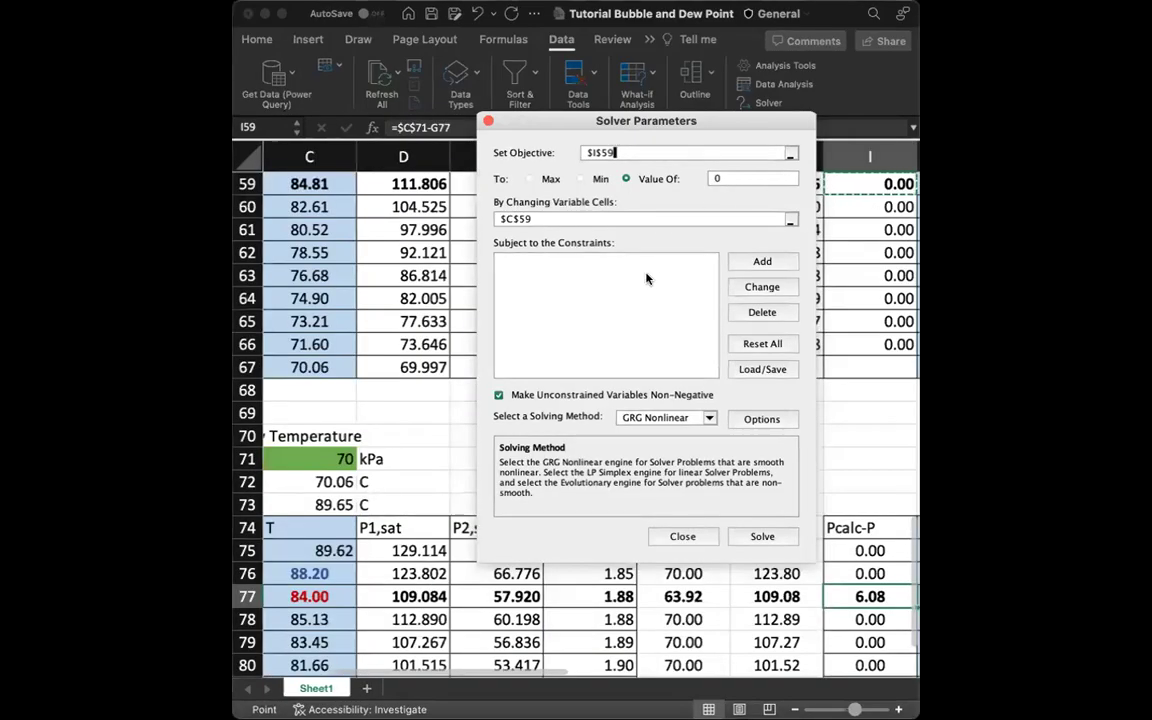
click(792, 152)
scroll(778, 505, down, 2)
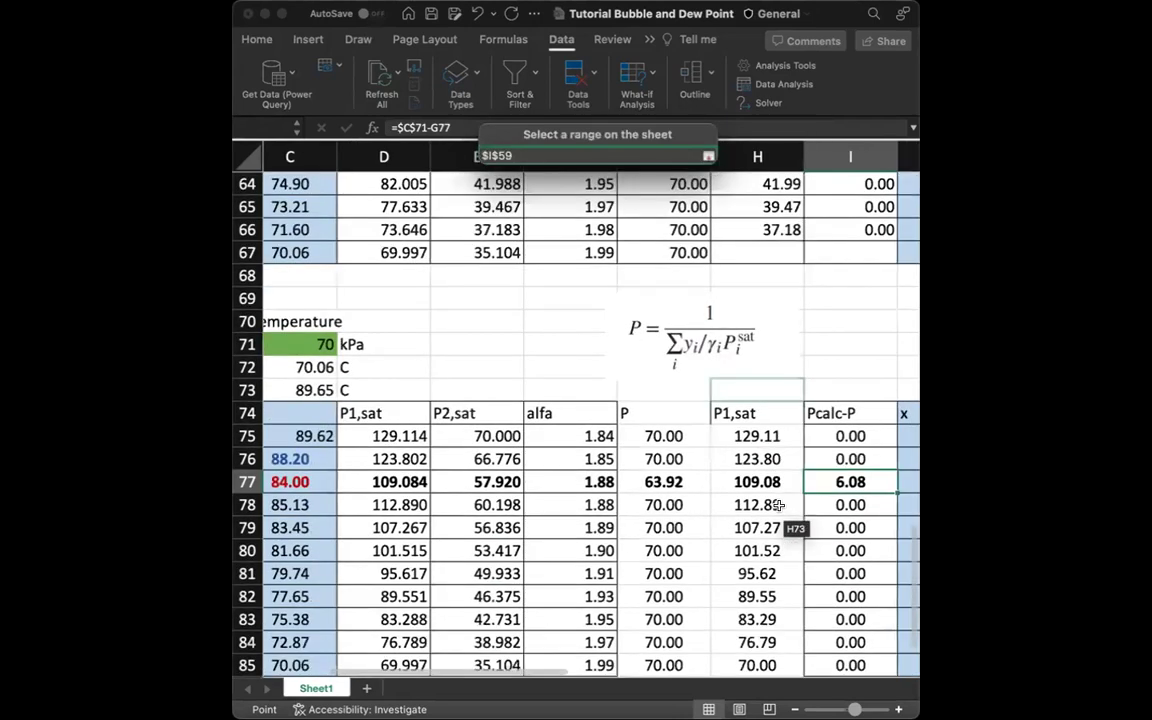
scroll(778, 505, down, 1)
scroll(778, 505, right, 1)
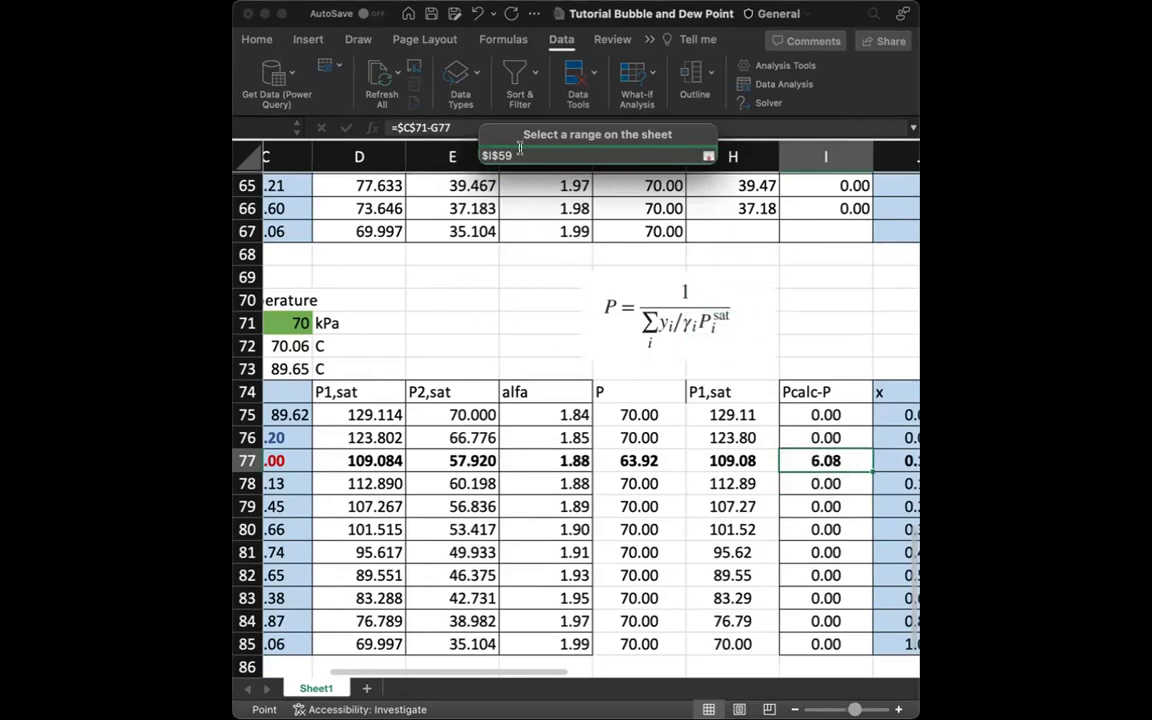
key(BackSpace)
key(BackSpace)
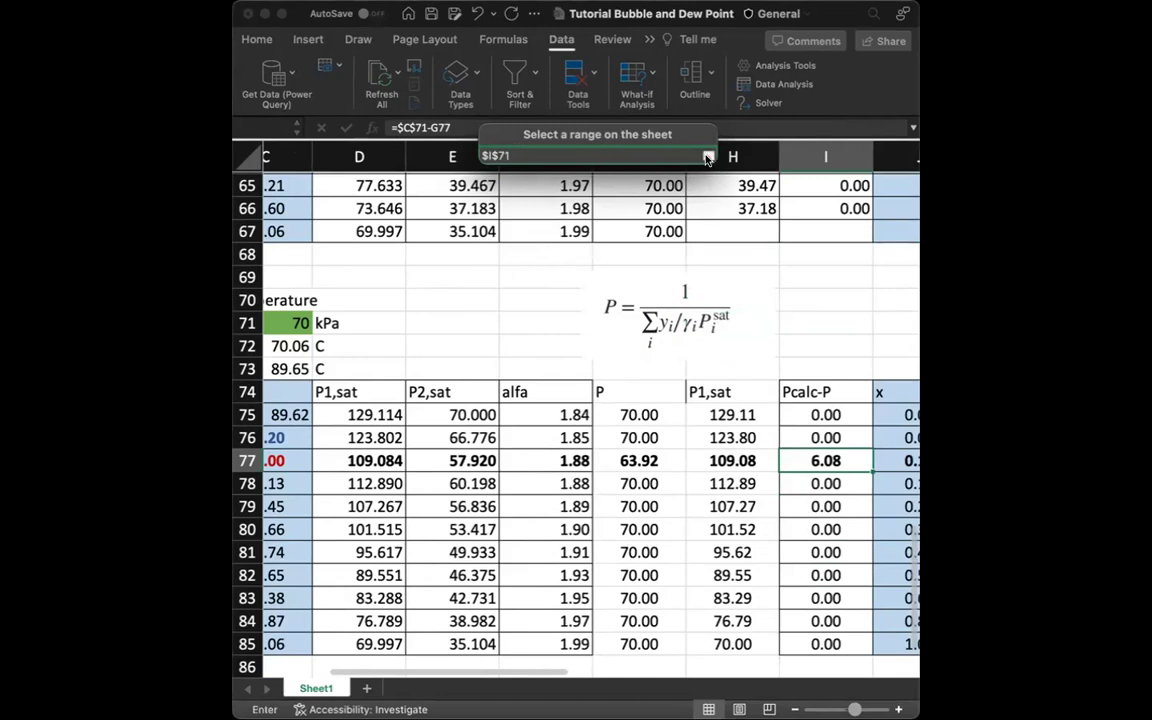
click(707, 158)
Set Solver's objective to the Pcalc-P cell I77 with value 0
click(783, 220)
click(790, 220)
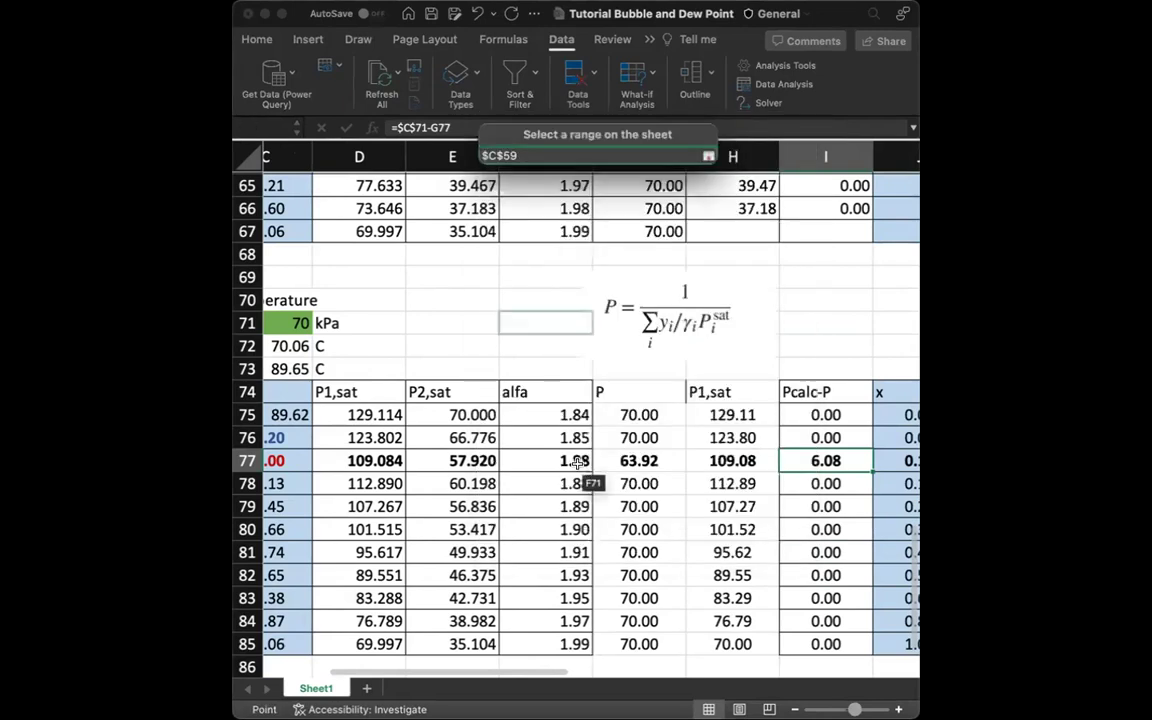
scroll(568, 464, left, 3)
scroll(591, 476, left, 2)
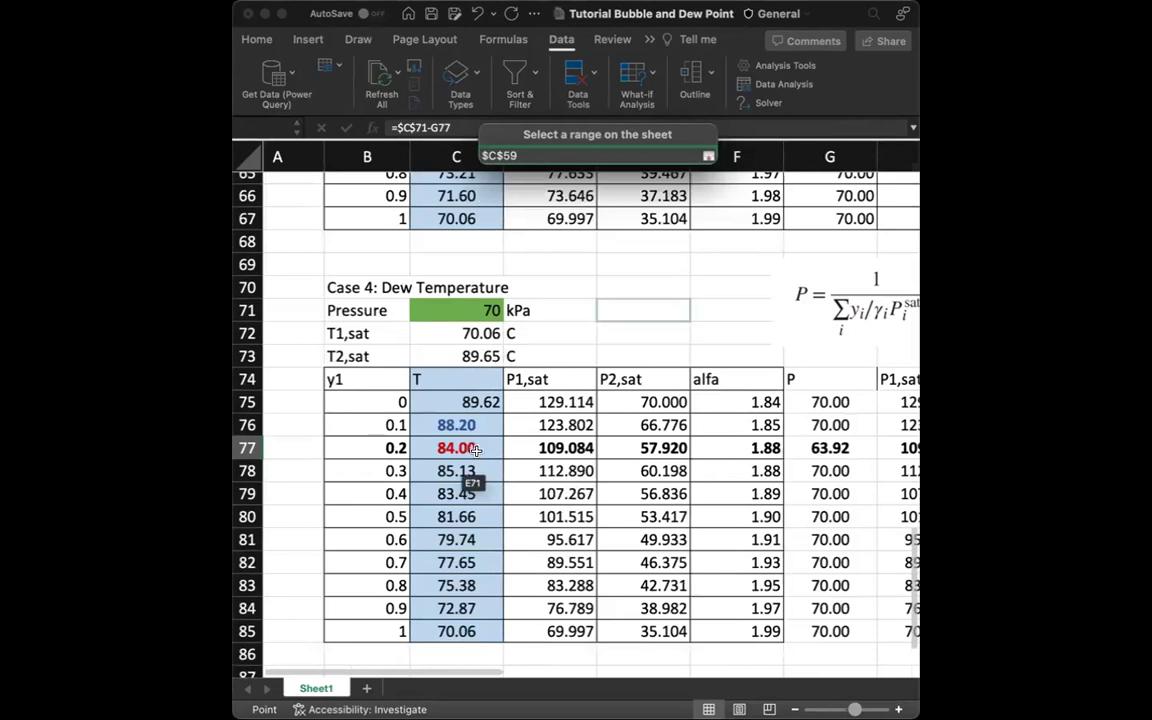
scroll(470, 470, right, 3)
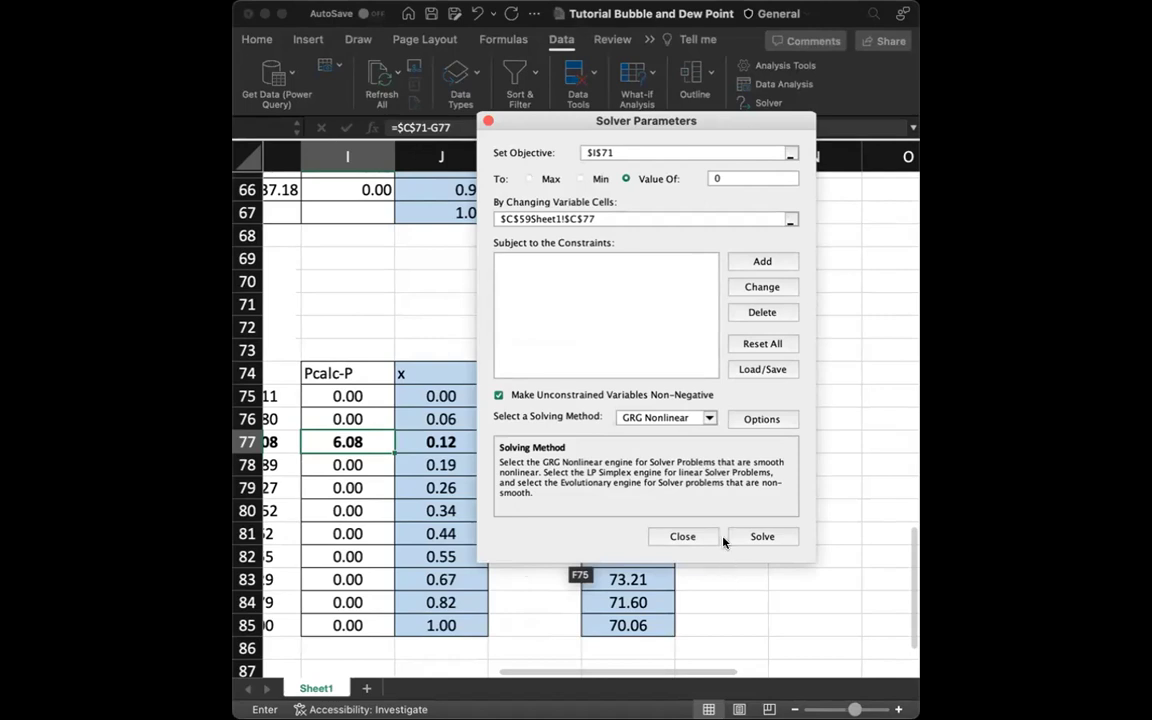
click(790, 157)
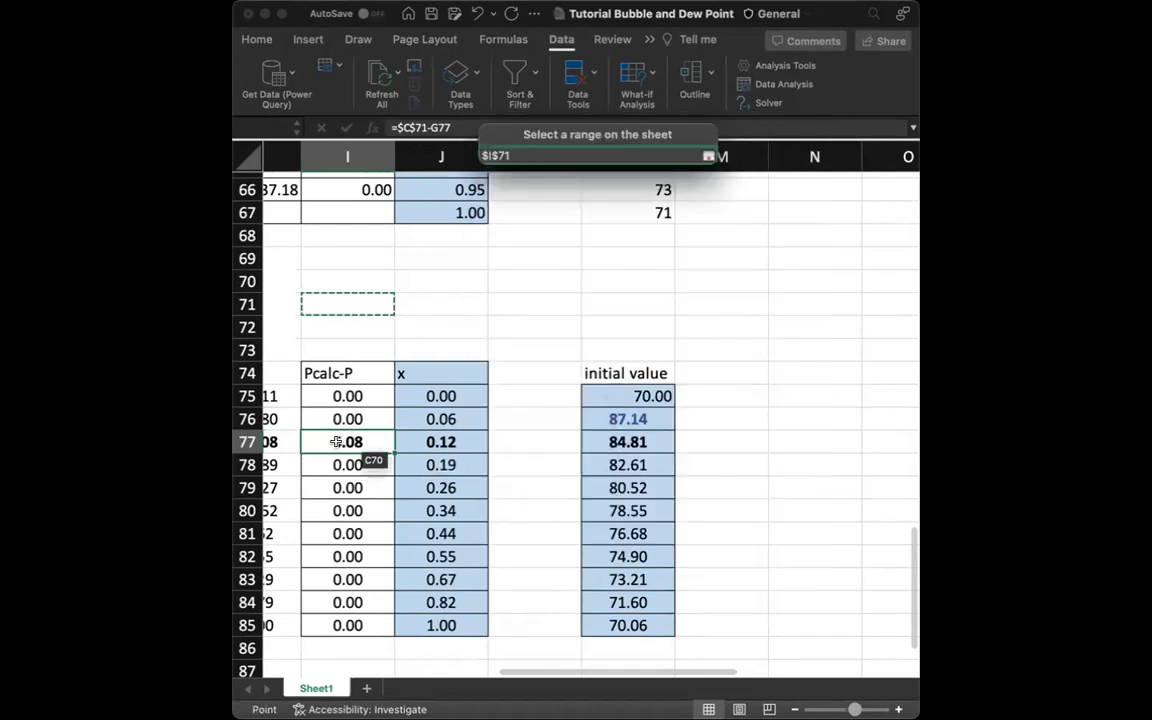
click(551, 157)
key(BackSpace)
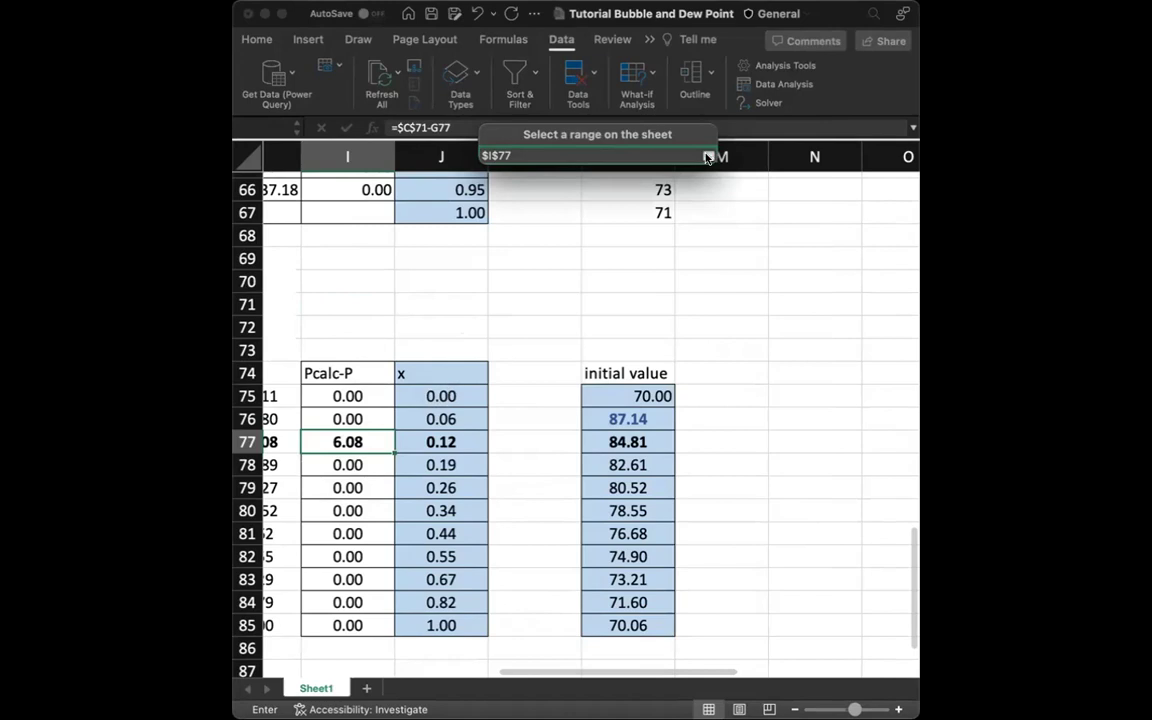
click(707, 157)
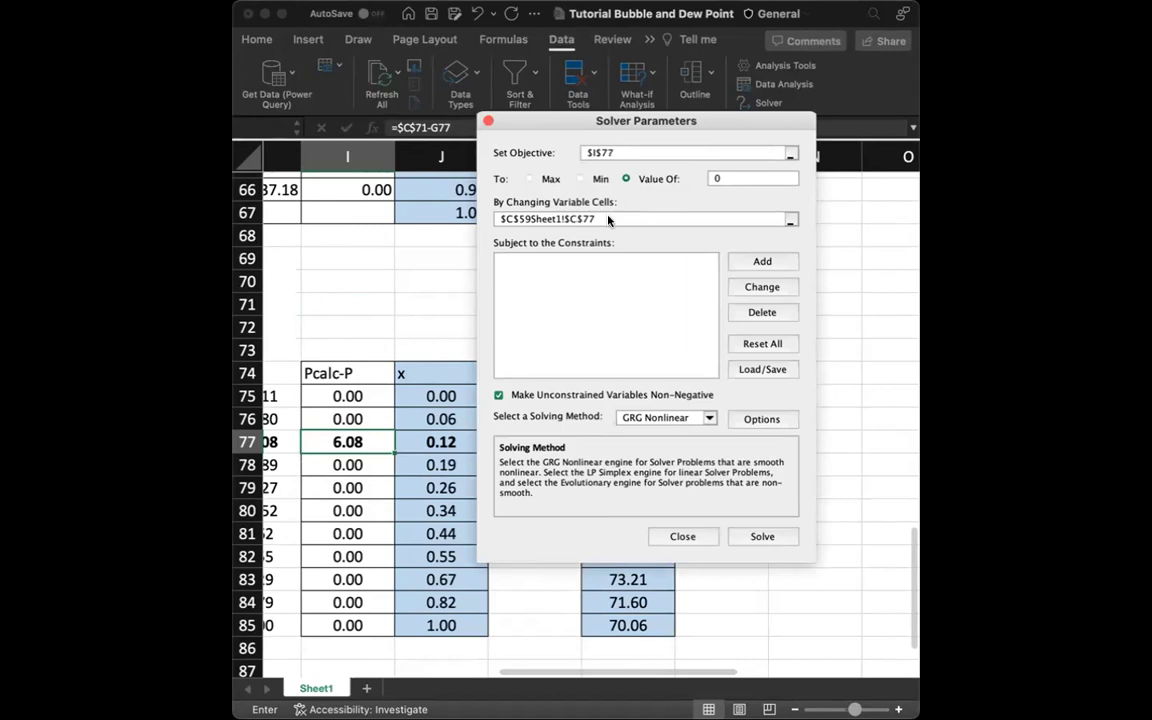
Replace the variable cell C59 with C77 and run Solver
click(529, 217)
key(BackSpace)
key(BackSpace)
key(BackSpace)
key(BackSpace)
key(BackSpace)
click(788, 219)
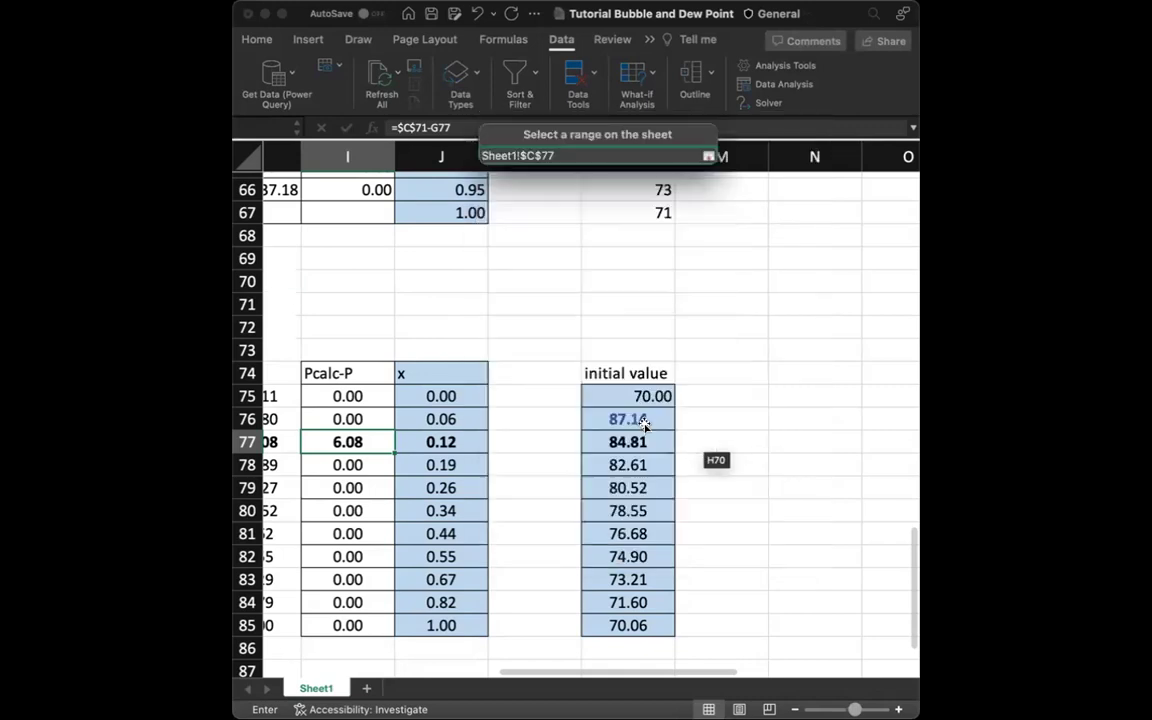
scroll(589, 450, left, 10)
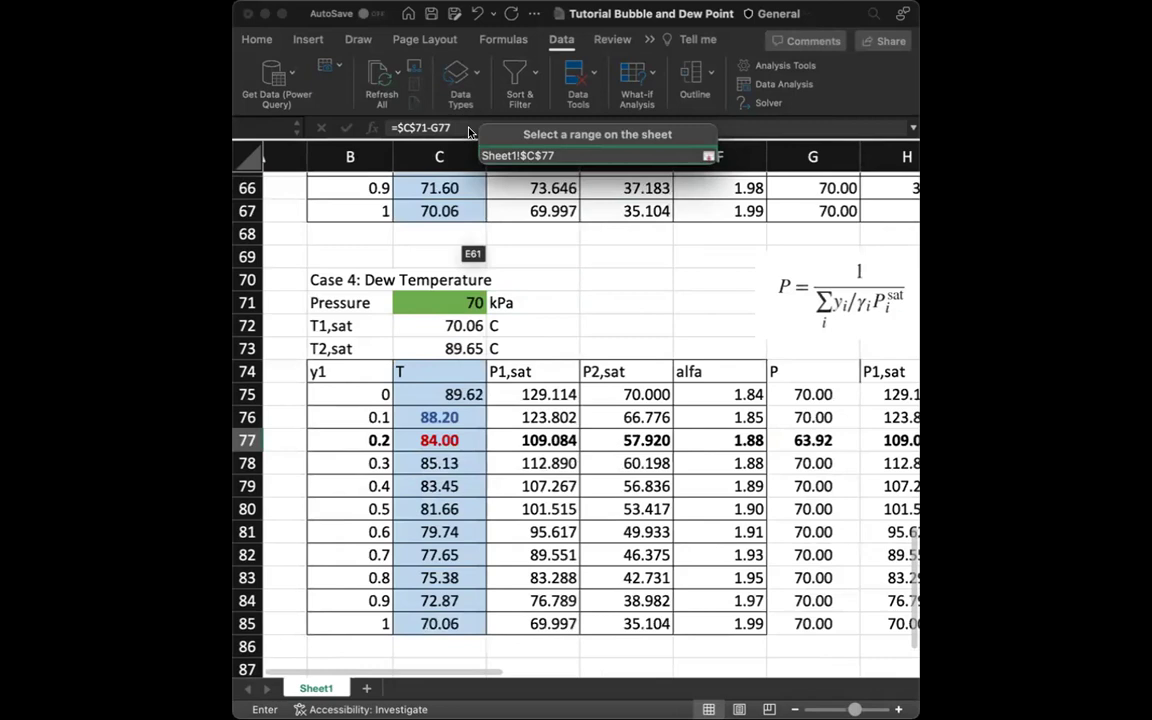
click(708, 158)
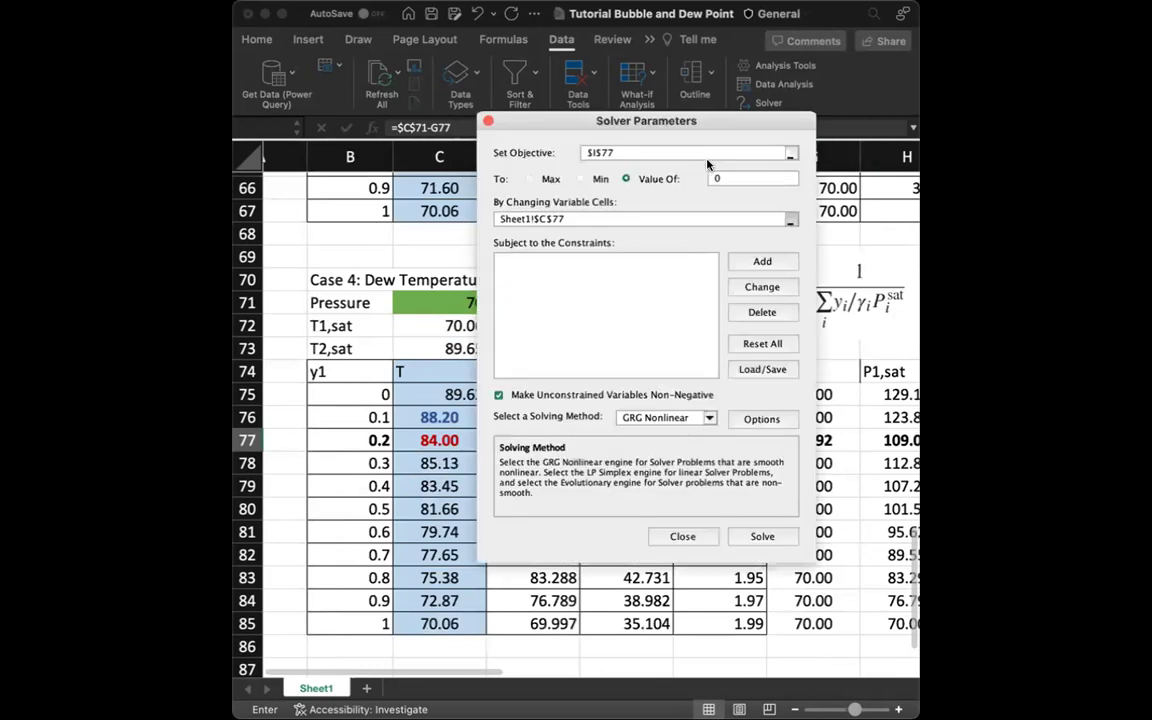
click(760, 536)
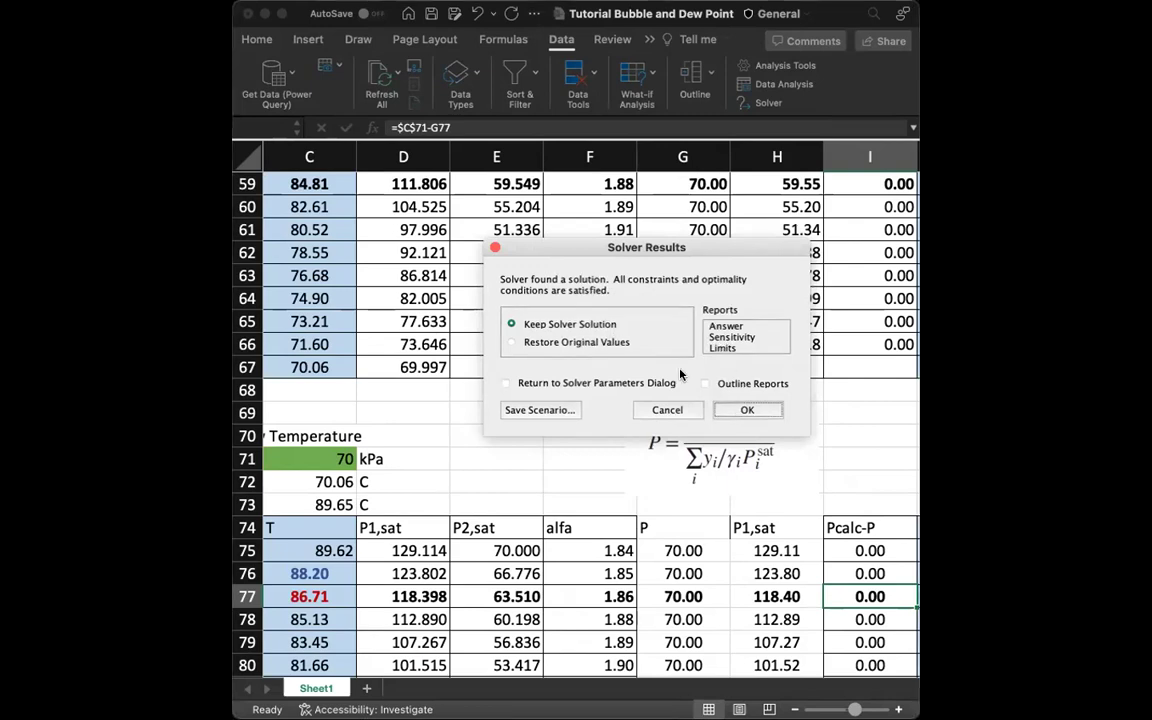
Keep the Solver solution, which sets the y1 = 0.2 dew temperature in C77 to 86.71
click(741, 411)
scroll(727, 405, right, 1)
scroll(727, 405, down, 1)
scroll(727, 408, down, 5)
scroll(727, 408, right, 3)
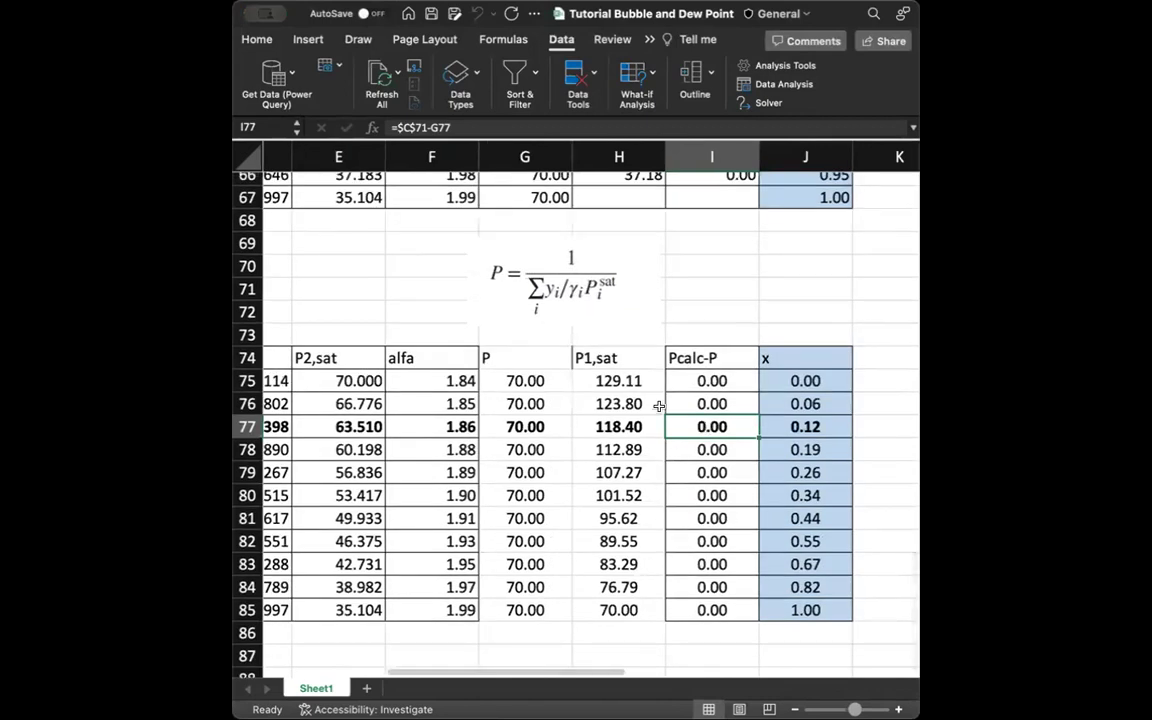
Verify the calculated pressure in G77, the 86.71 temperature in C77, and the 84.81 initial value in L77
click(521, 426)
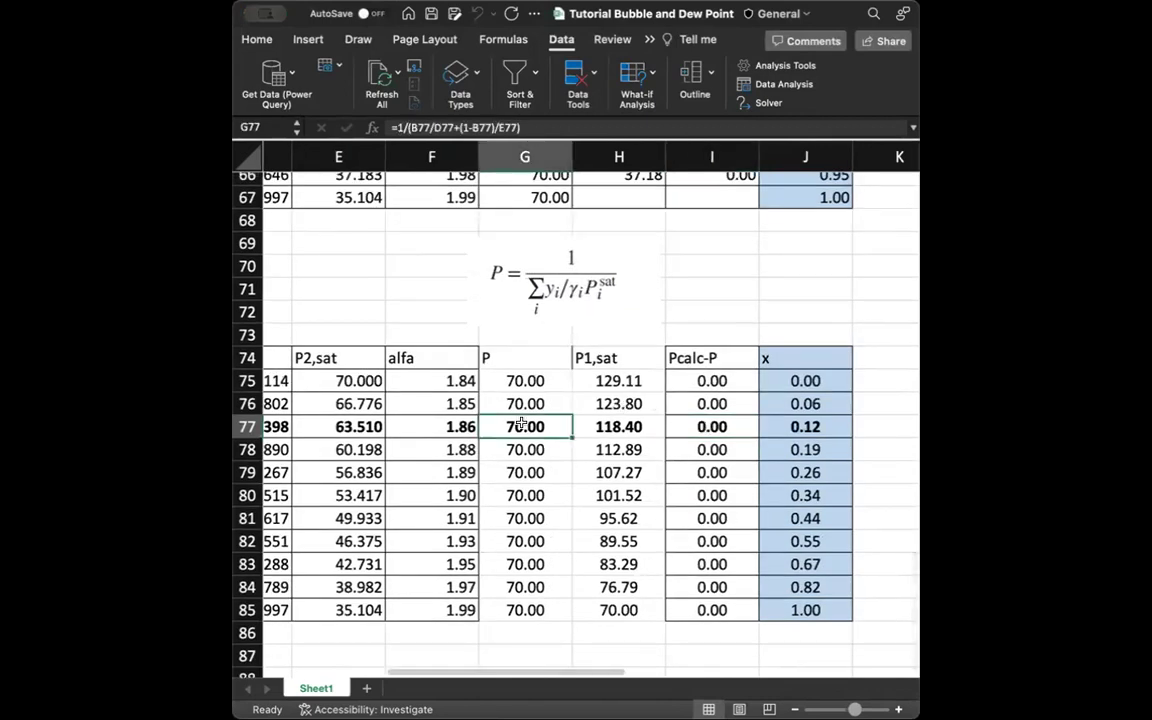
scroll(521, 426, left, 5)
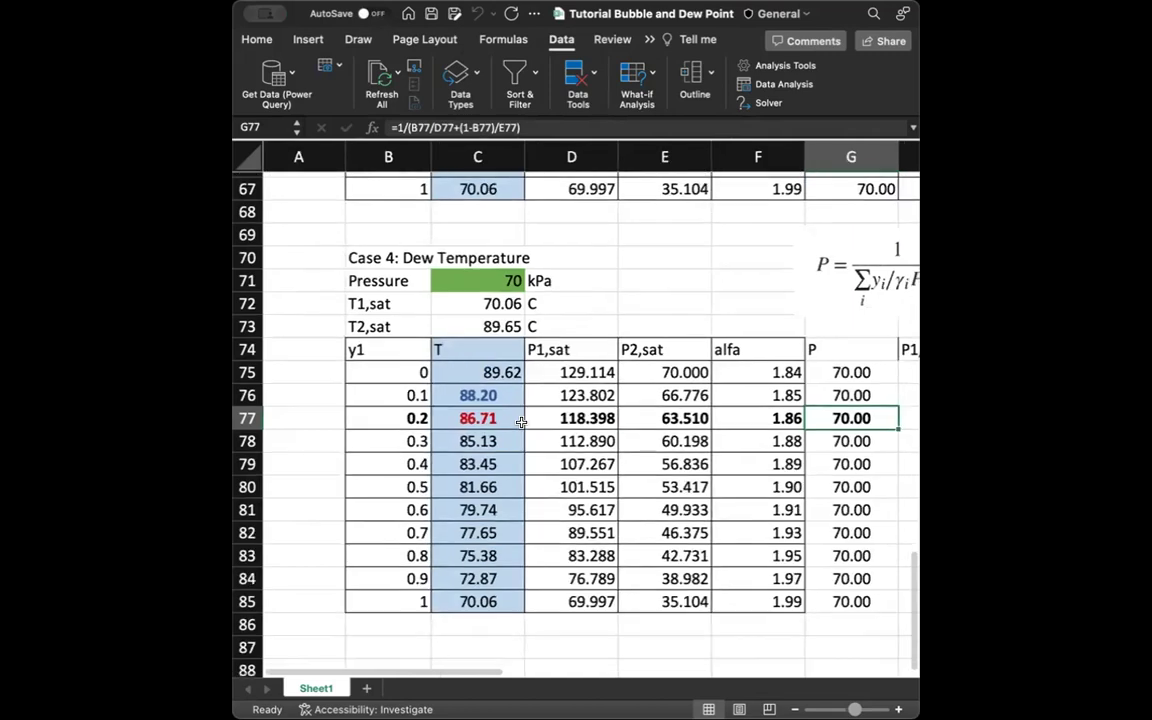
click(480, 418)
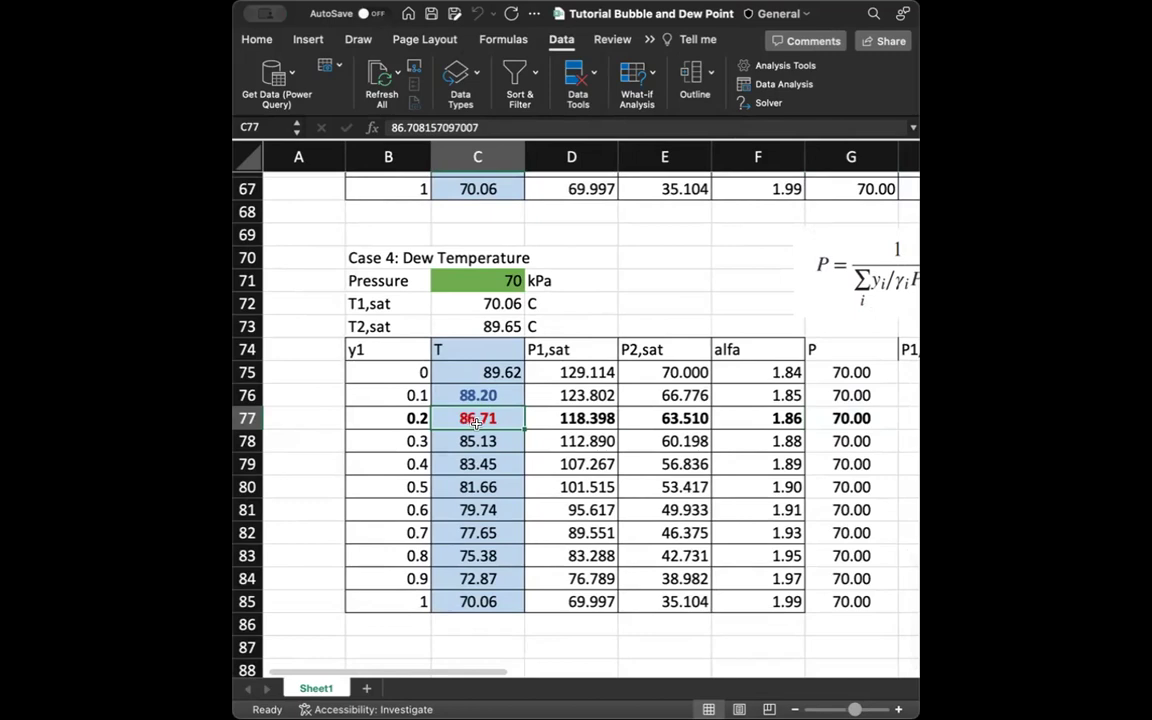
scroll(477, 420, right, 8)
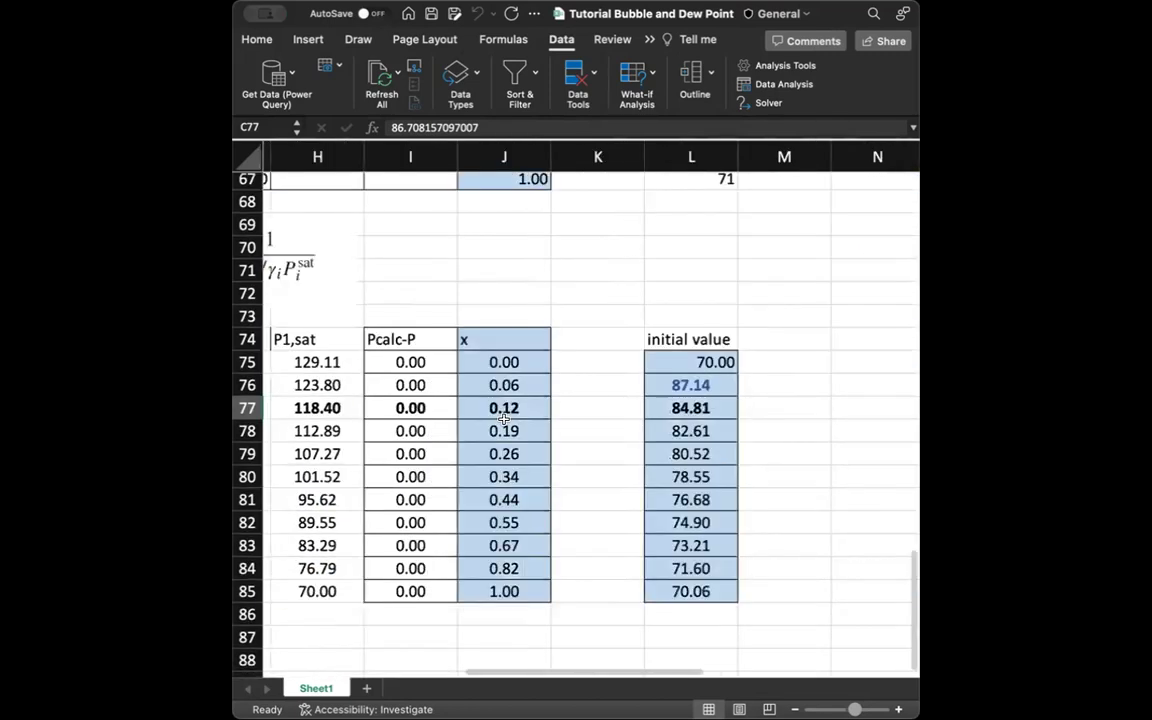
scroll(504, 420, right, 2)
scroll(504, 420, down, 1)
click(576, 385)
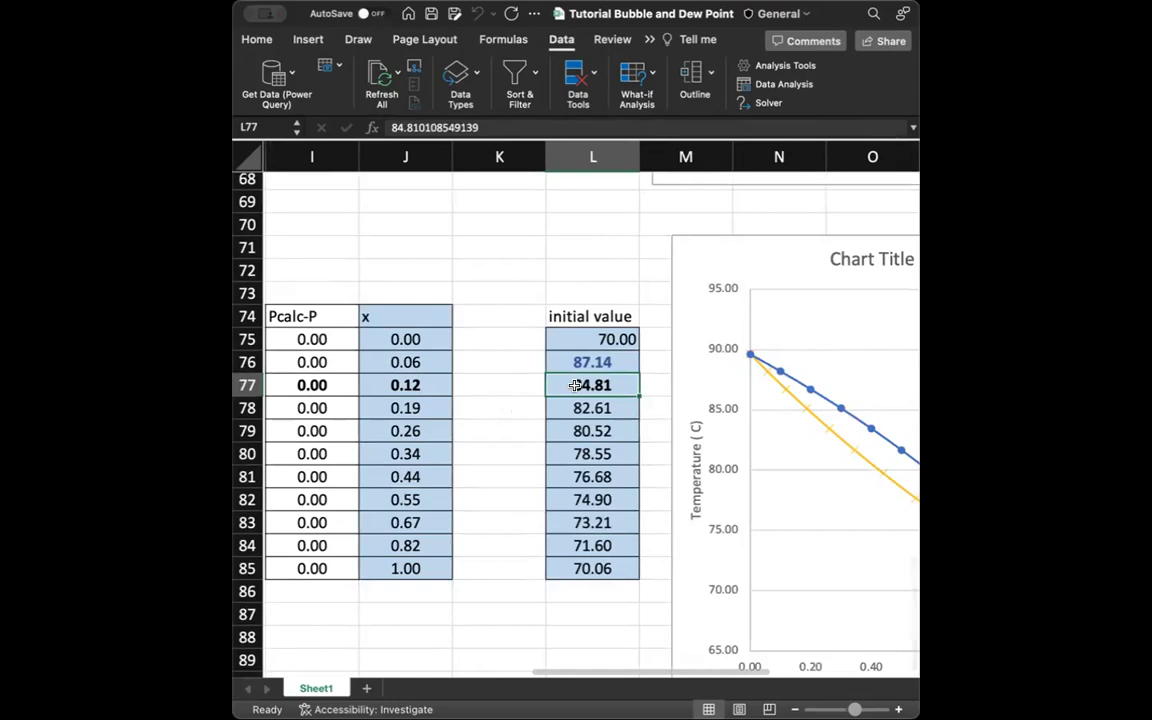
scroll(576, 385, right, 2)
scroll(576, 385, down, 2)
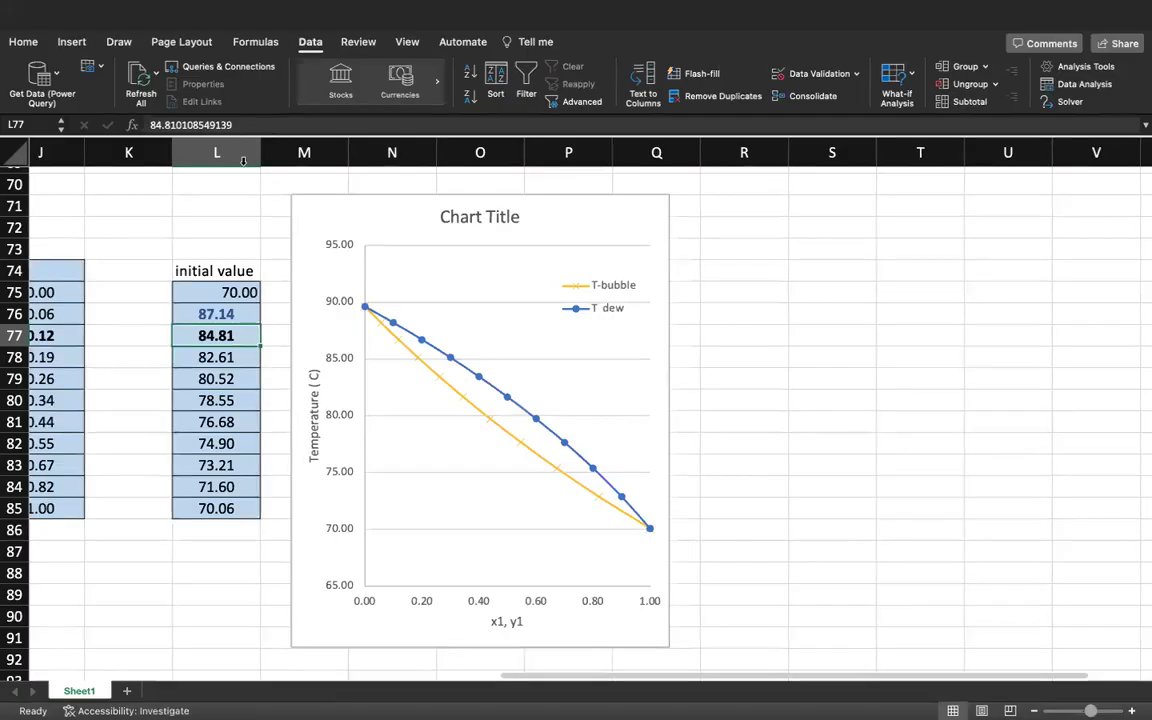
scroll(221, 176, left, 5)
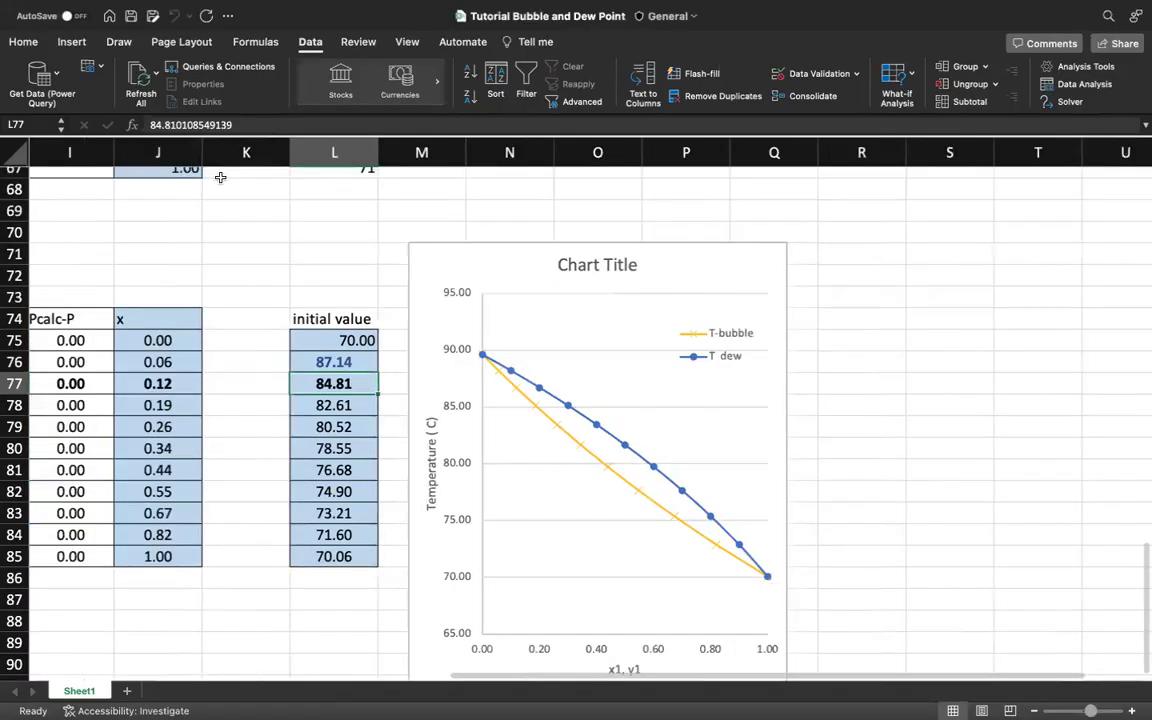
scroll(221, 176, up, 3)
scroll(221, 176, left, 3)
scroll(221, 176, up, 5)
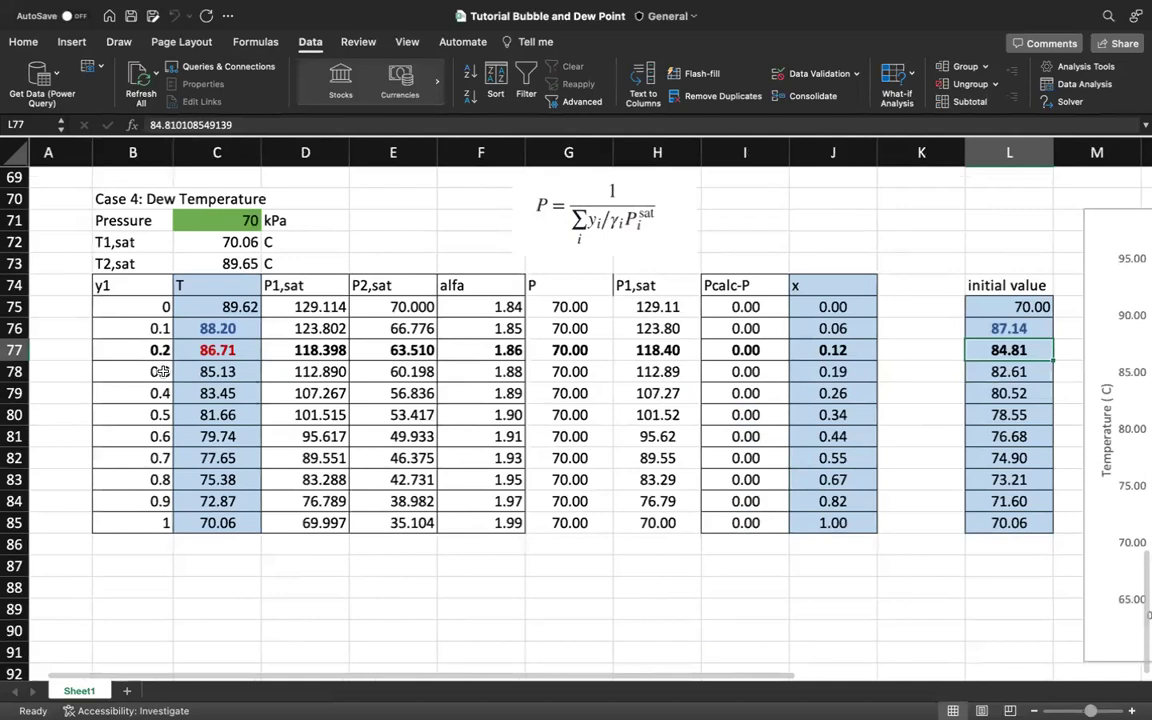
click(160, 371)
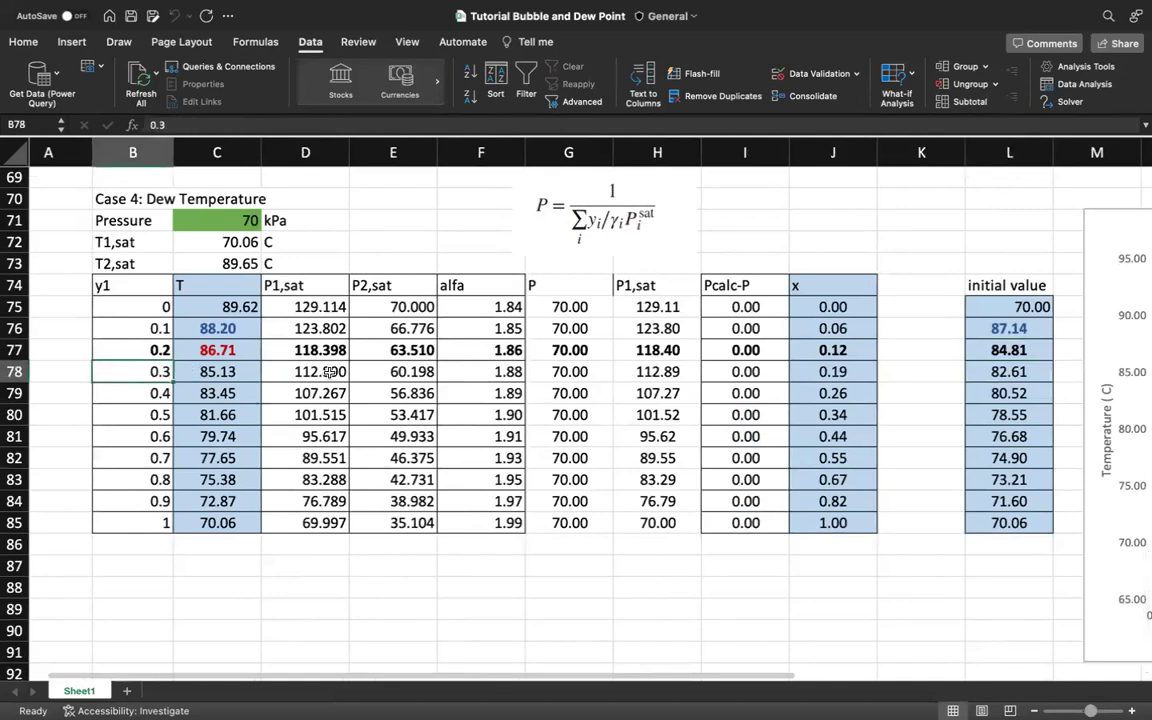
click(800, 372)
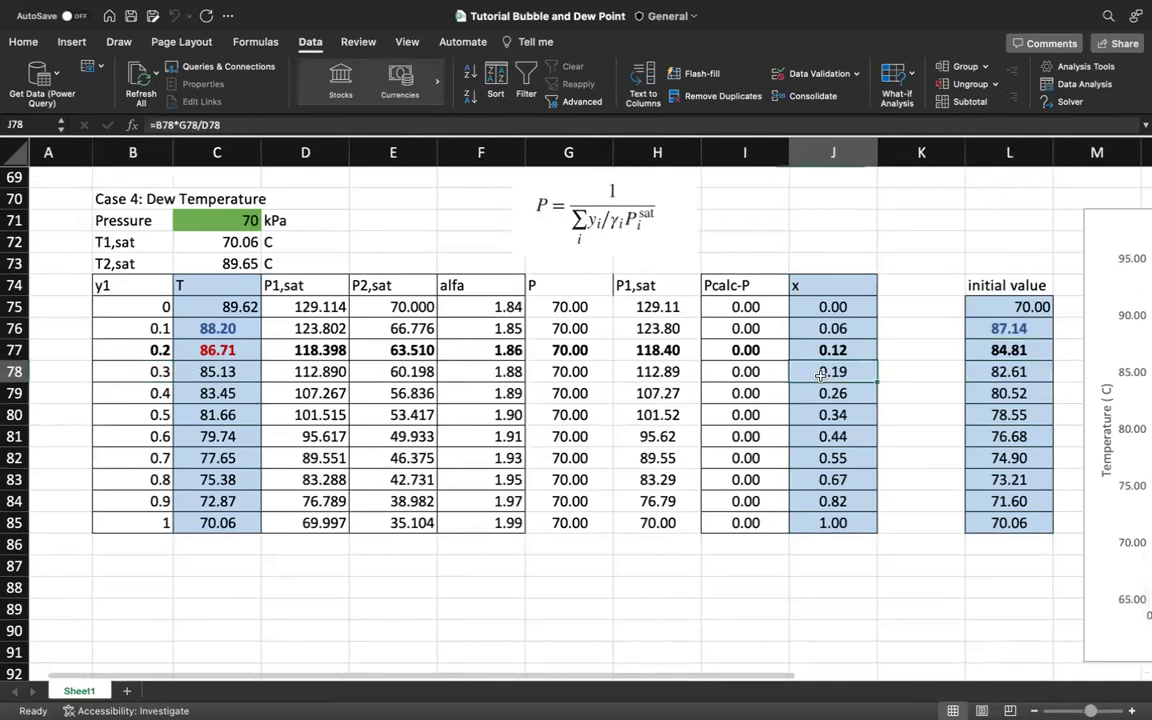
click(762, 374)
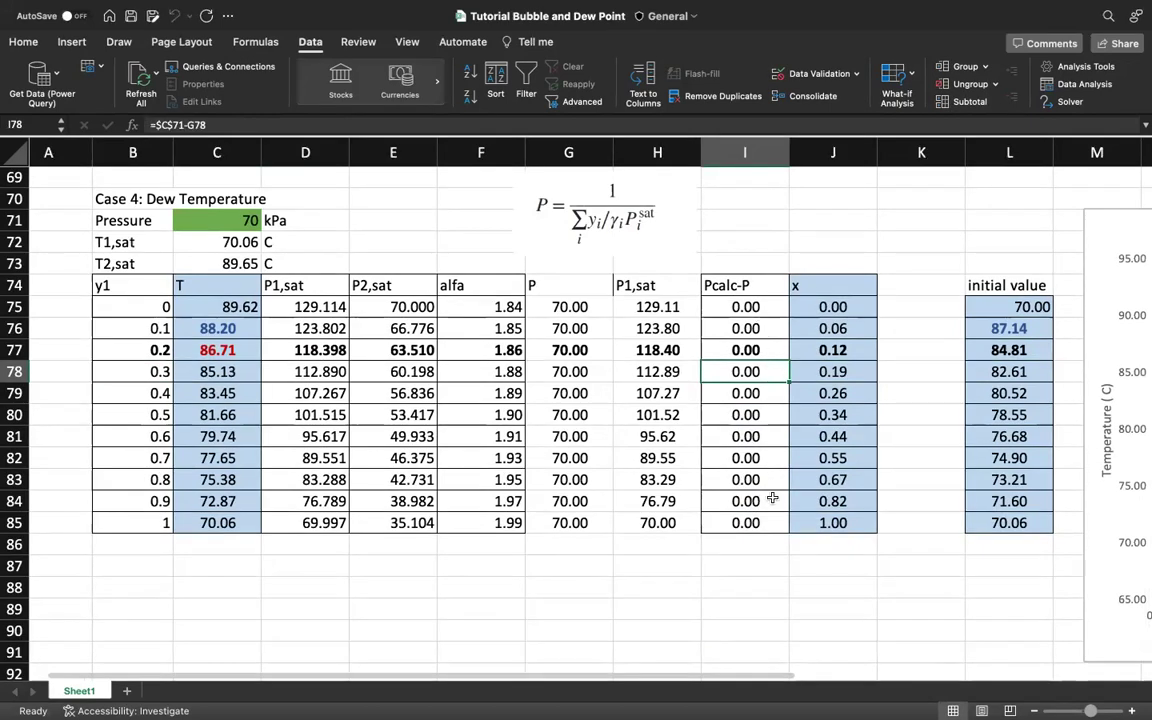
scroll(773, 497, down, 2)
scroll(773, 497, right, 2)
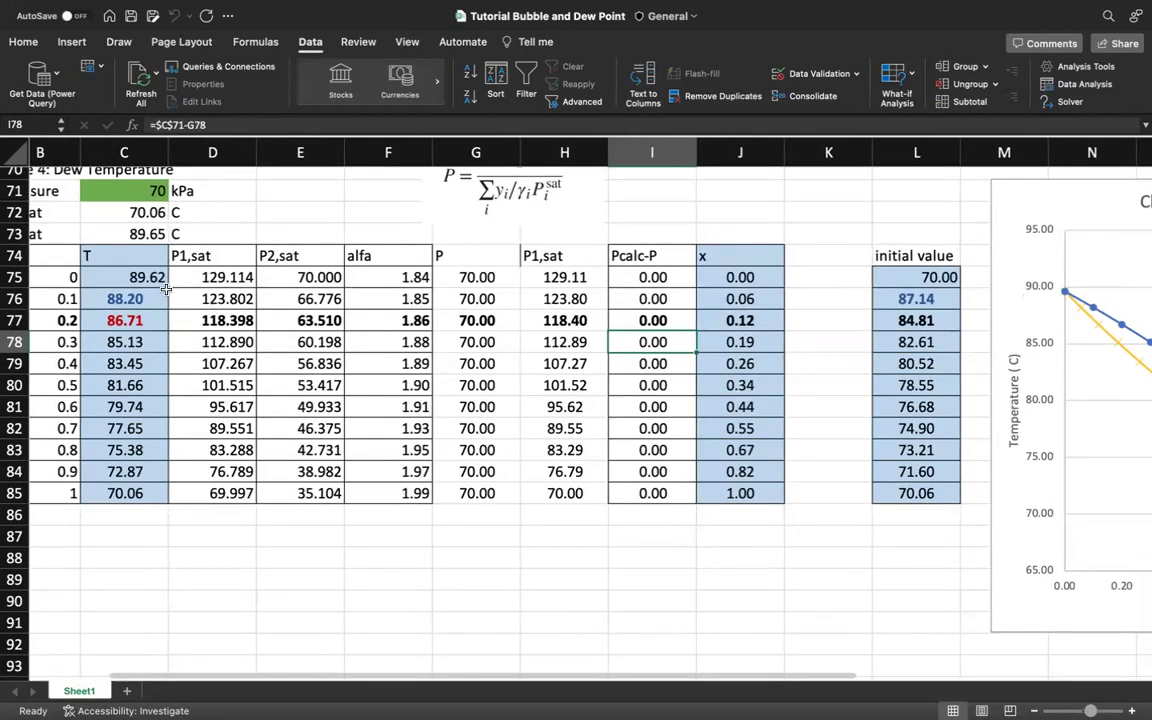
click(748, 278)
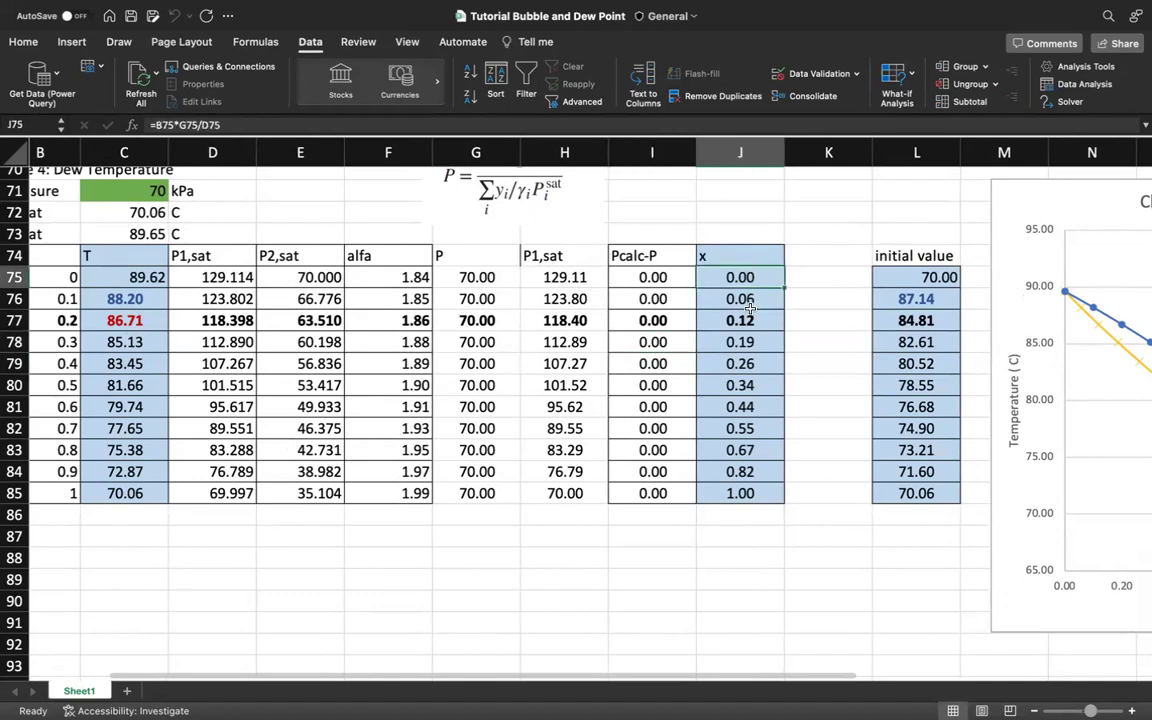
scroll(750, 308, up, 3)
scroll(750, 308, up, 15)
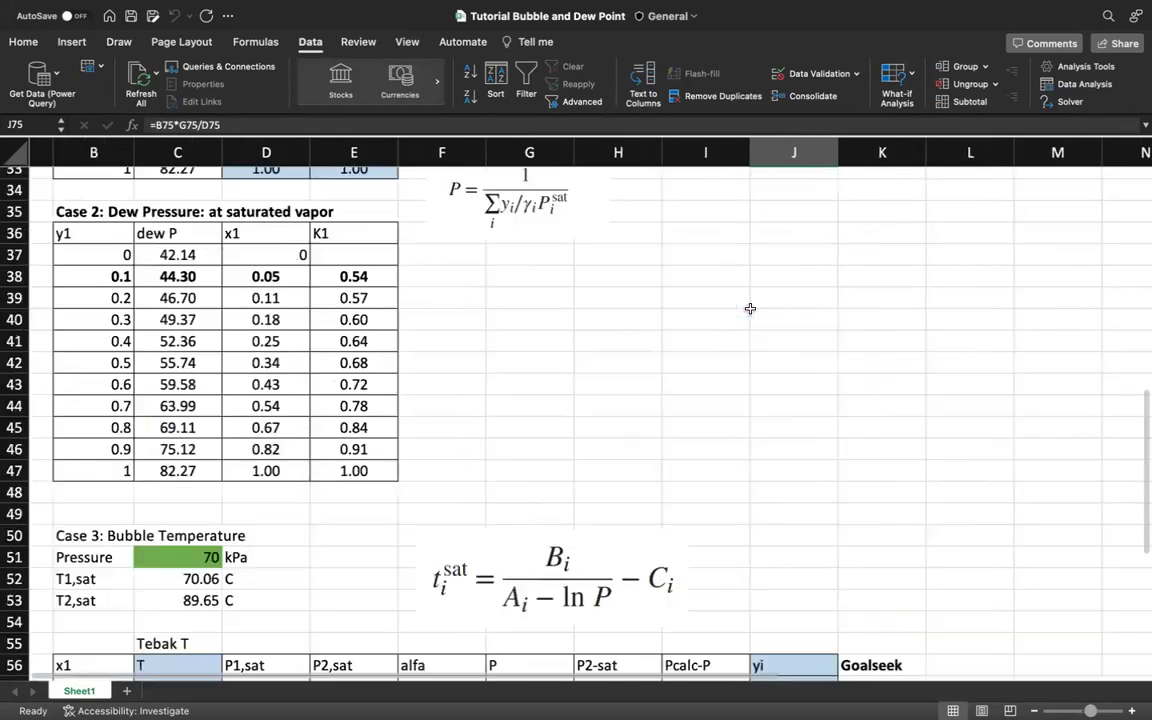
scroll(538, 496, up, 3)
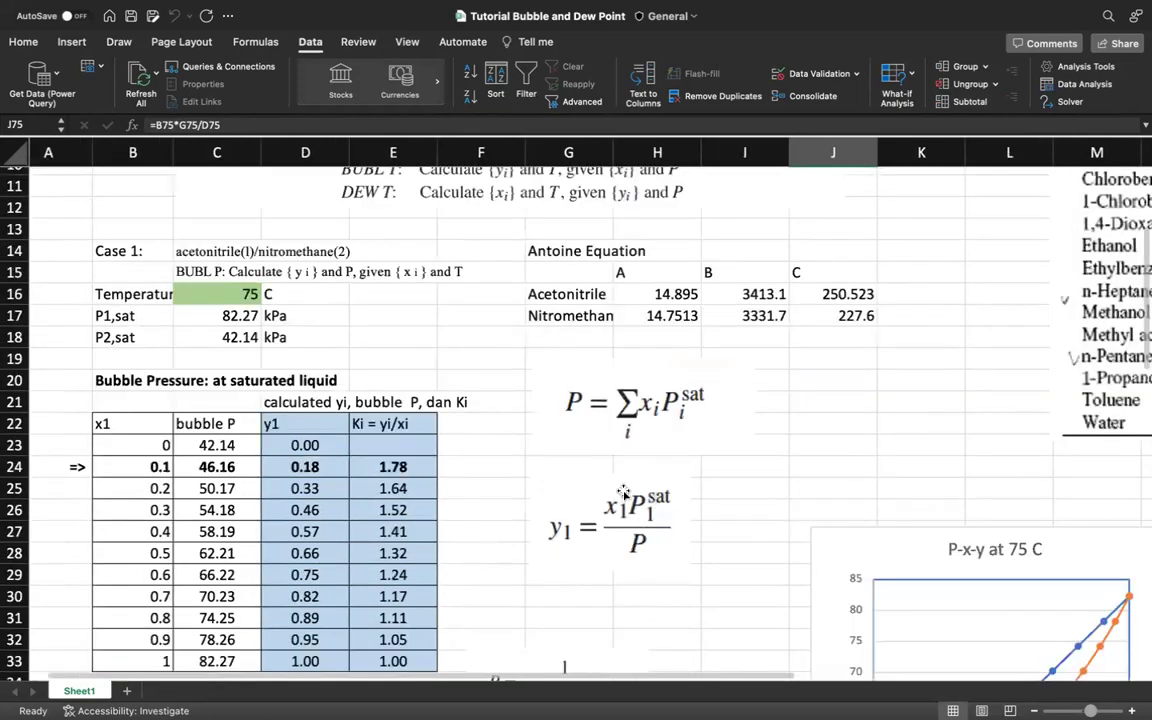
scroll(628, 507, down, 3)
scroll(628, 507, down, 1)
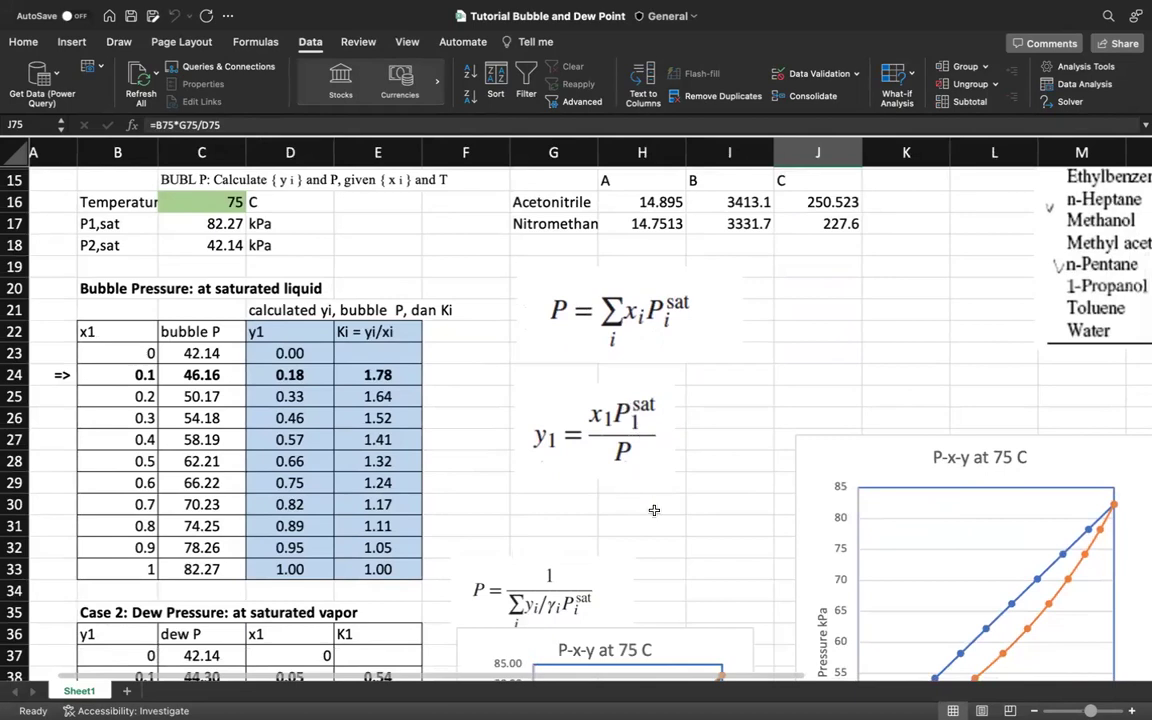
scroll(653, 507, down, 3)
scroll(654, 510, down, 10)
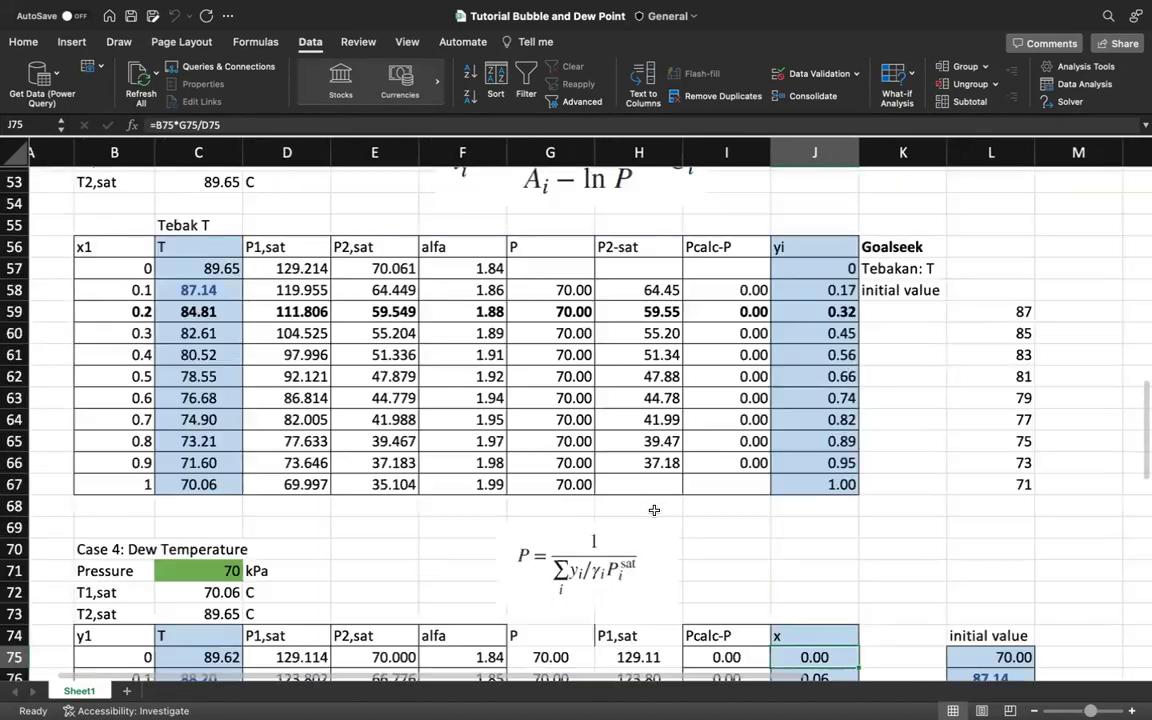
scroll(791, 292, down, 3)
scroll(791, 292, down, 6)
scroll(807, 278, up, 1)
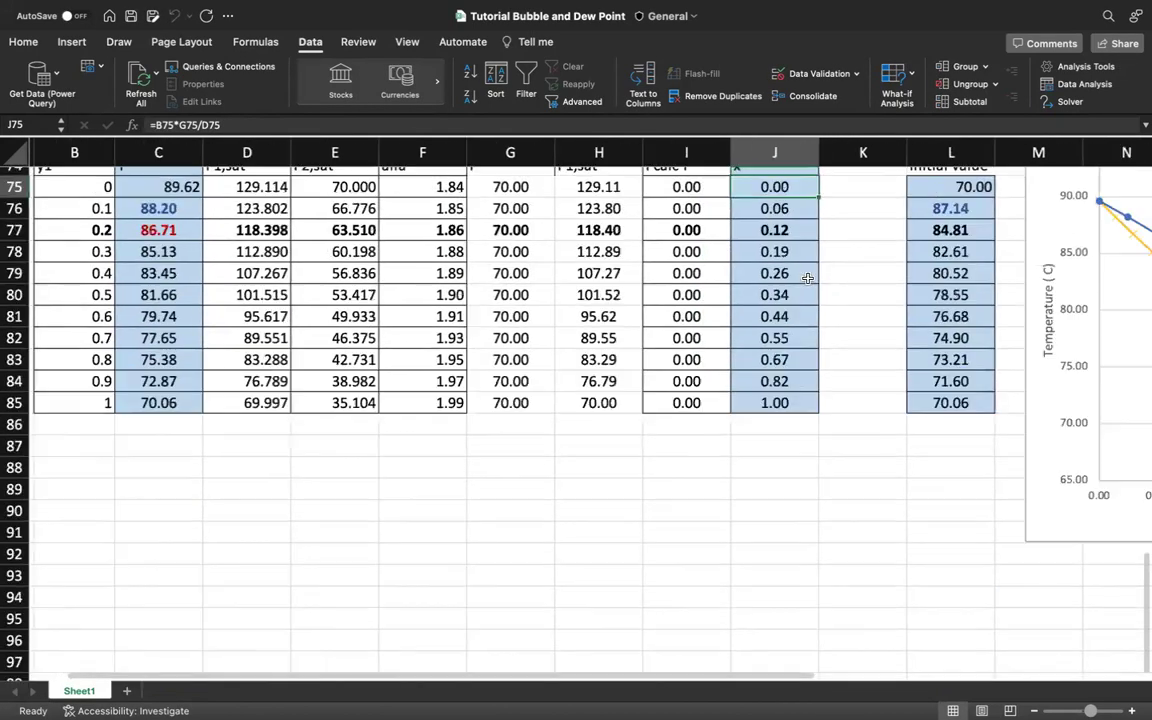
scroll(807, 278, up, 2)
scroll(807, 278, right, 5)
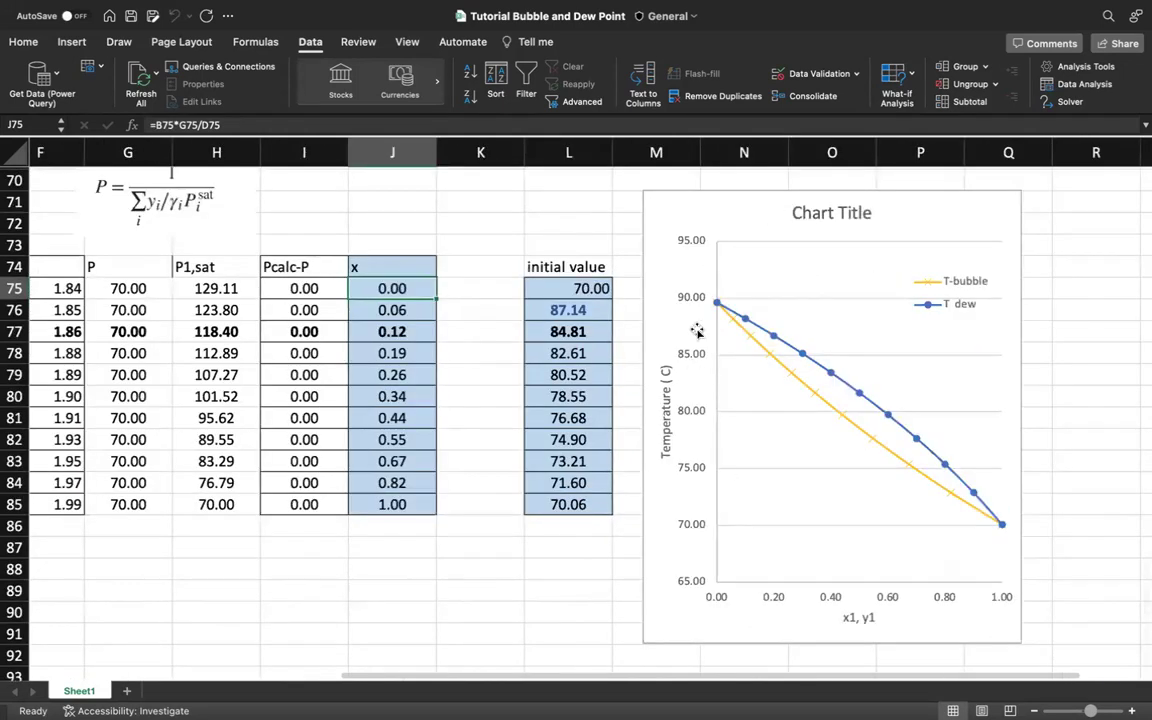
scroll(697, 331, down, 6)
scroll(722, 367, up, 5)
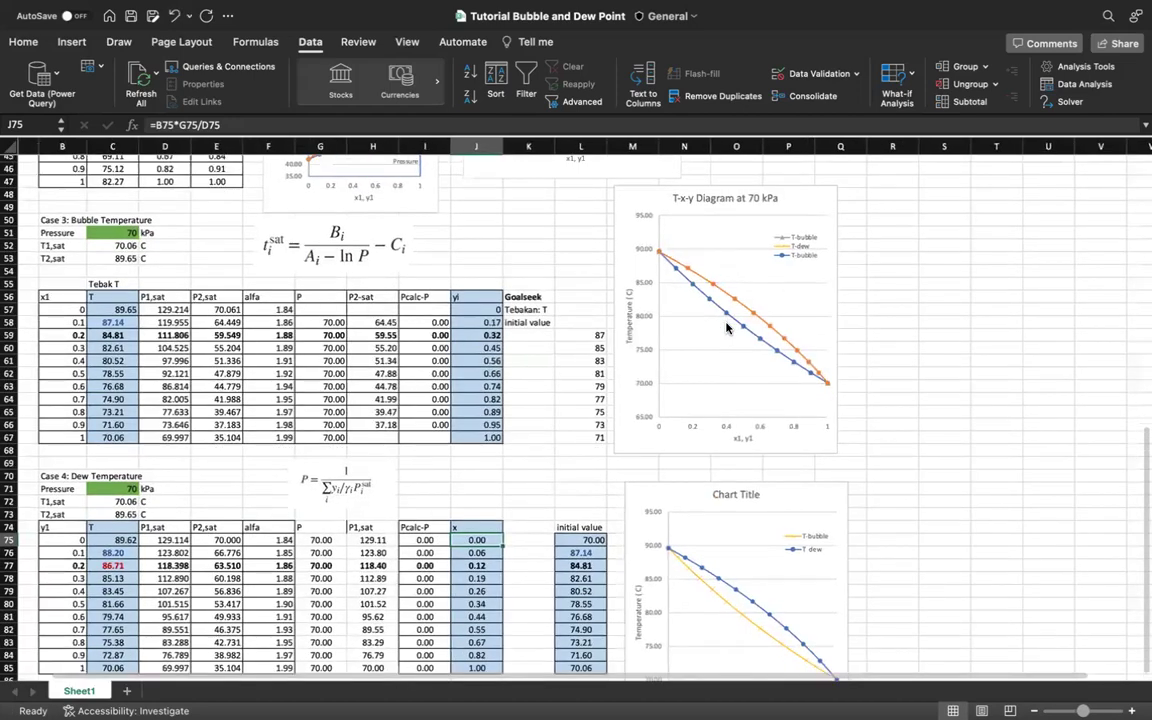
scroll(230, 390, down, 3)
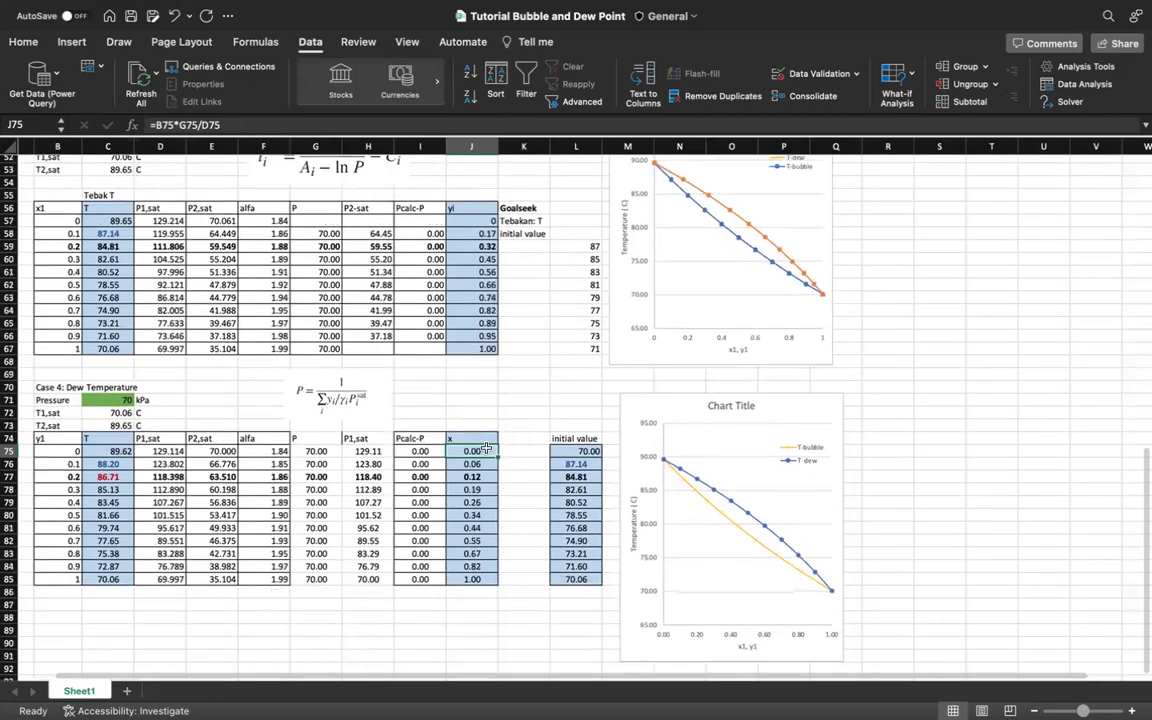
scroll(440, 398, up, 3)
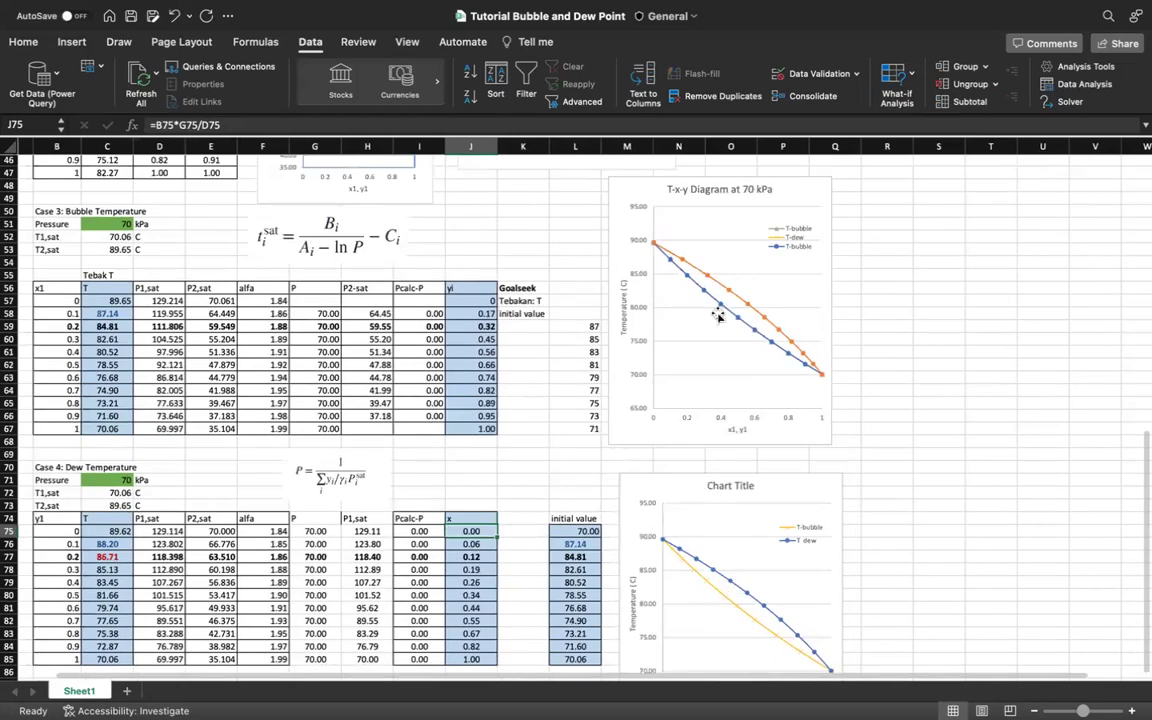